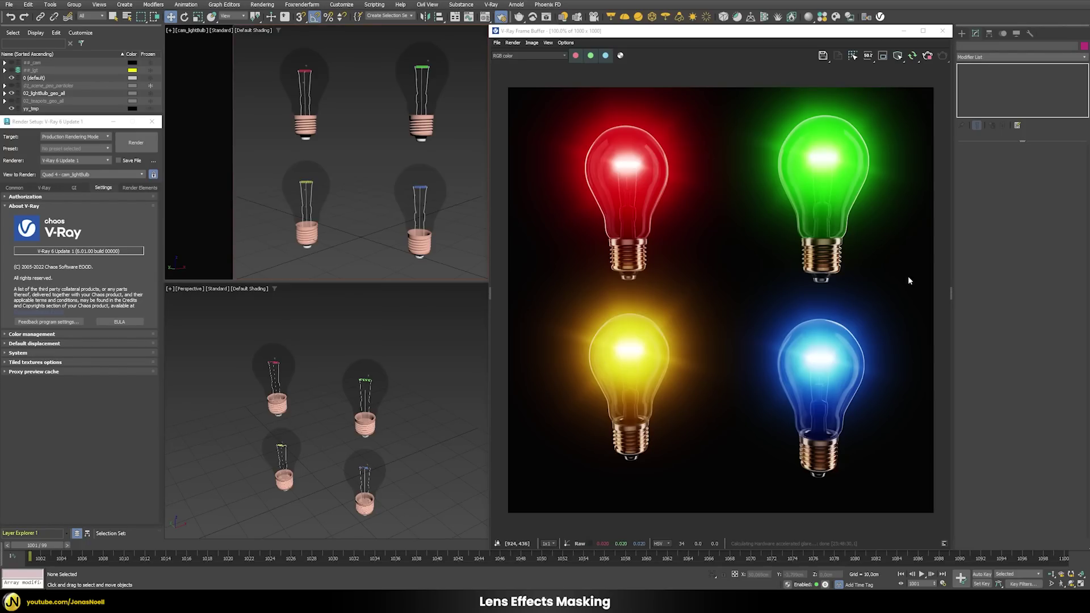
- Show the VFB layer panel and check that Render Elements includes a cryptoMatte element
left_click(951, 292)
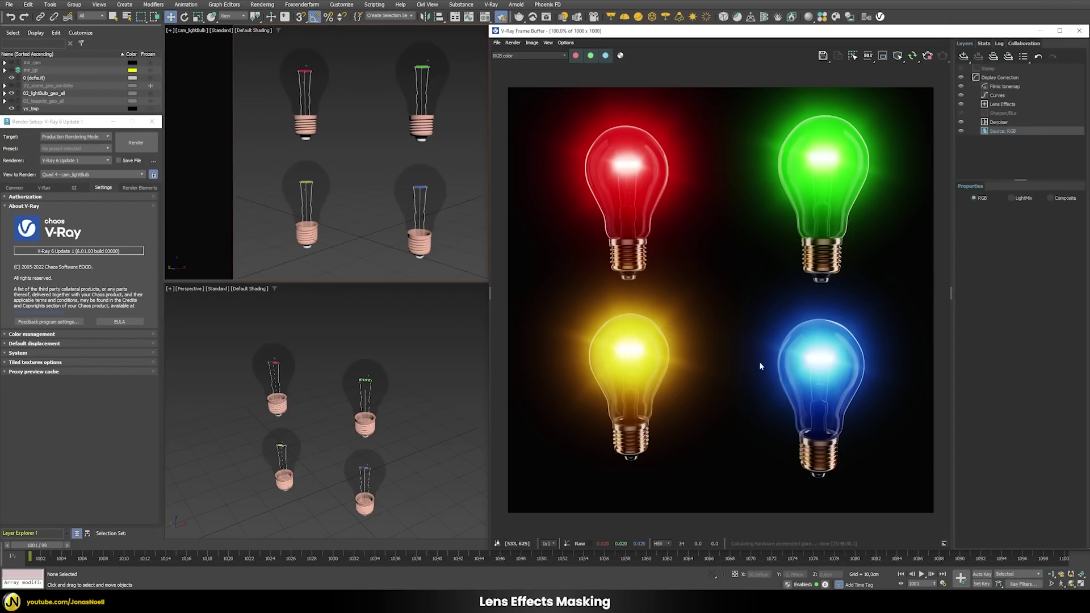
left_click(139, 188)
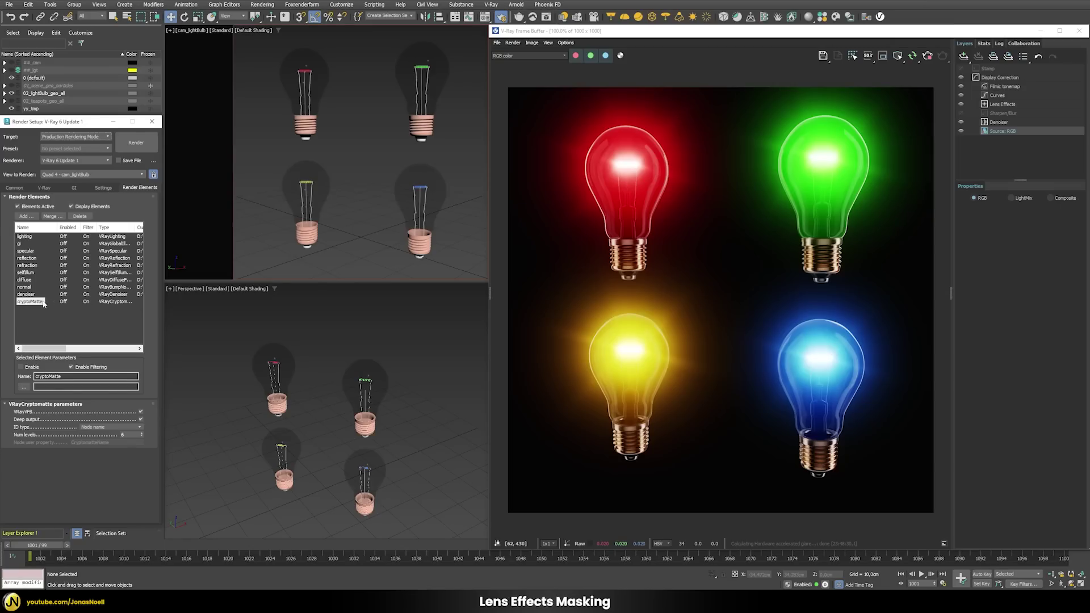
left_click(151, 122)
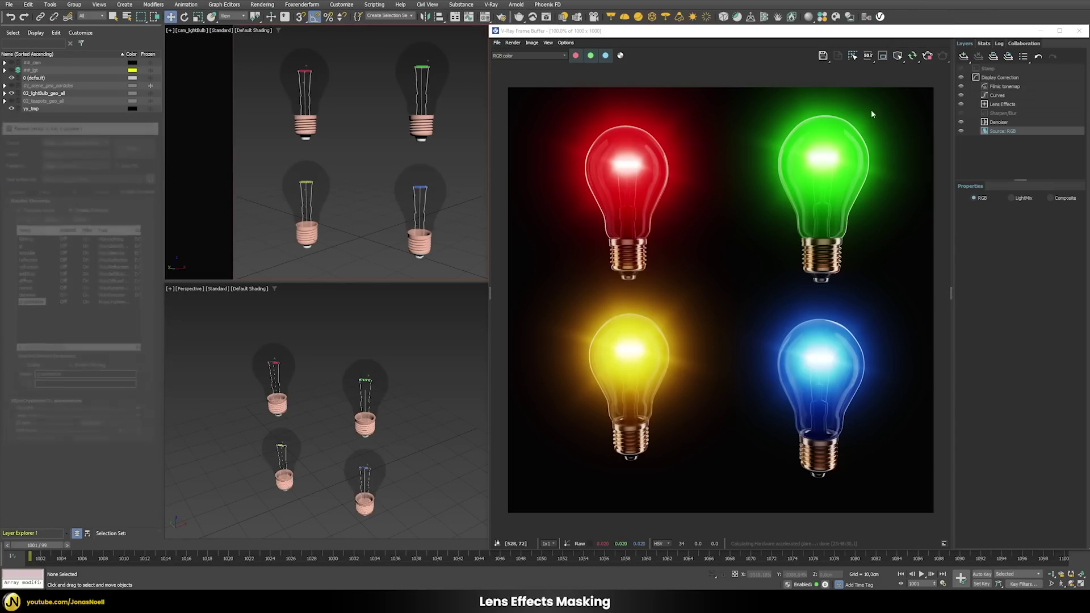
- Add a Cryptomatte mask to the Lens Effects layer
left_click(1002, 106)
right_click(1002, 106)
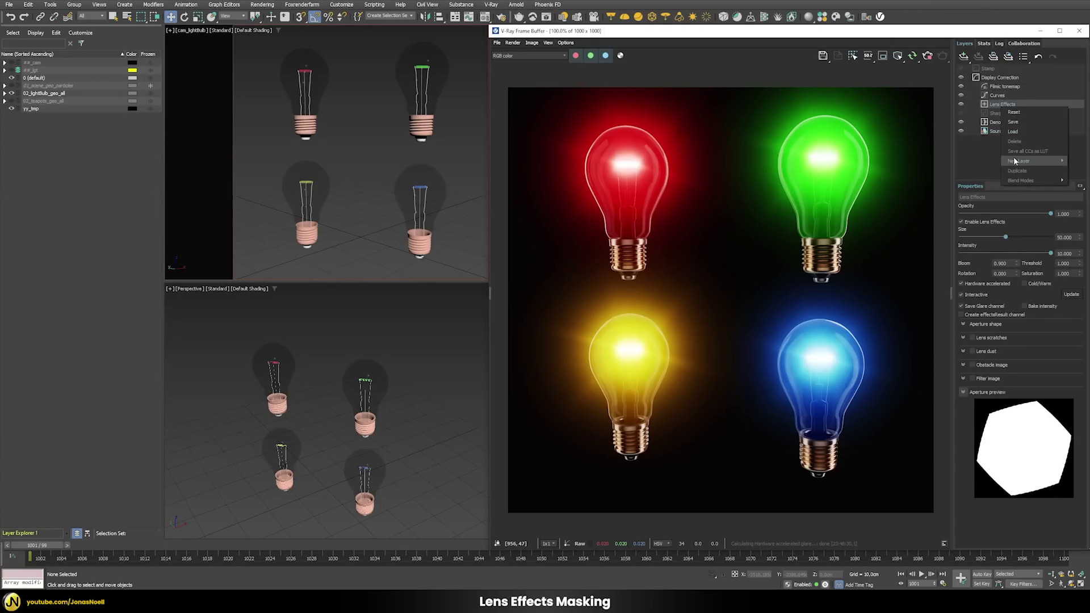
mouse_move(1015, 161)
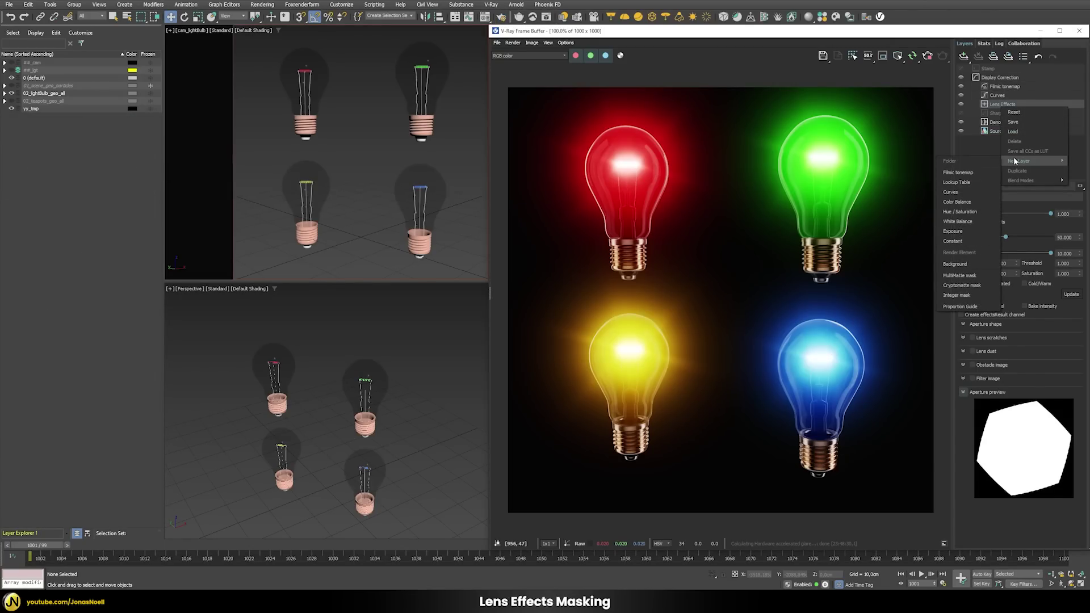
left_click(968, 286)
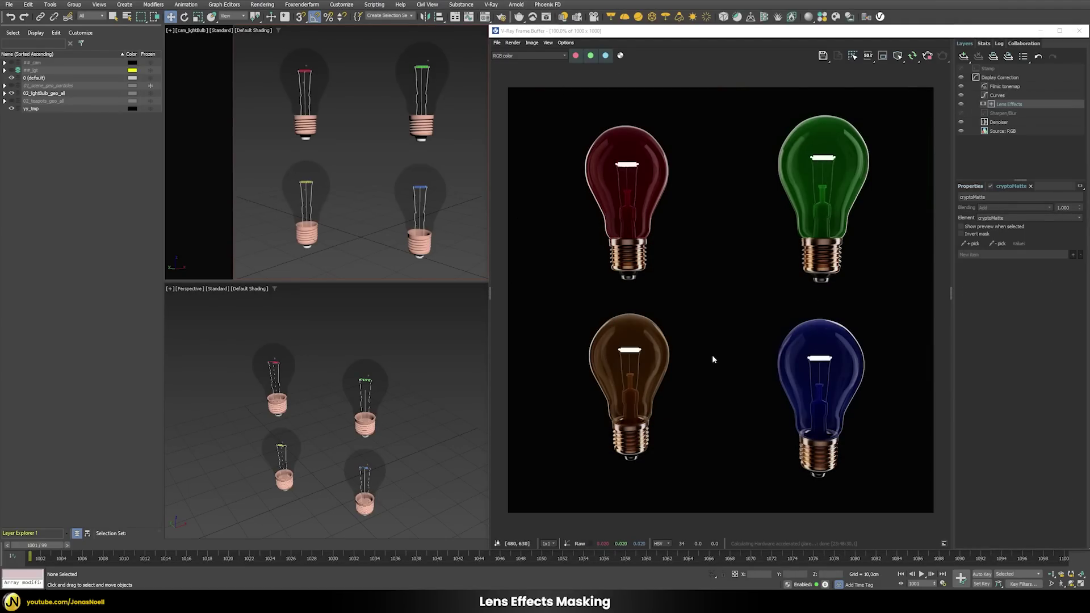
- Pick the green, yellow and blue bulbs into the Cryptomatte mask
left_click(969, 246)
left_click(827, 162)
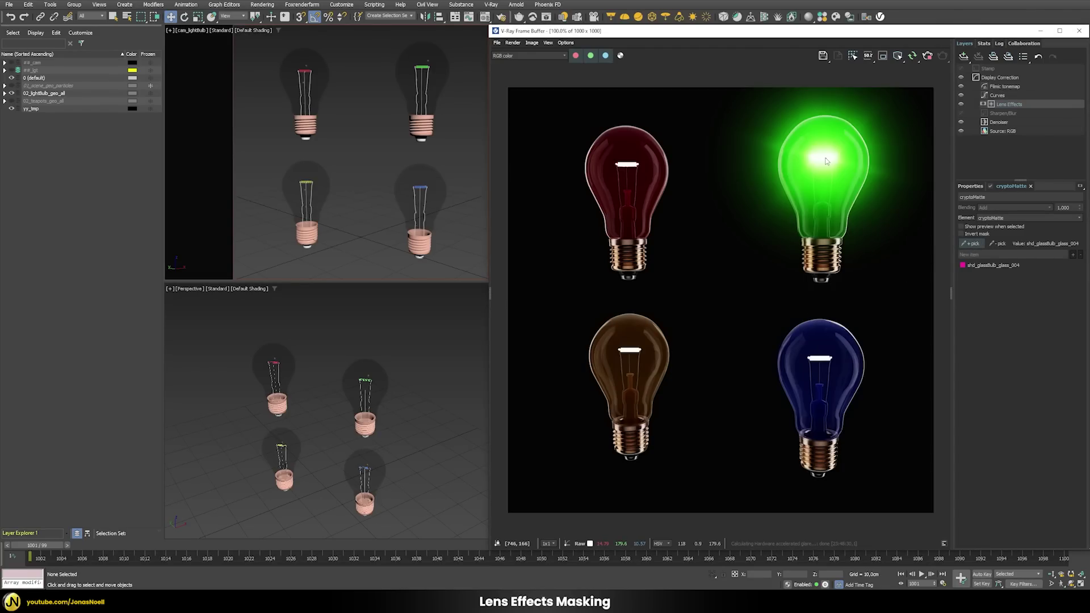
left_click(632, 353)
left_click(826, 362)
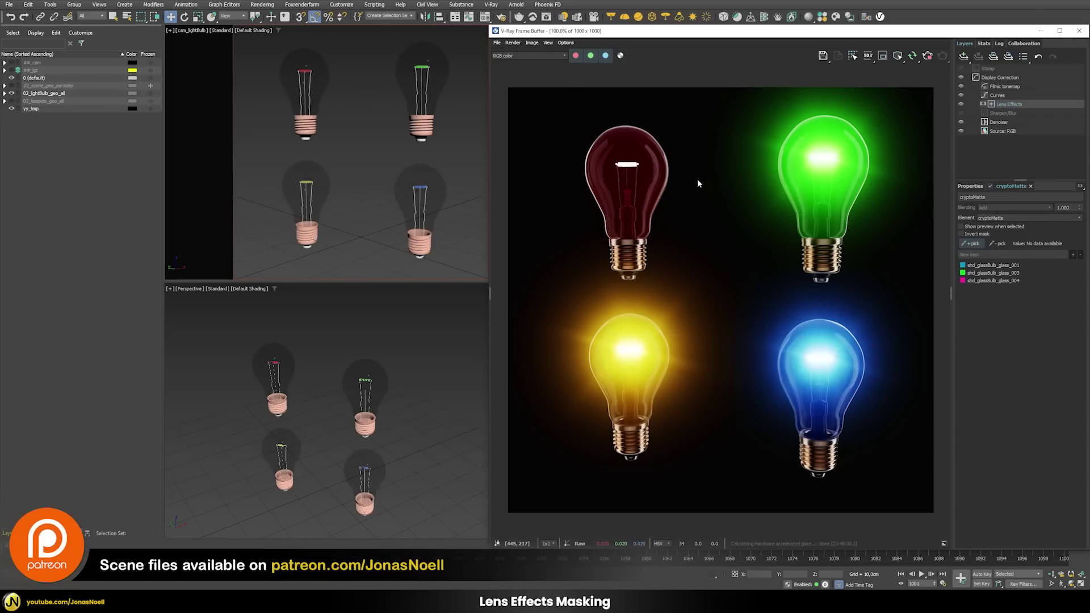
- Turn Invert mask on and back off, then add the red bulb to the mask
left_click(962, 234)
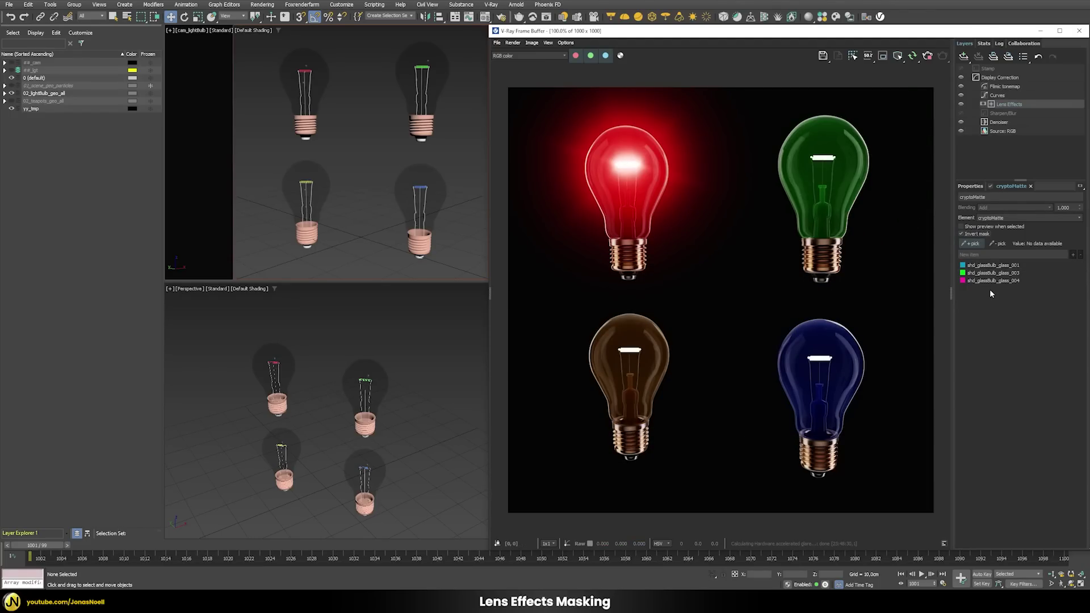
left_click(961, 234)
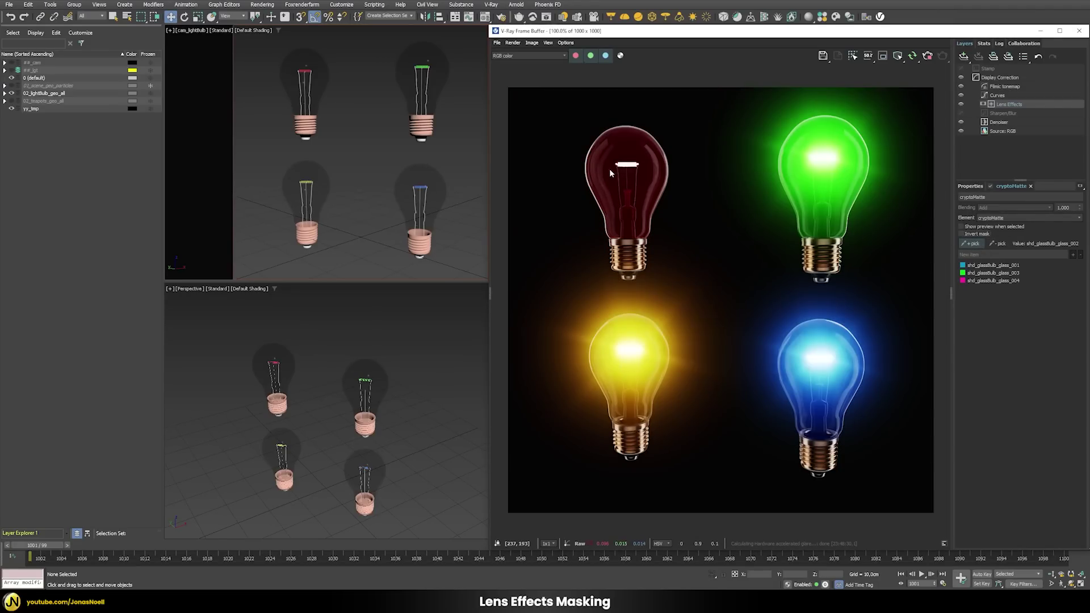
left_click(600, 146)
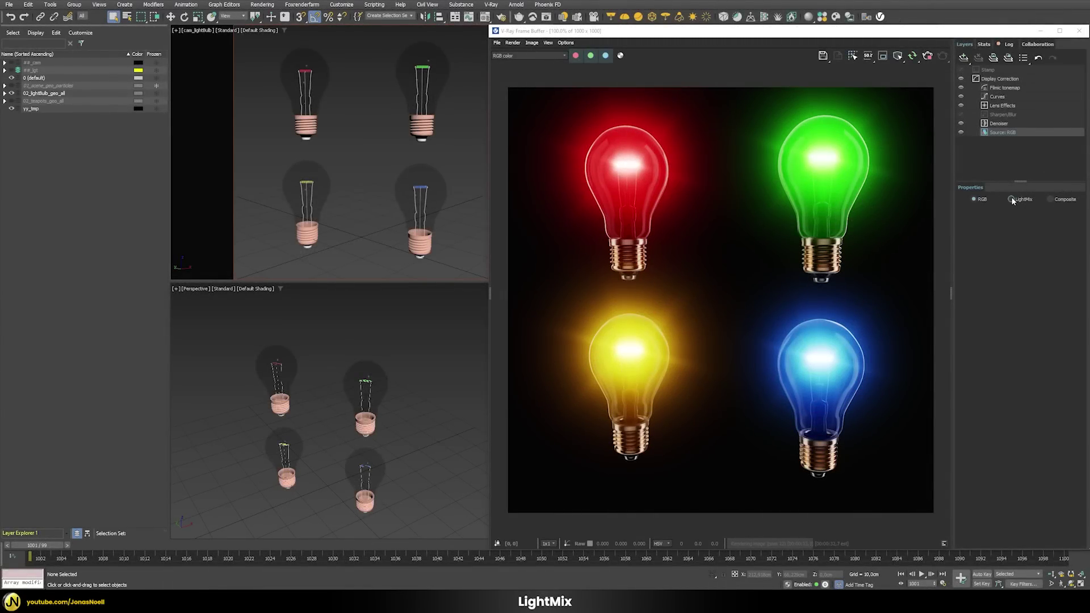
- Switch the VFB source layer to LightMix, add LightMix to the scene, and re-render
left_click(1012, 199)
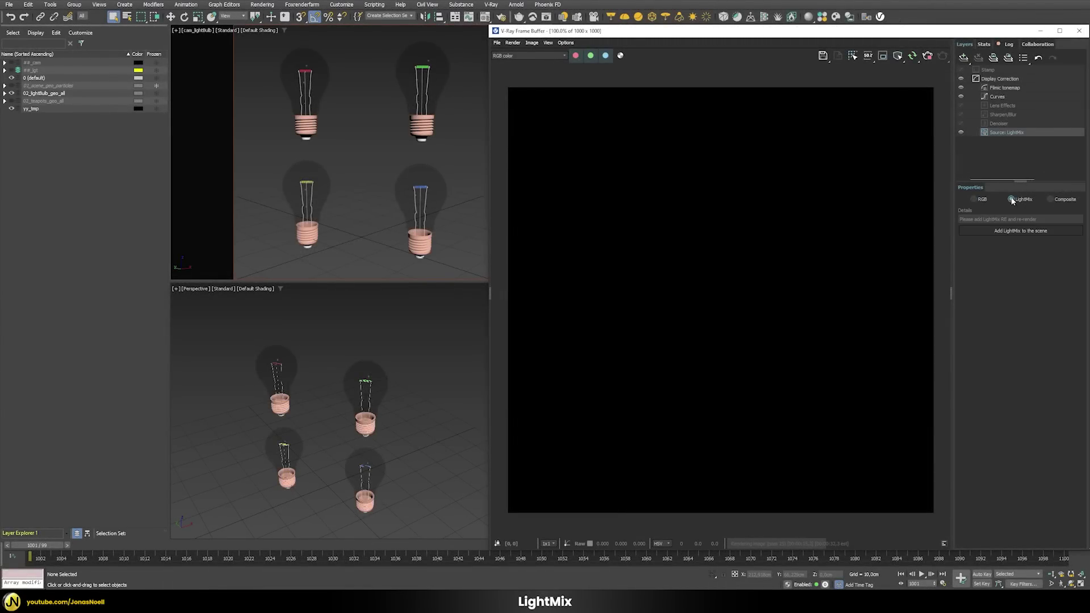
left_click(1014, 231)
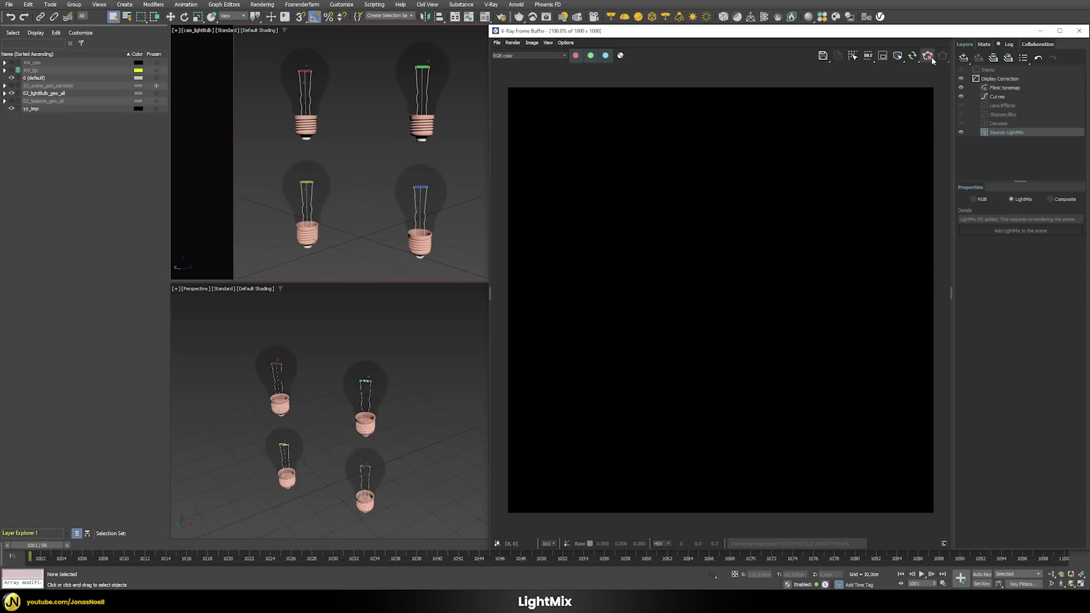
left_click(914, 57)
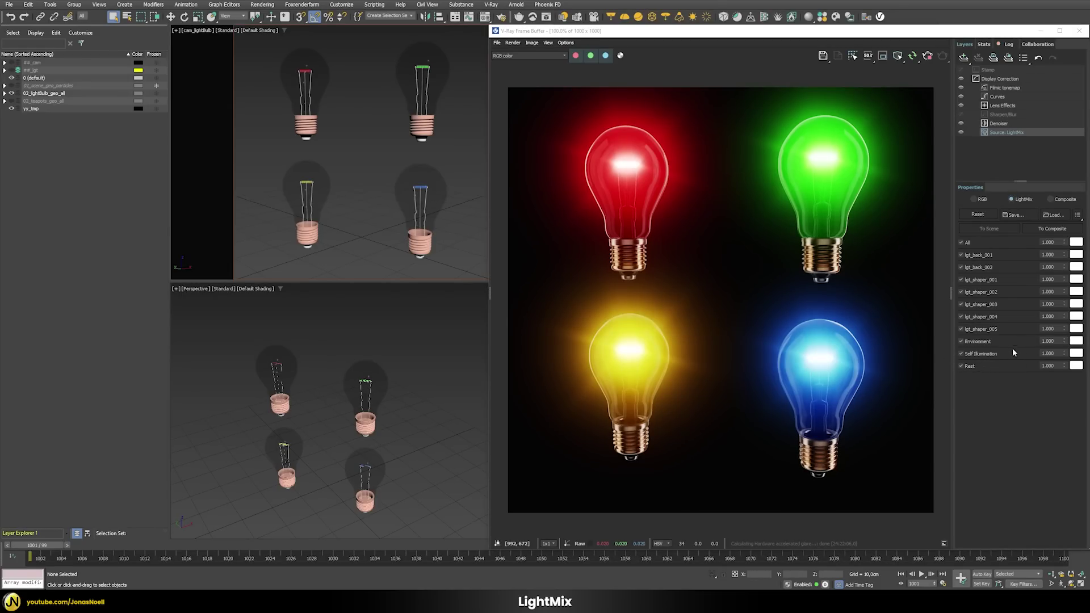
- Toggle Self Illumination, try multipliers 2 and 0.1, restore 1, and open the Render Elements settings
left_click(961, 354)
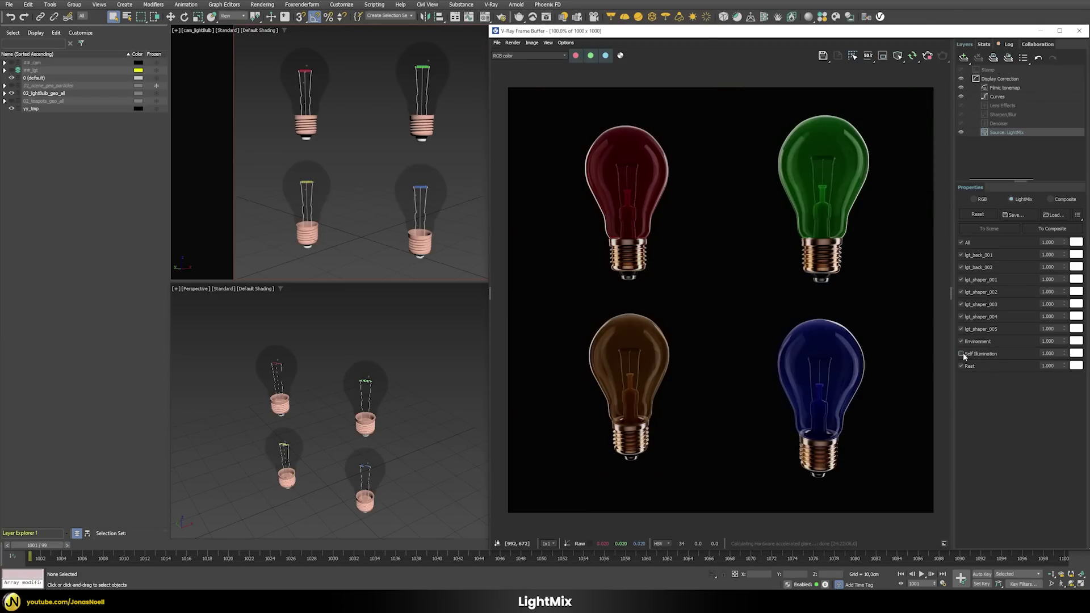
left_click(961, 354)
double_click(1048, 353)
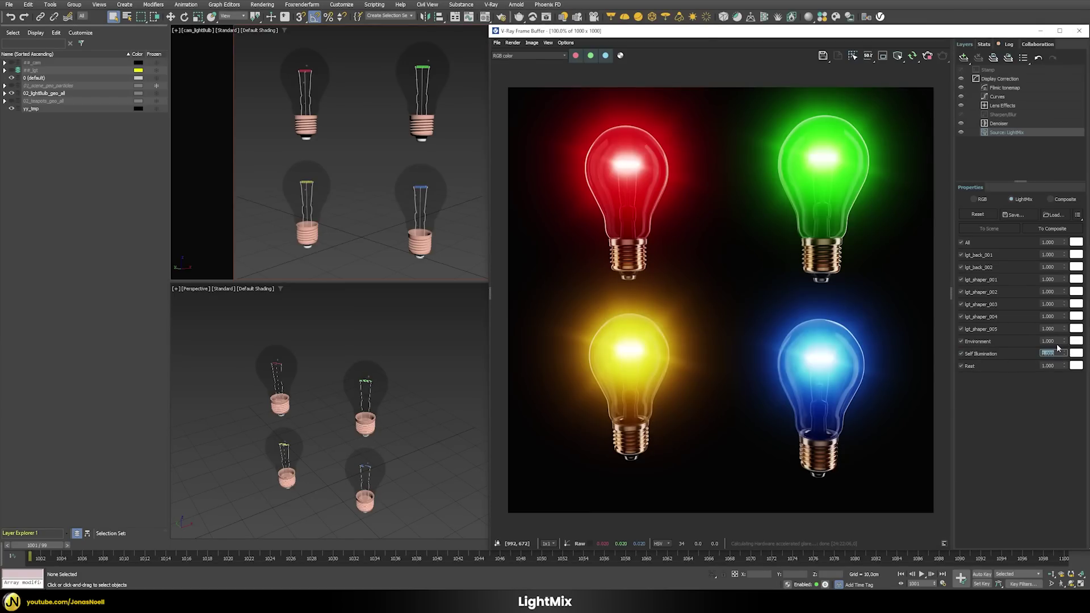
type("2")
key("Return")
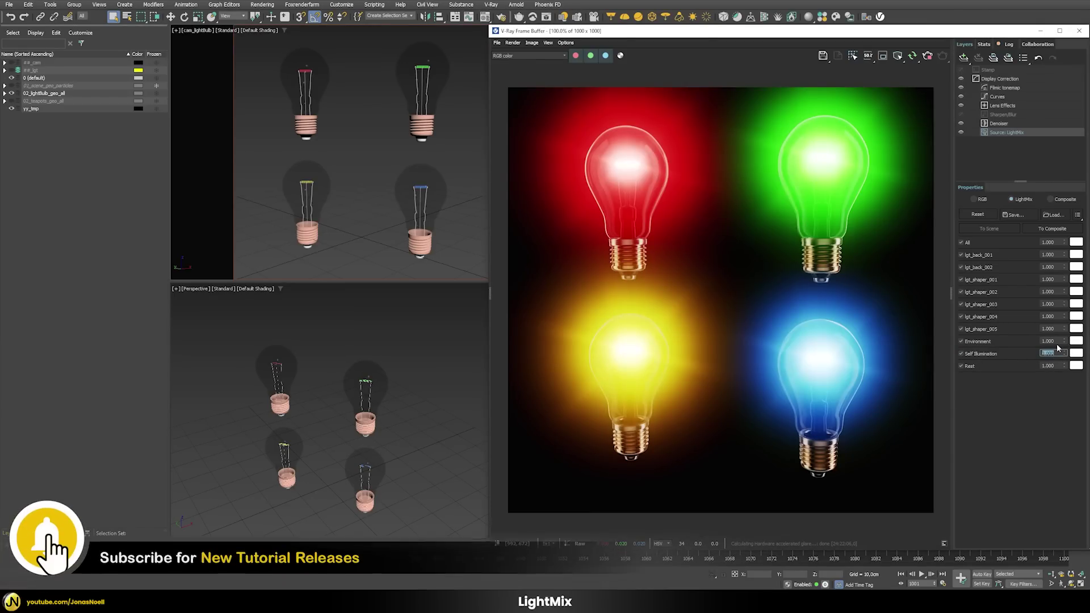
type("0.1")
key("Return")
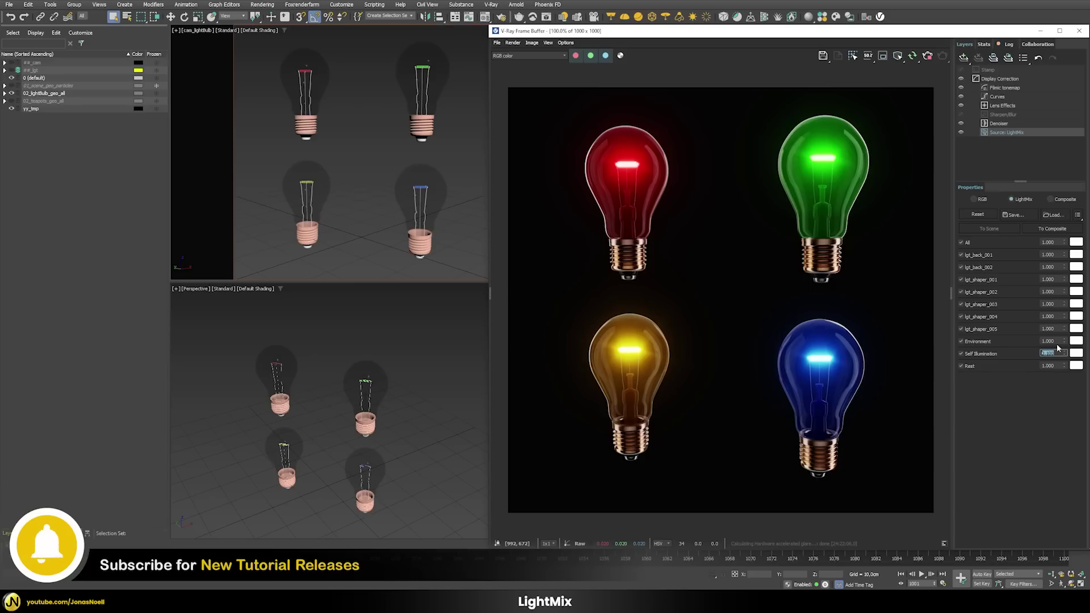
type("1")
key("Return")
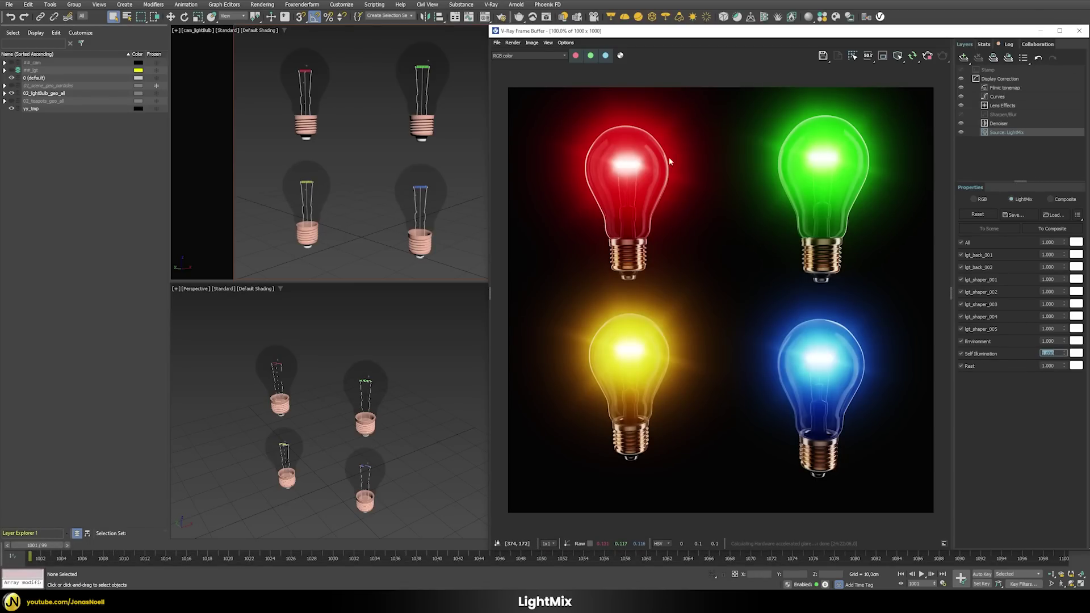
left_click(504, 17)
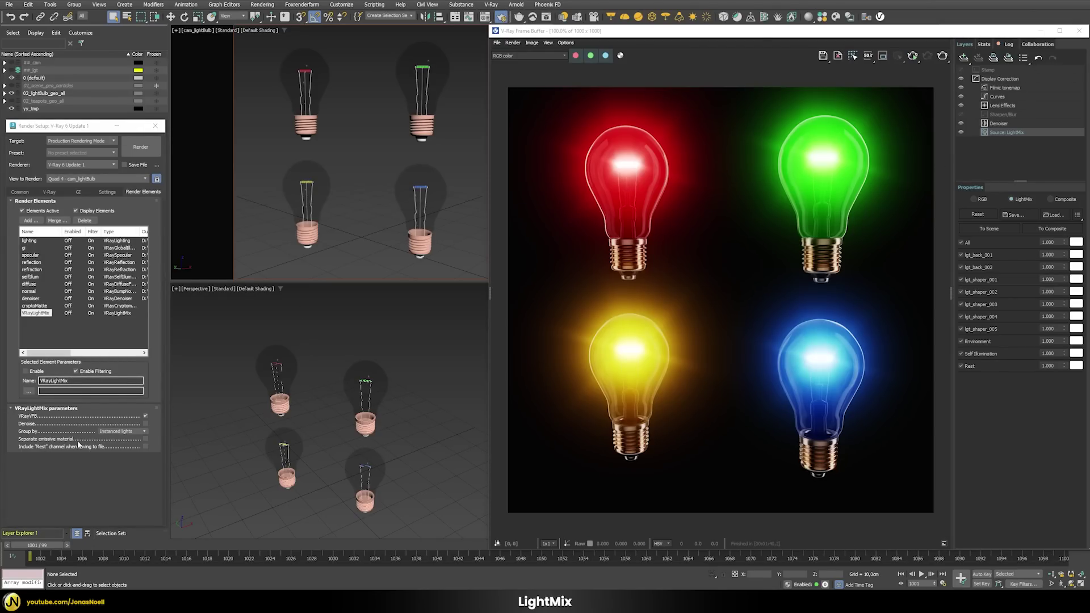
- Enable Separate emissive material, re-render, and switch the green and yellow glows off and on
left_click(145, 440)
left_click(913, 57)
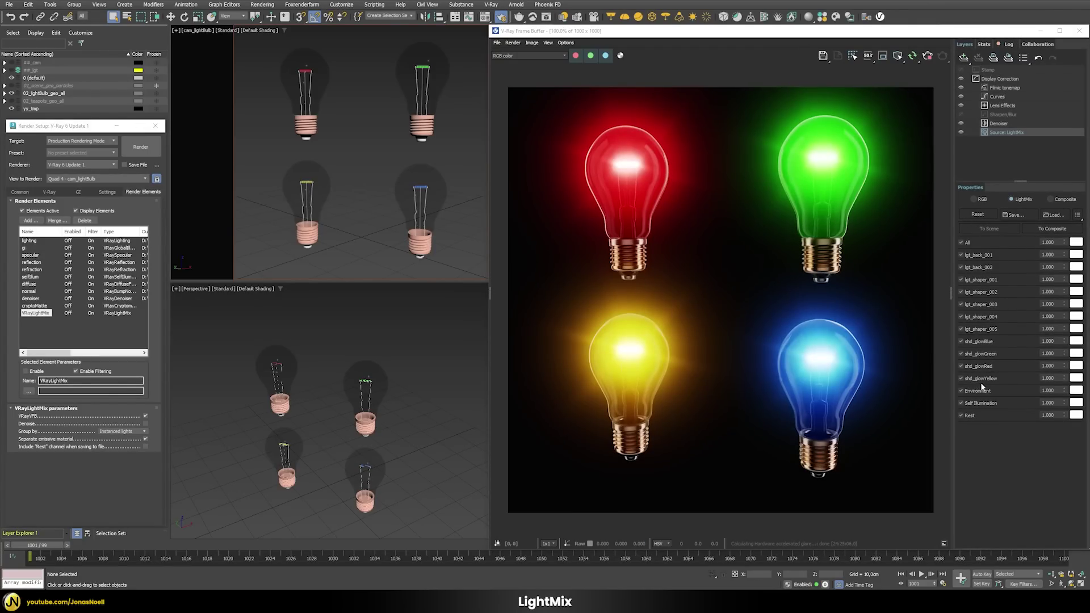
left_click(961, 354)
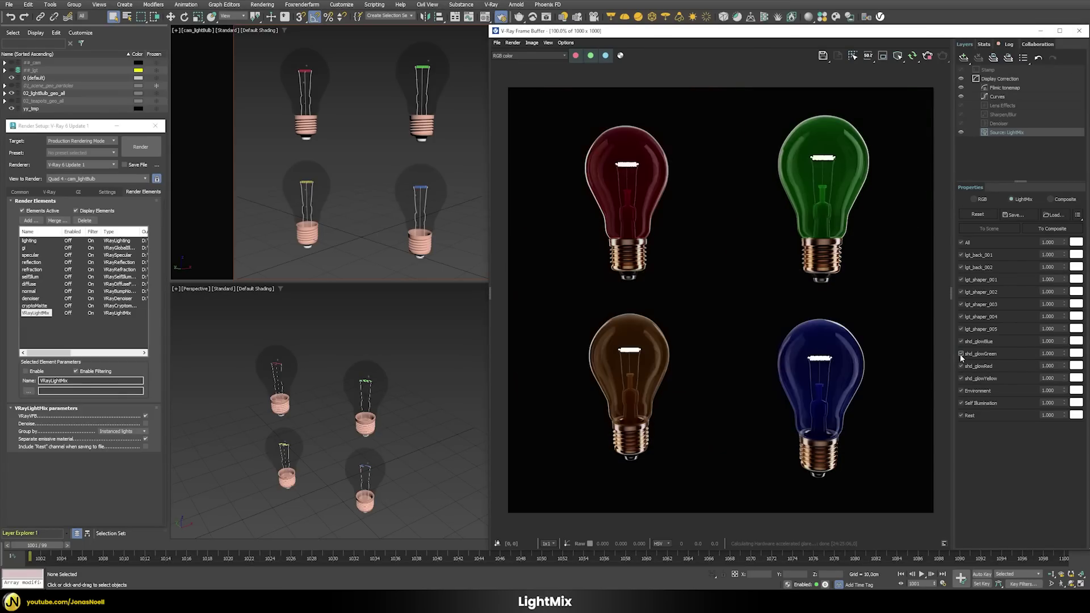
left_click(961, 354)
left_click(960, 379)
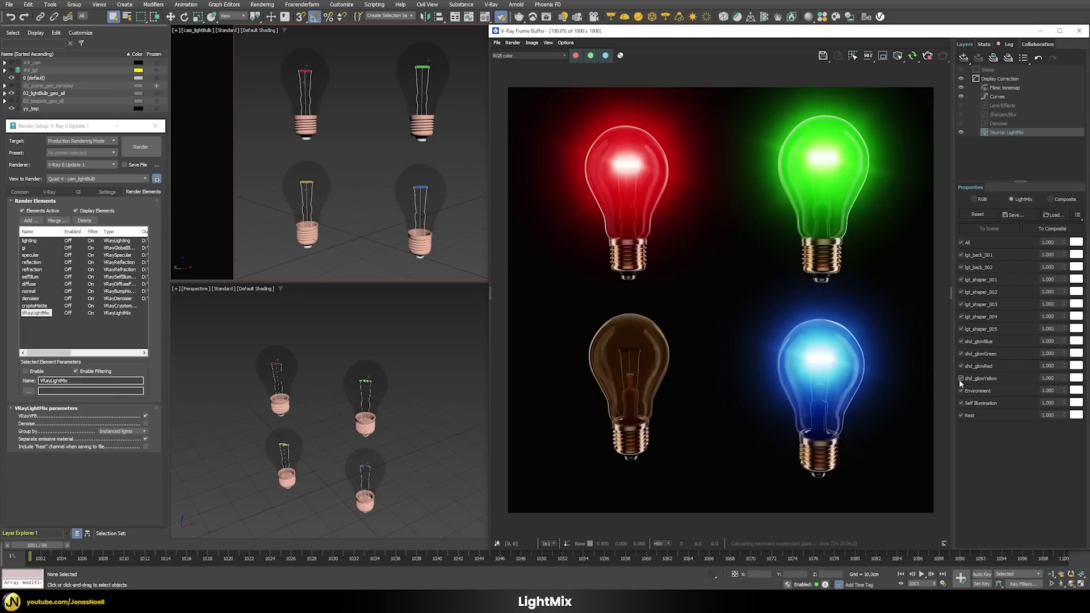
left_click(961, 378)
- Set the shd_glowRed intensity to 3, then back to 1
double_click(1048, 365)
type("3")
key("Return")
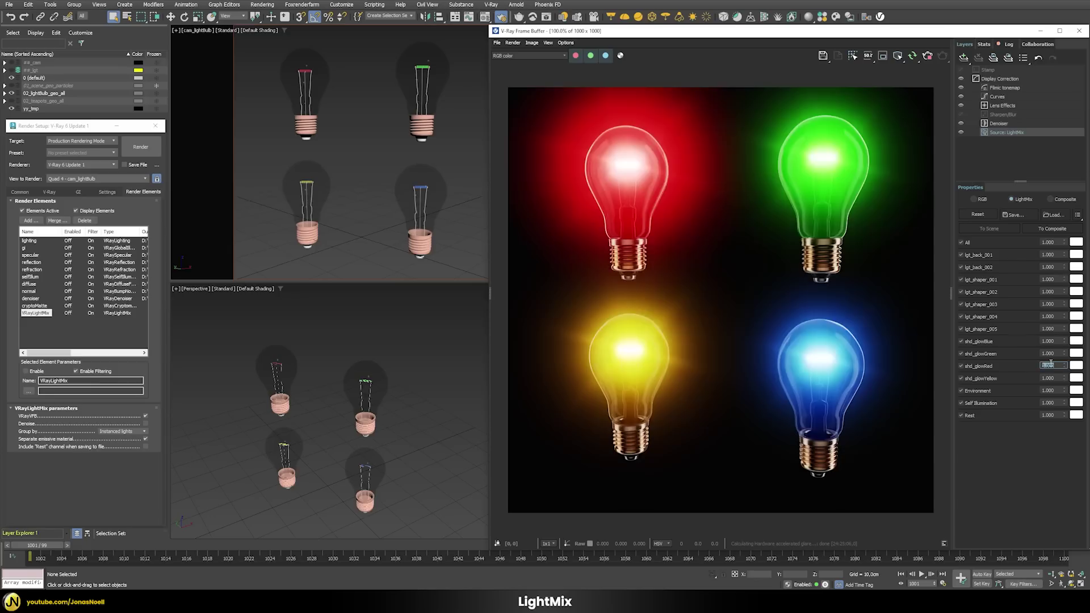
type("1")
key("Return")
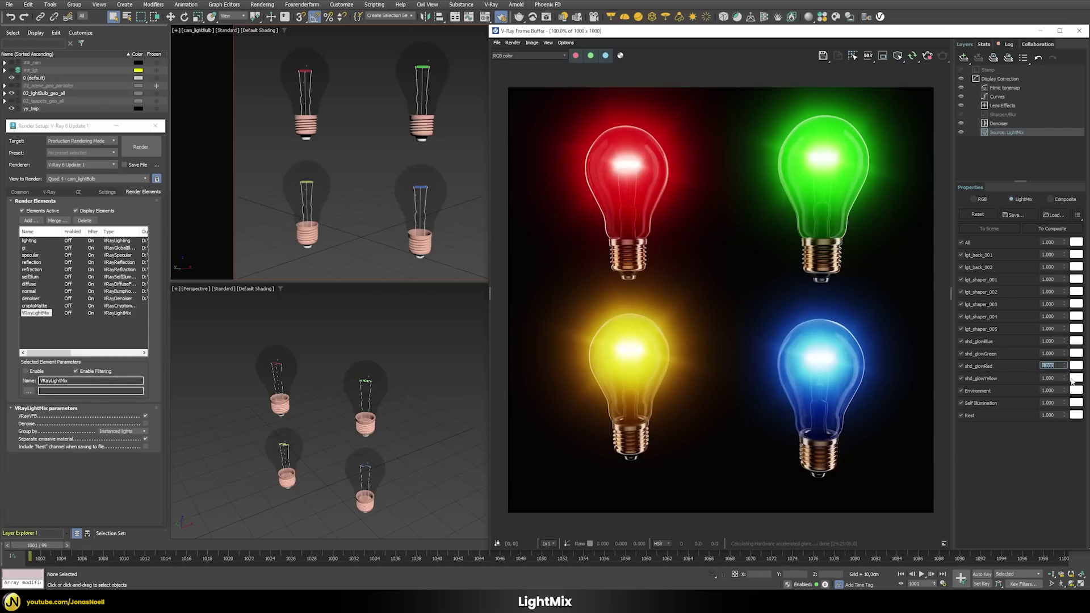
- Try tinting the yellow glow toward orange, then cancel the colour change
left_click(1075, 368)
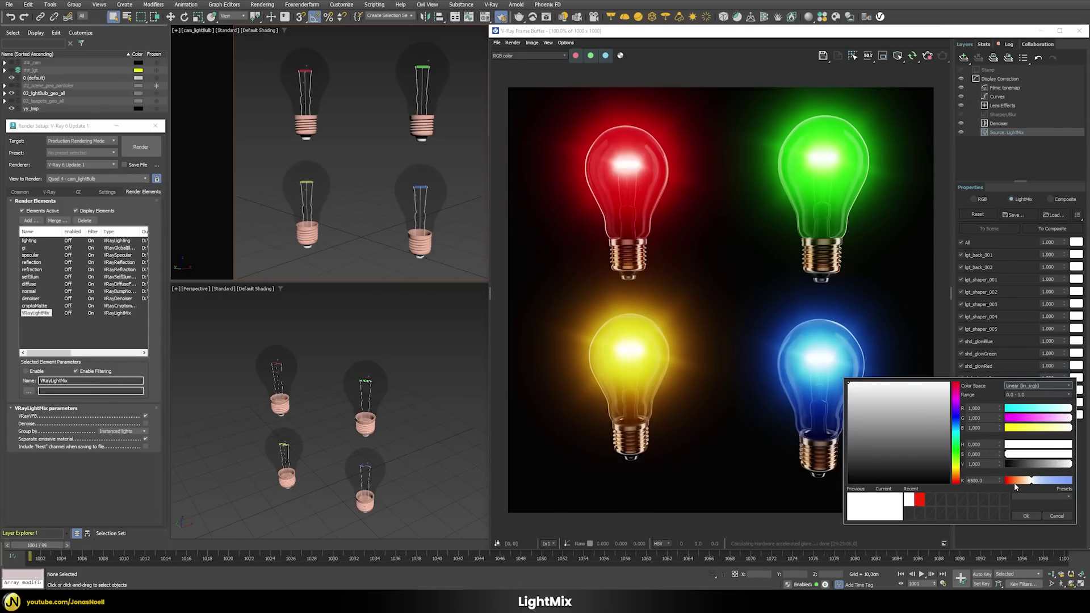
left_click_drag(1015, 486, 1010, 482)
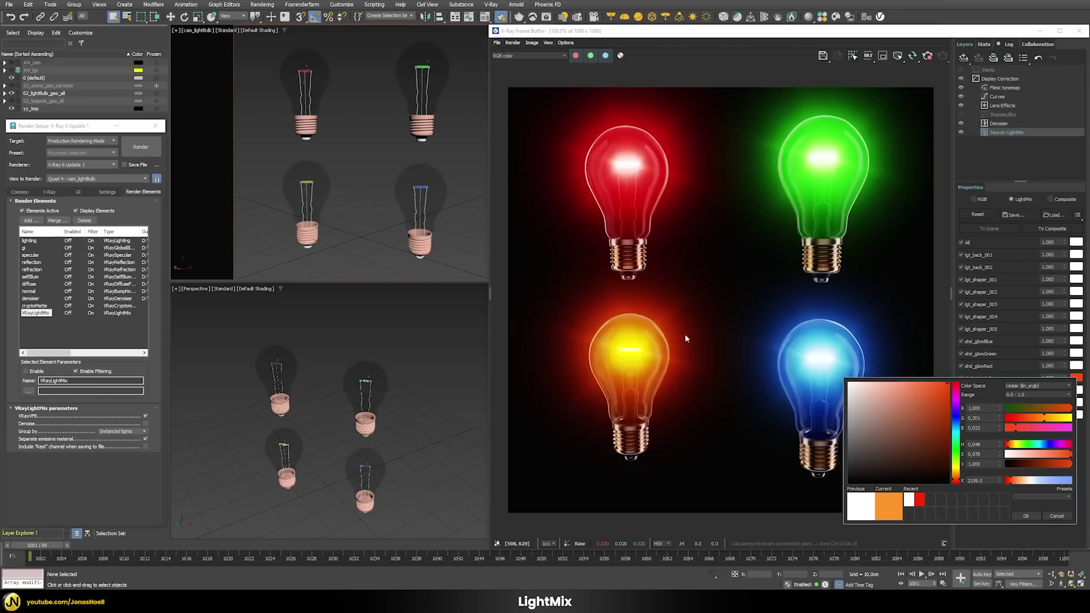
left_click(1057, 515)
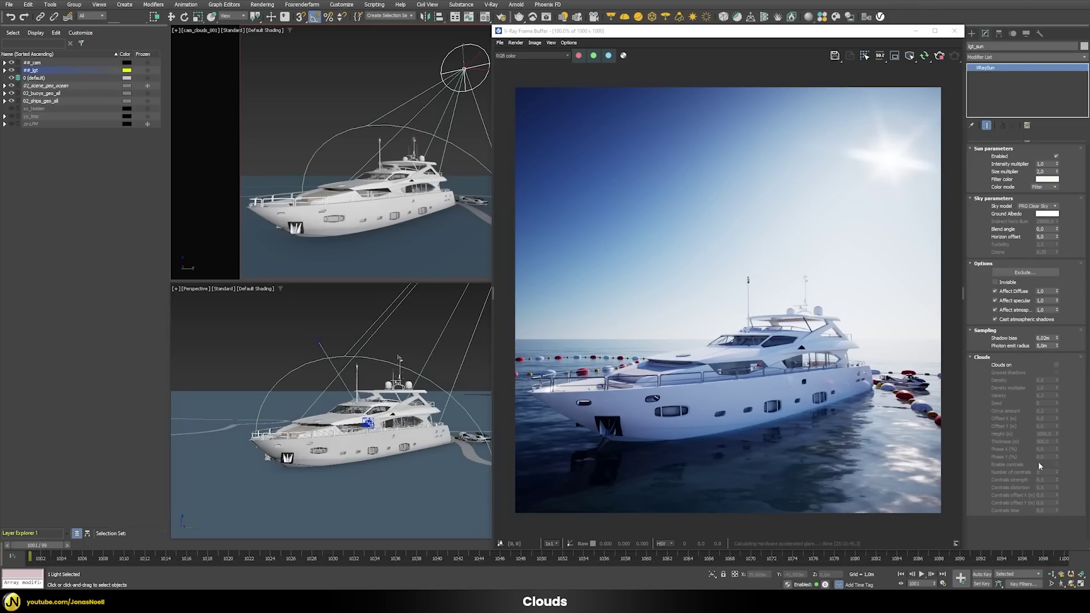
- Enable clouds and try density multipliers 1,0, 0,25, 3,0 and 0,1, settling on 0,25
left_click(1056, 365)
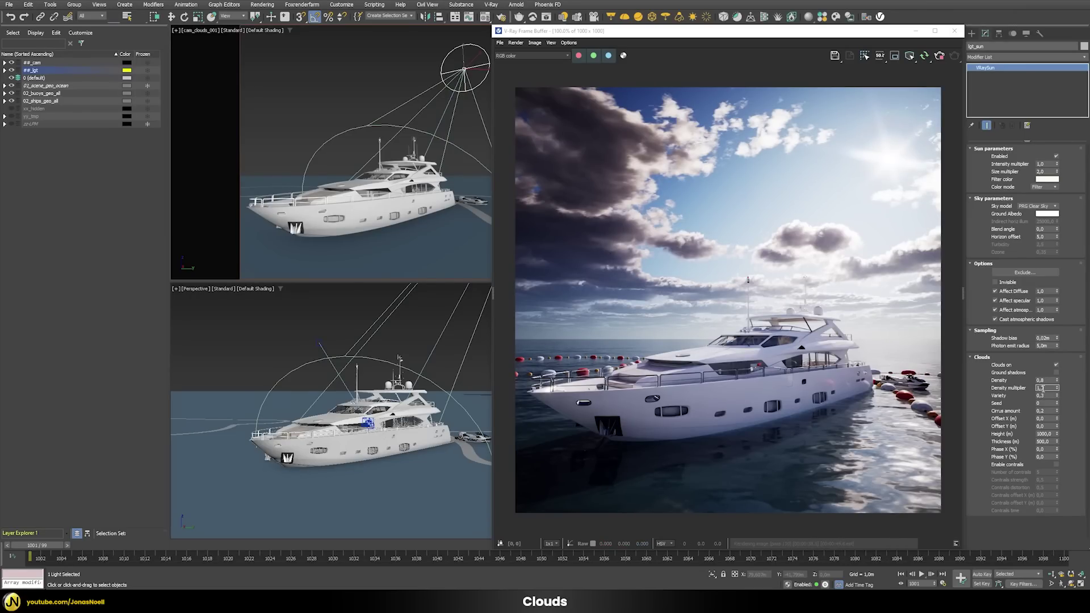
type("0")
key("Return")
type("0,25")
key("Return")
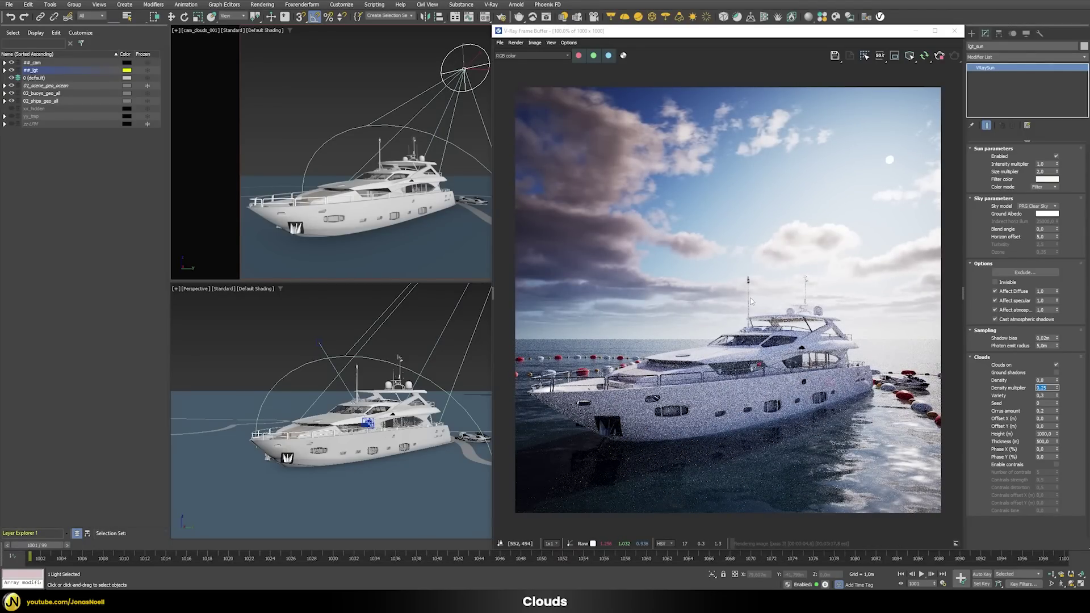
type("3")
key("Return")
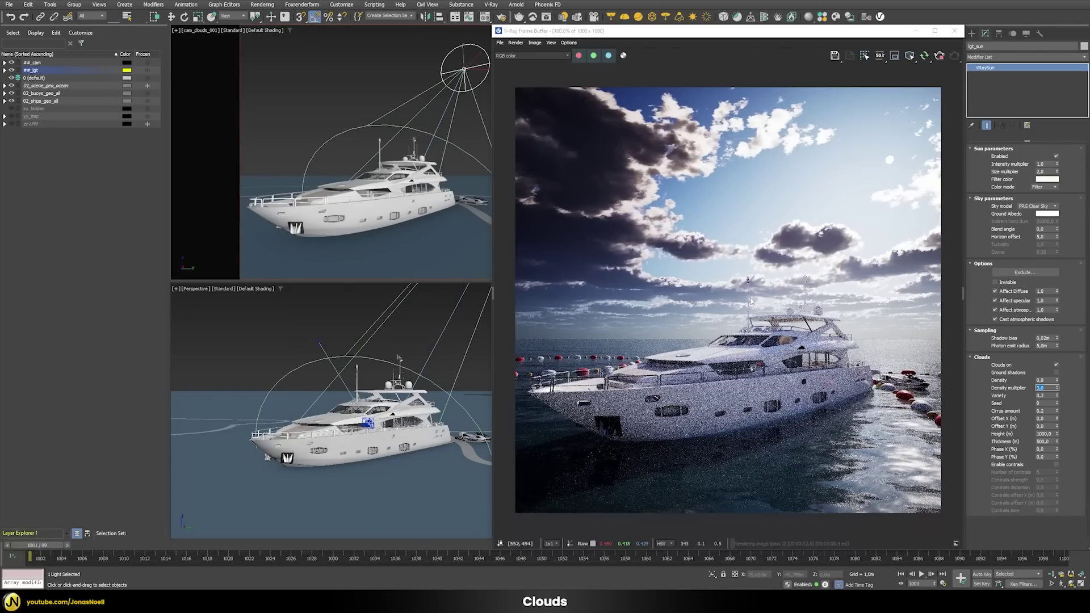
key("Return")
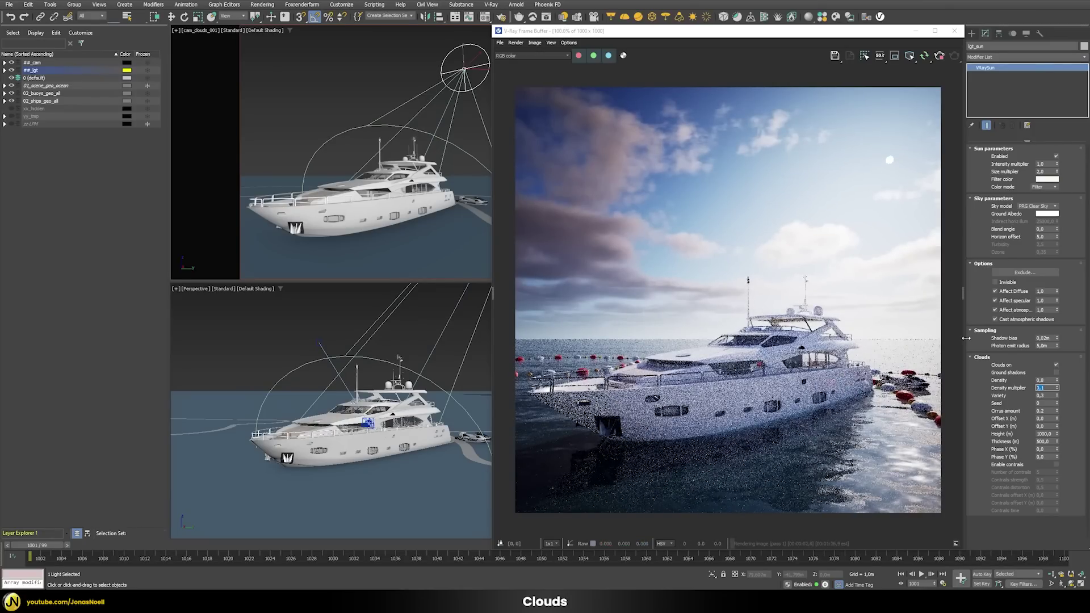
type("0,25")
key("Return")
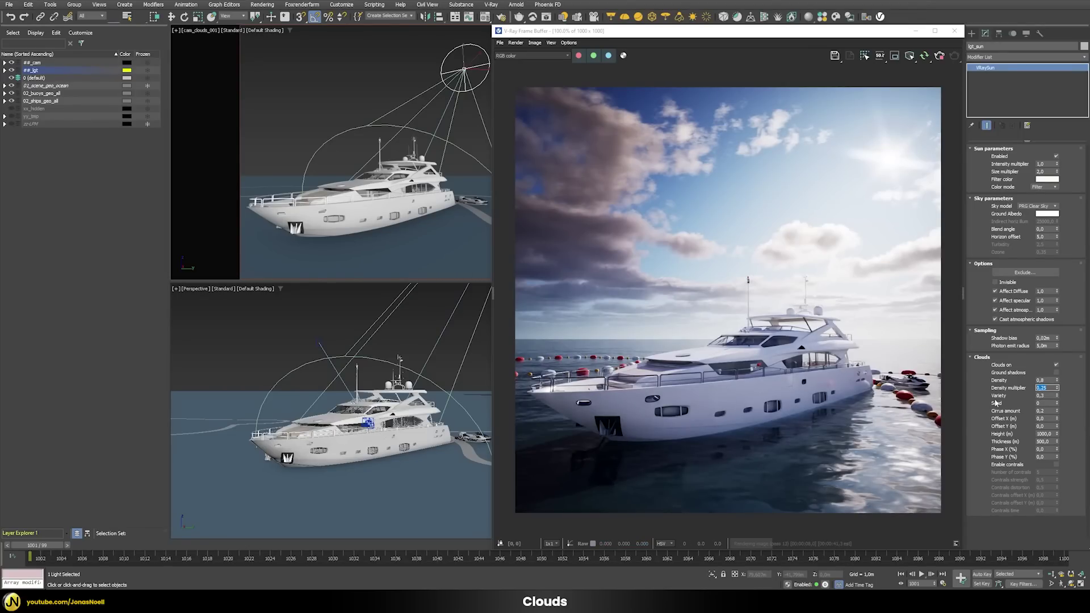
- Step the cloud seed up from 1 to 5, then set it to 6
left_click(1058, 401)
left_click(1058, 402)
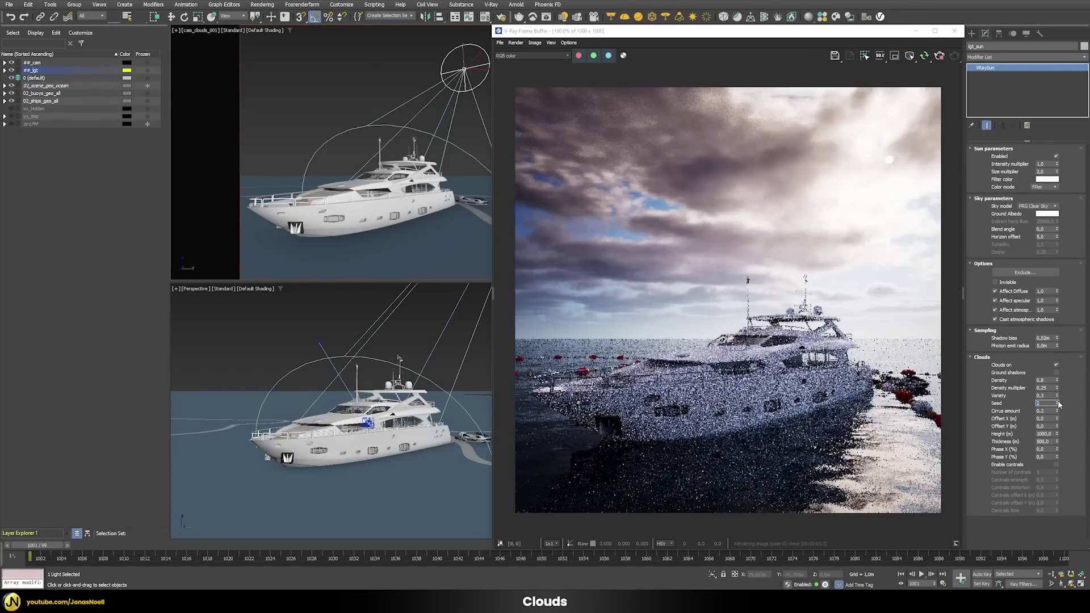
left_click(1058, 402)
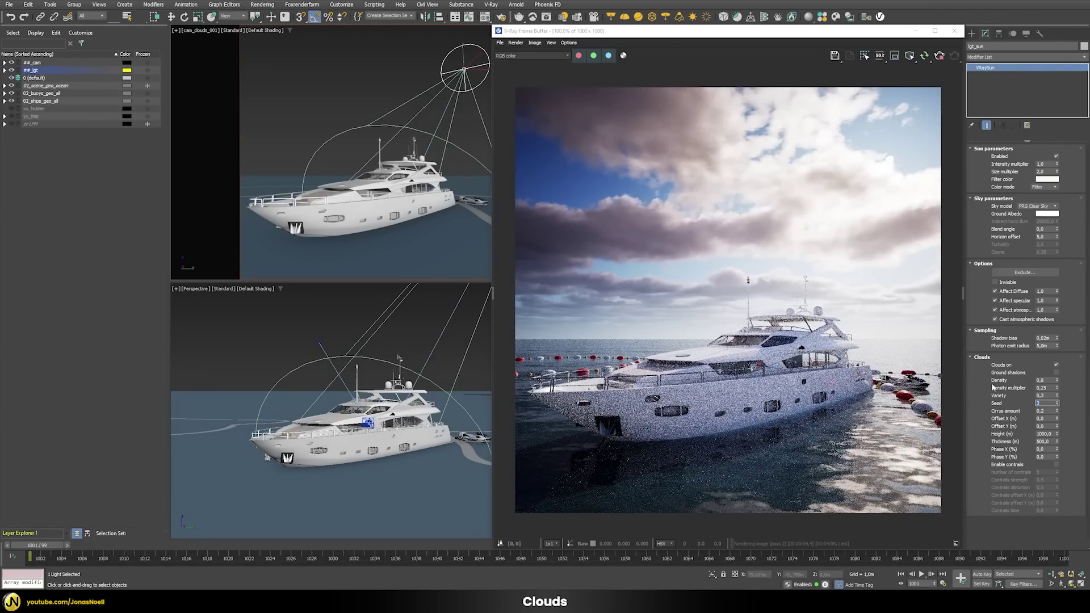
left_click(1057, 402)
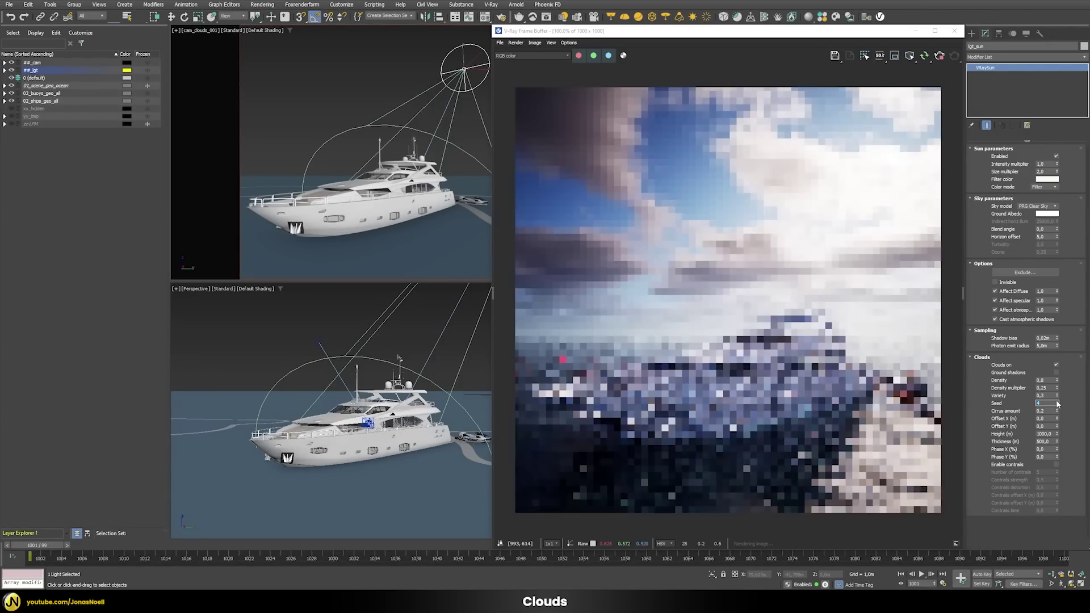
left_click(1057, 401)
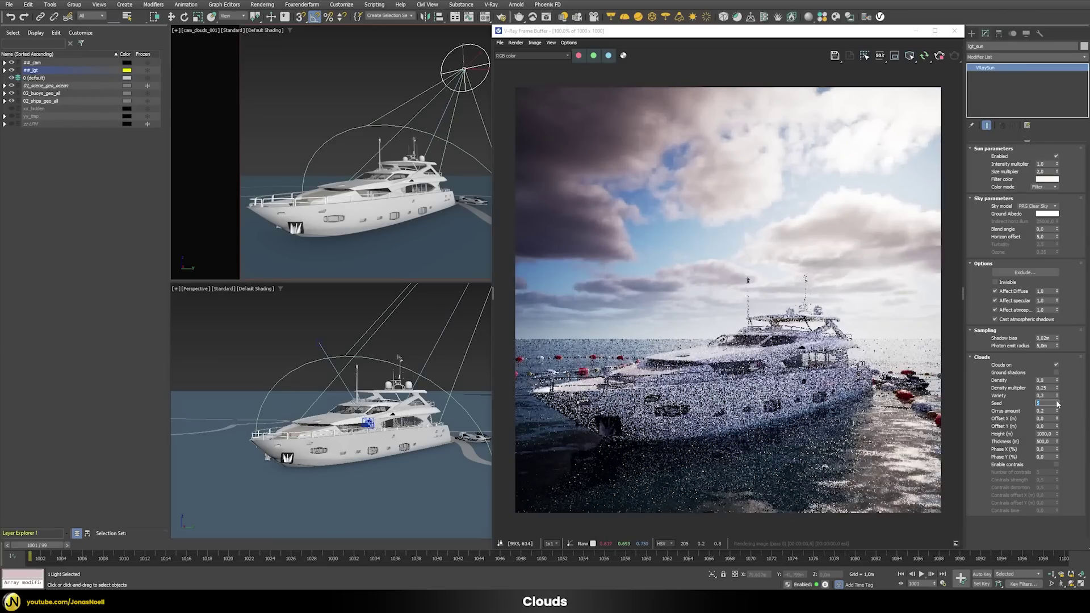
type("6")
key("Return")
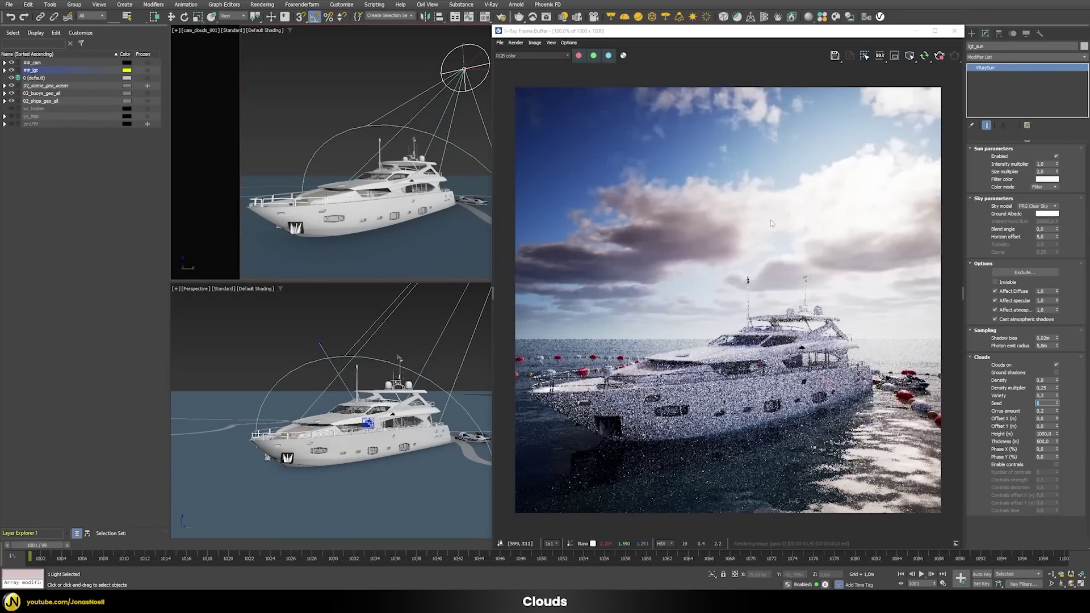
- Set the cloud Density to 0,5
double_click(1047, 380)
type("0,5")
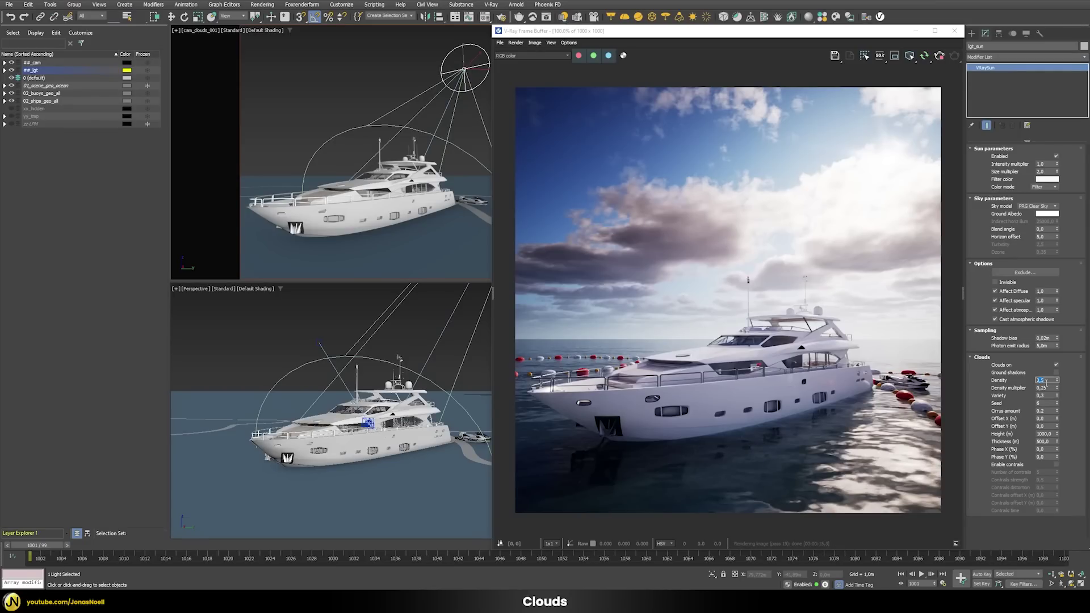
key("Return")
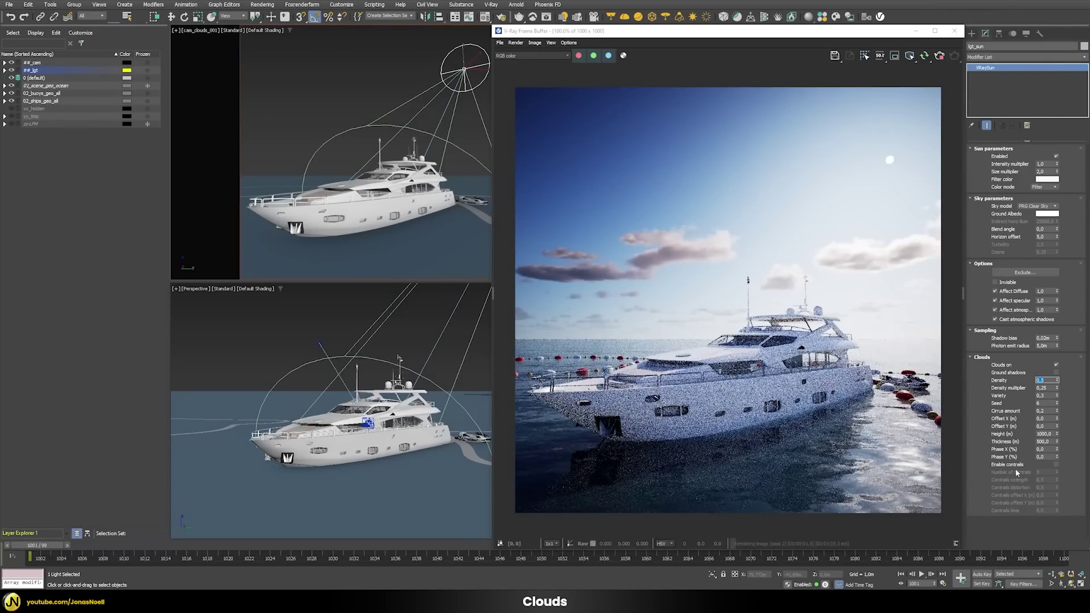
- Enable contrails and set their number to 15, then 50
left_click(1056, 464)
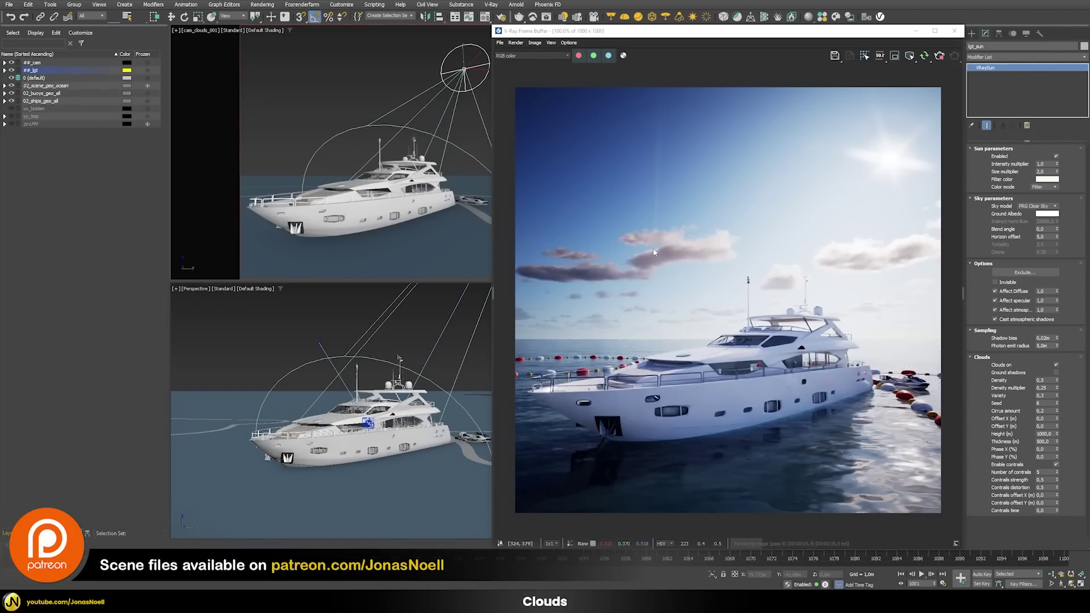
left_click(1049, 473)
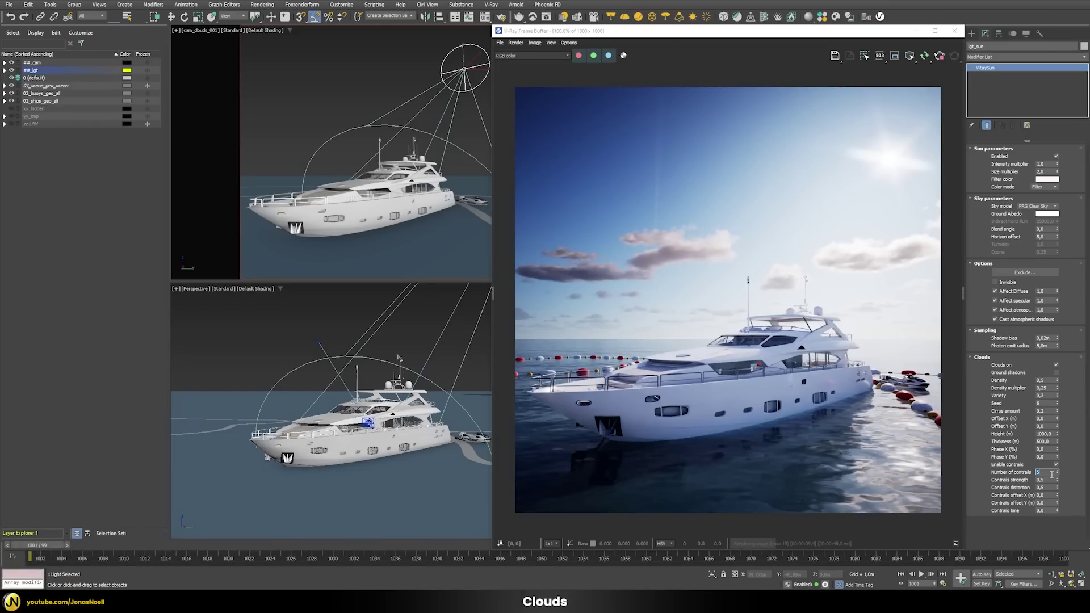
type("15")
key("Return")
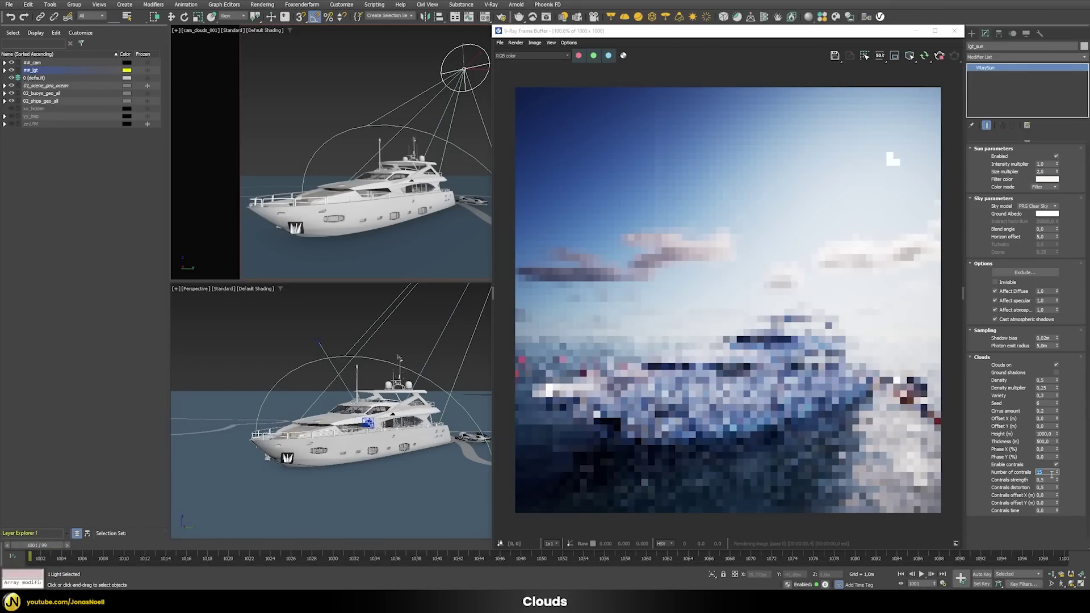
type("50")
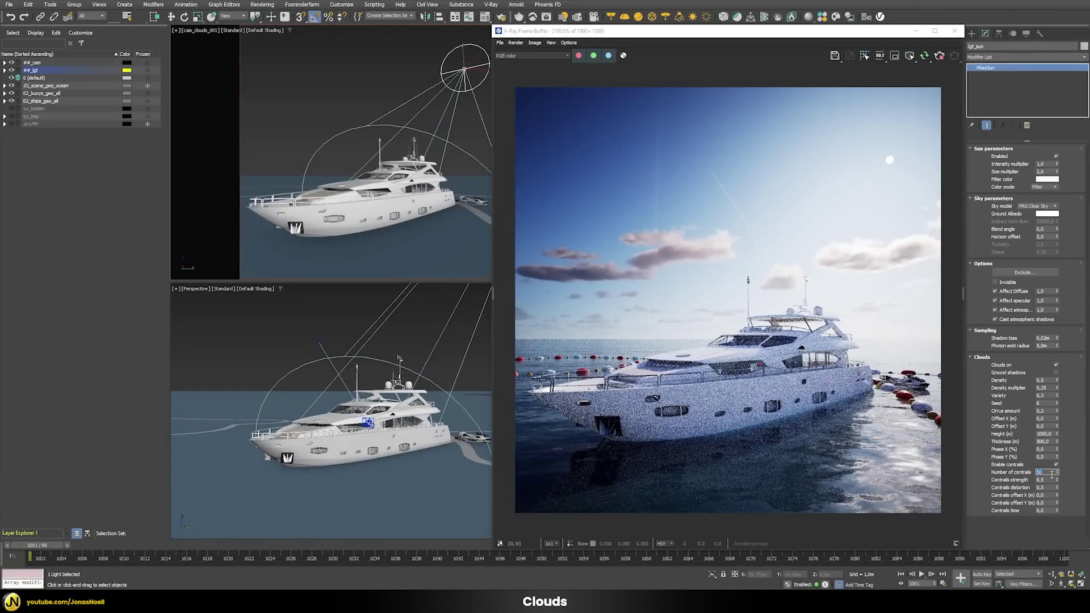
key("Return")
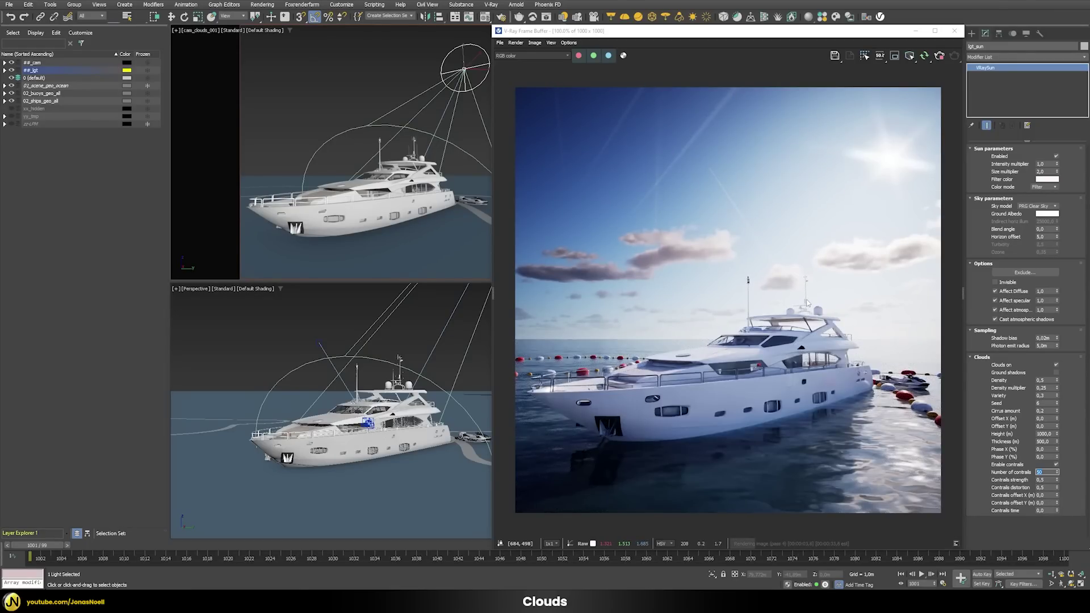
- Try a contrails strength of 1,0, then set it back to 0,5
key("Tab")
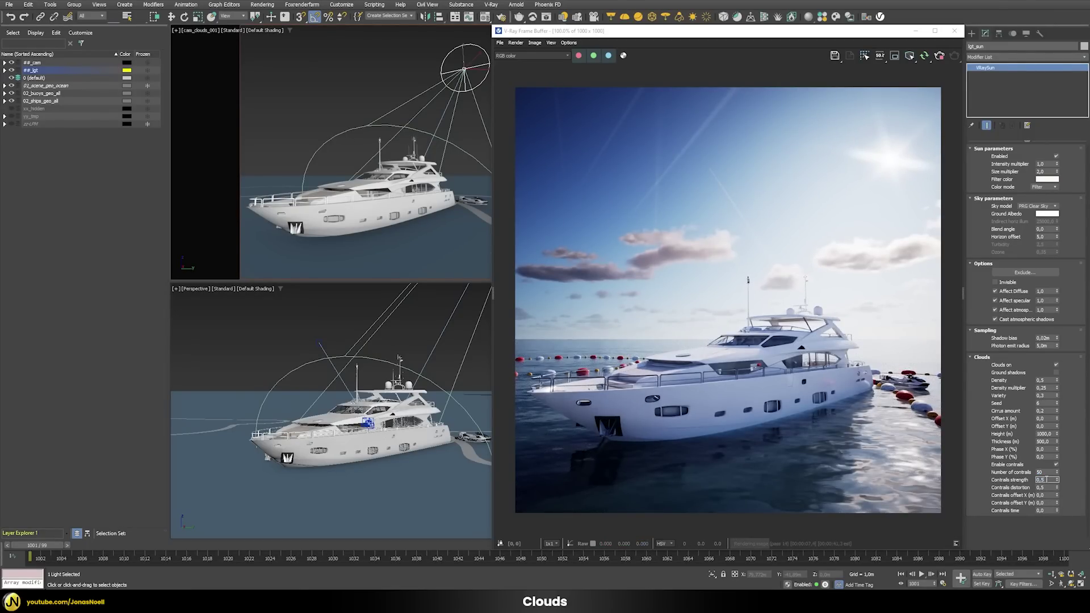
type("1")
key("Return")
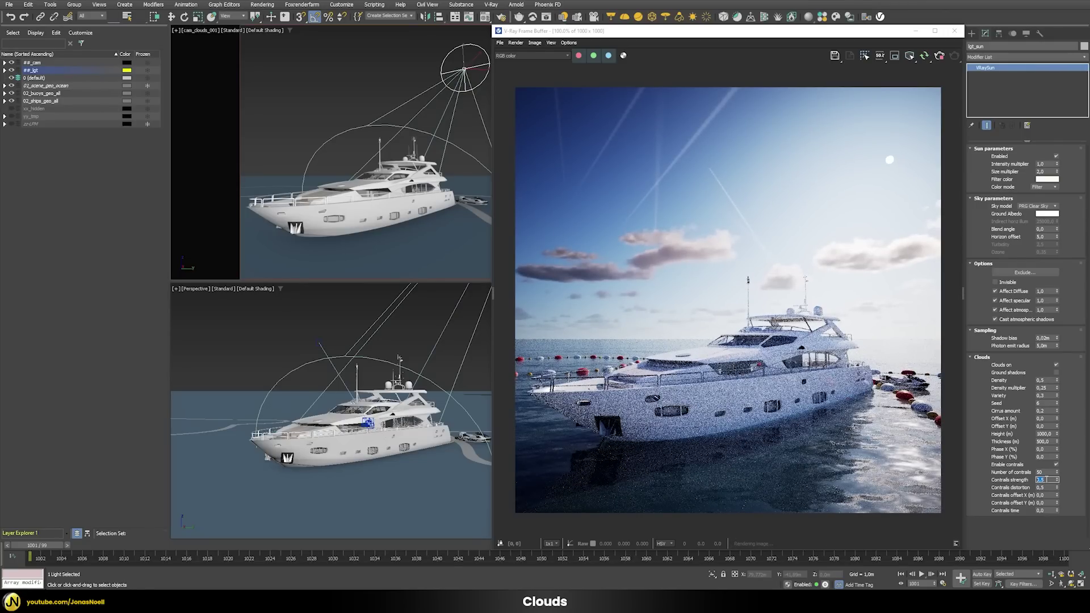
type("0,5")
key("Return")
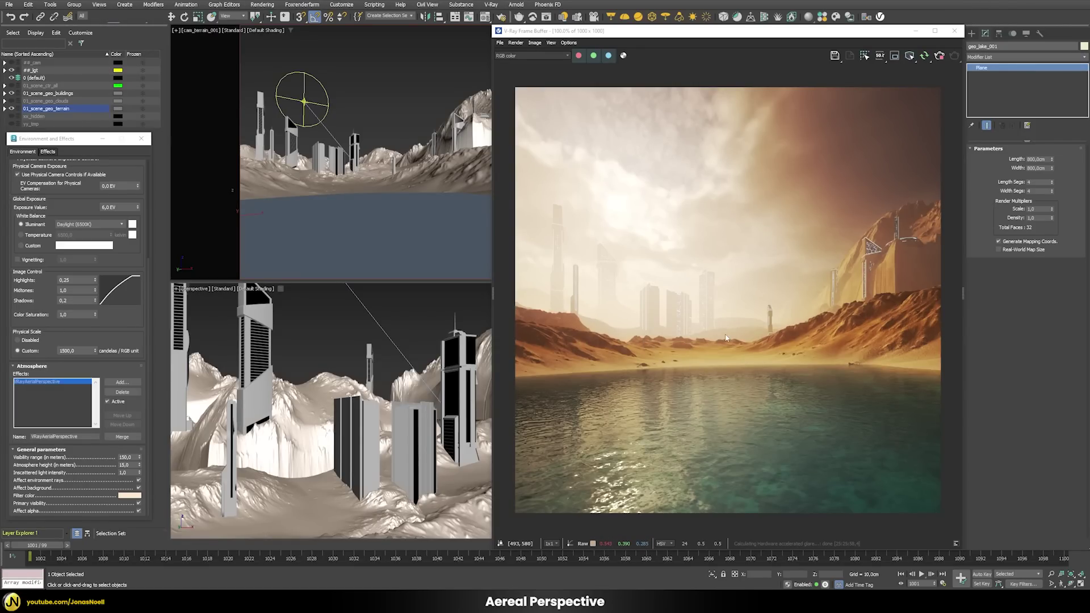
- View the render's alpha channel in the VFB with the Environment settings alongside
left_click(627, 59)
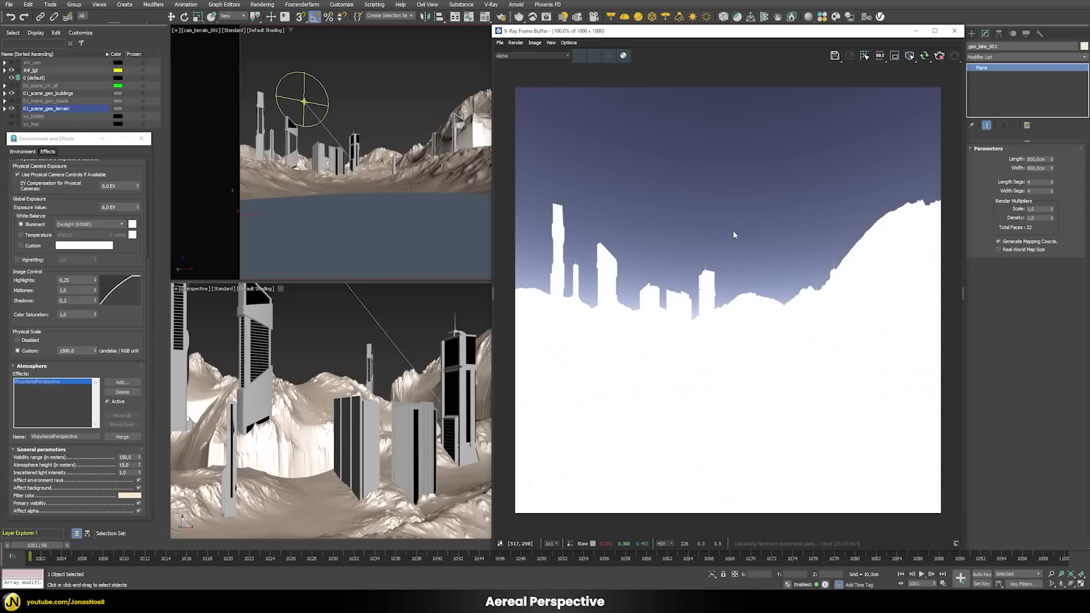
left_click(624, 56)
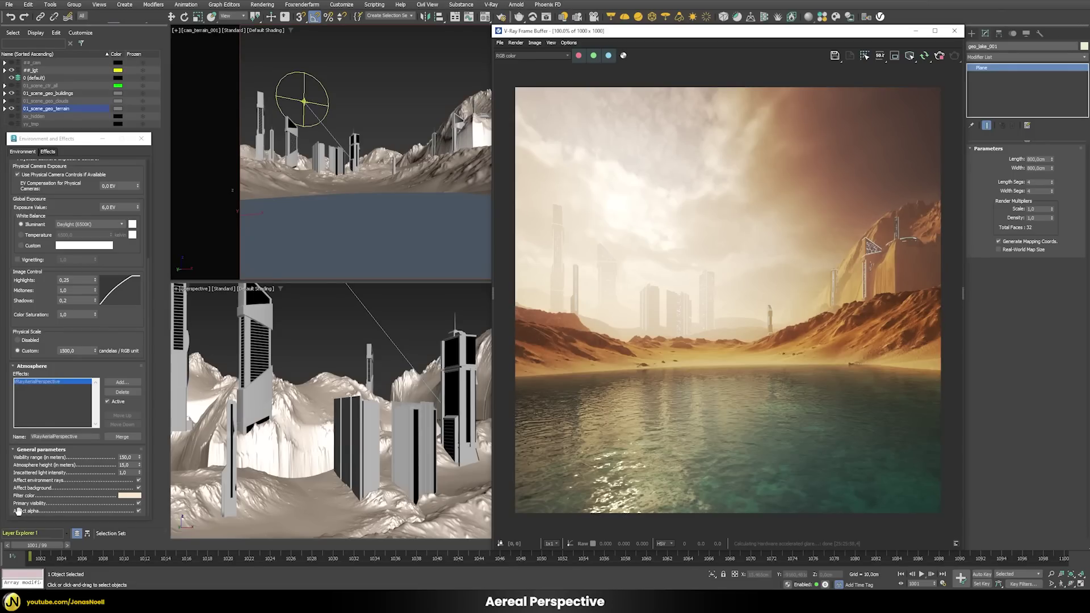
left_click(139, 512)
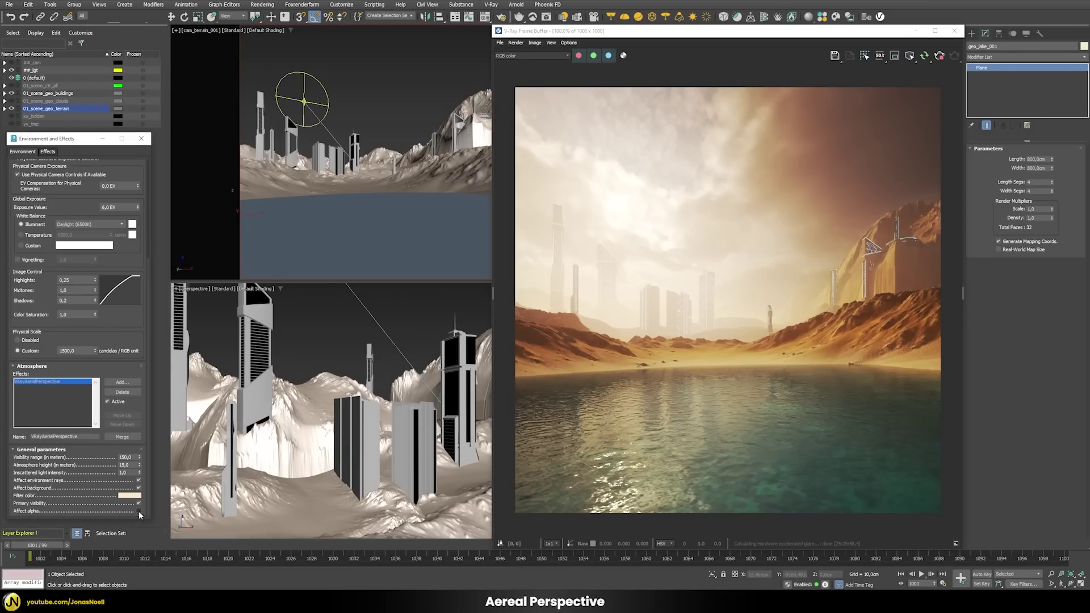
left_click(623, 55)
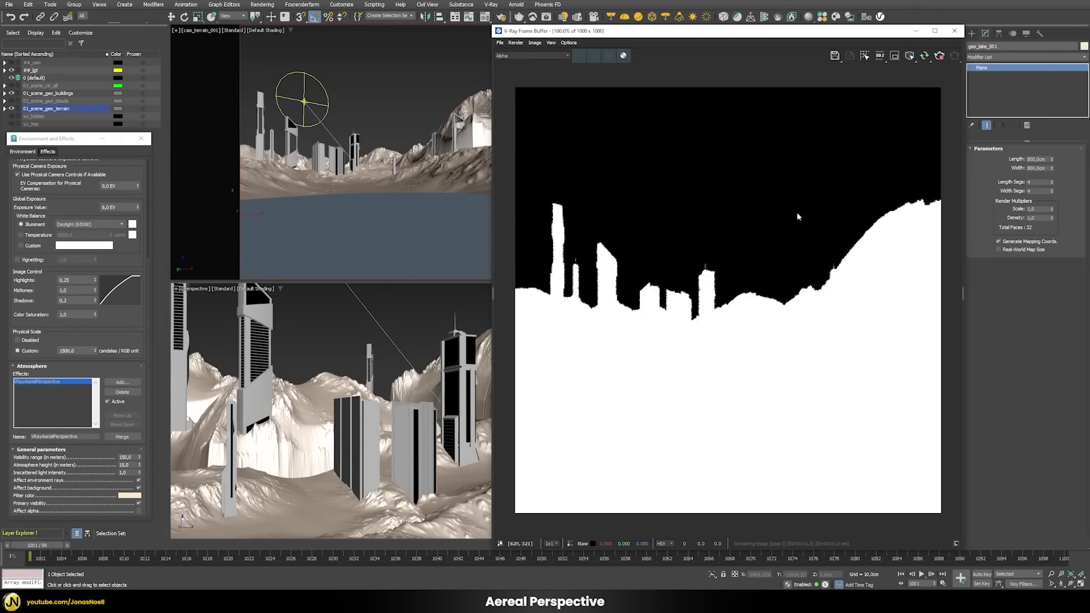
- Tick then untick Affect alpha on VRayAerialPerspective, leaving it off
left_click(139, 511)
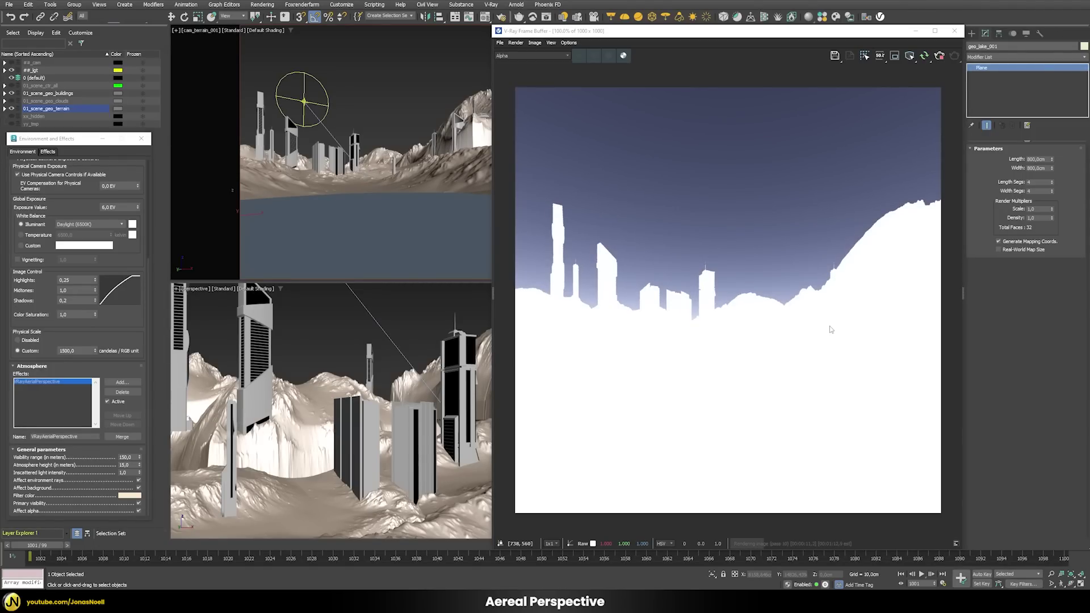
left_click(139, 512)
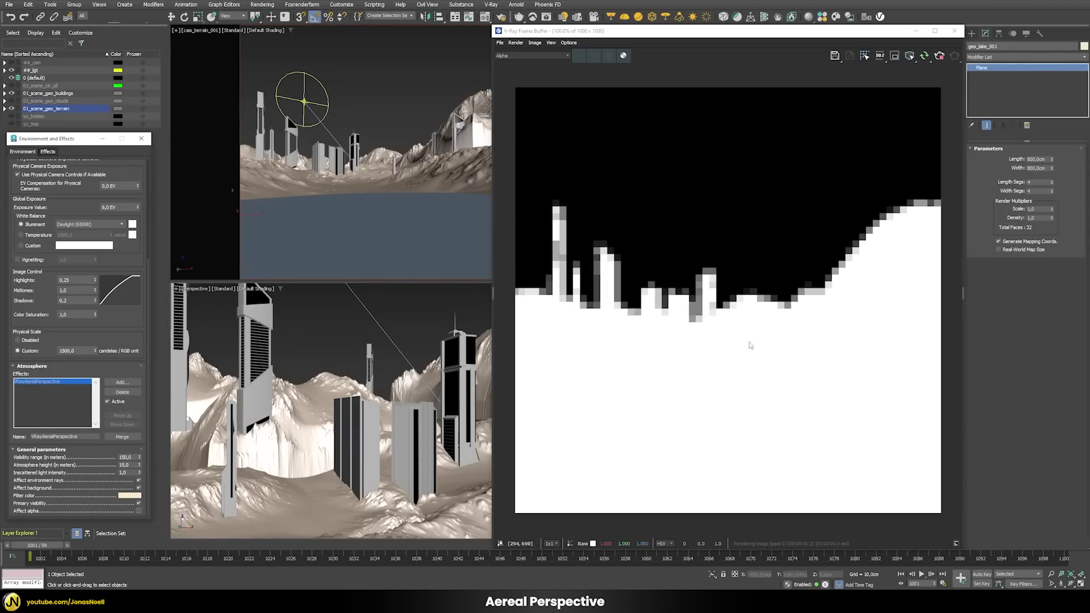
left_click(522, 57)
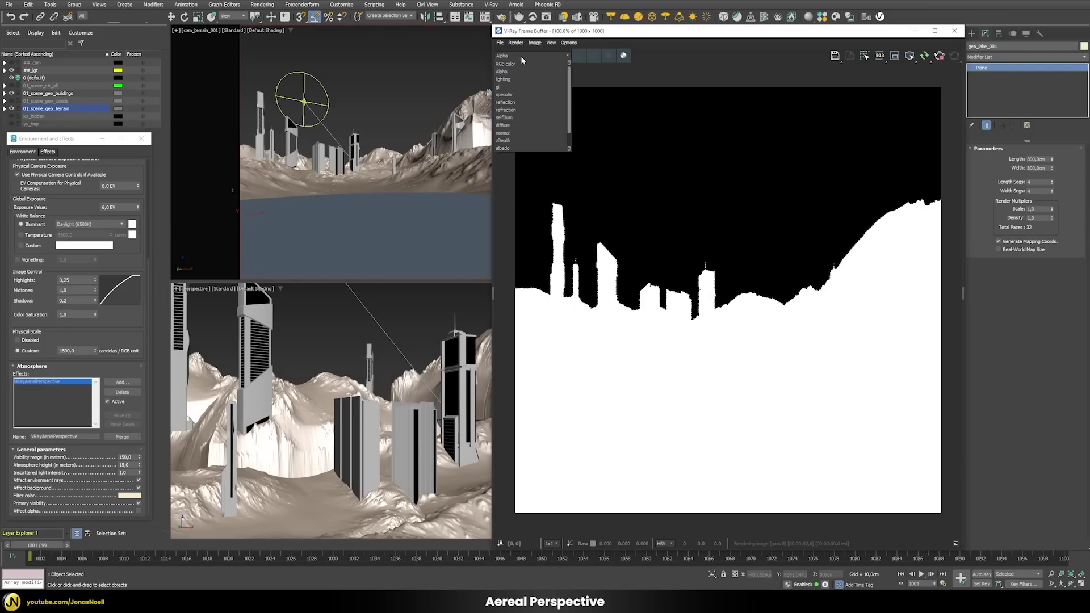
- View the zDepth pass, then the normals pass, then return to RGB color
left_click(505, 141)
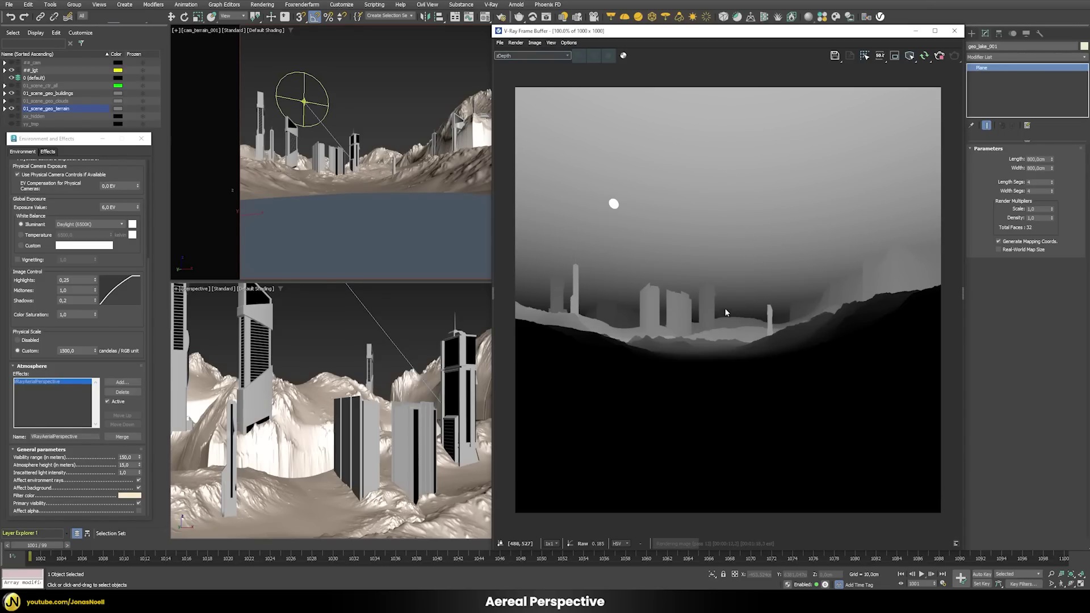
left_click(531, 55)
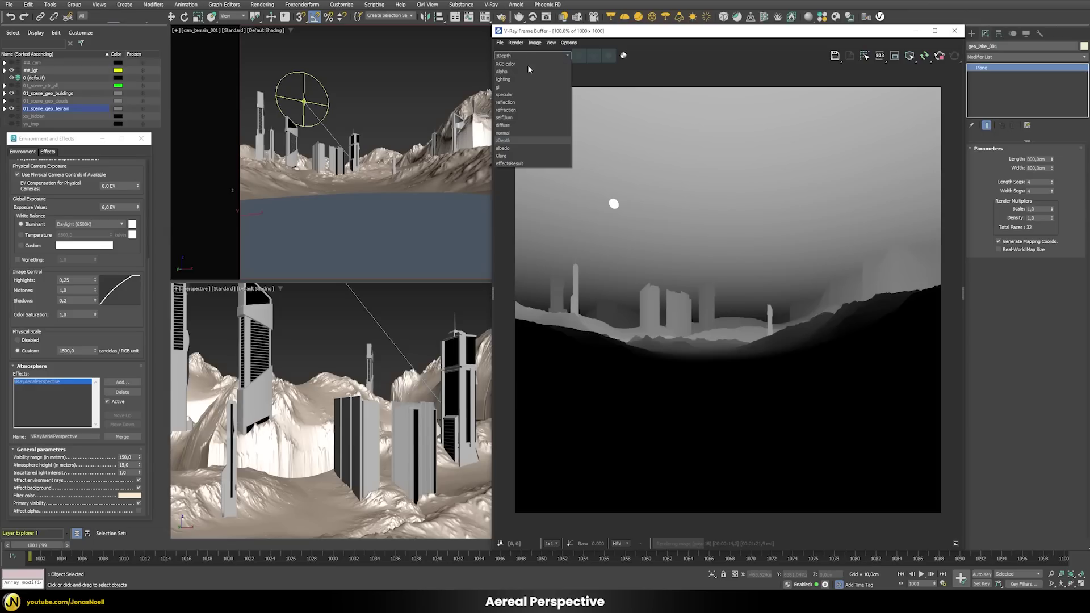
left_click(513, 132)
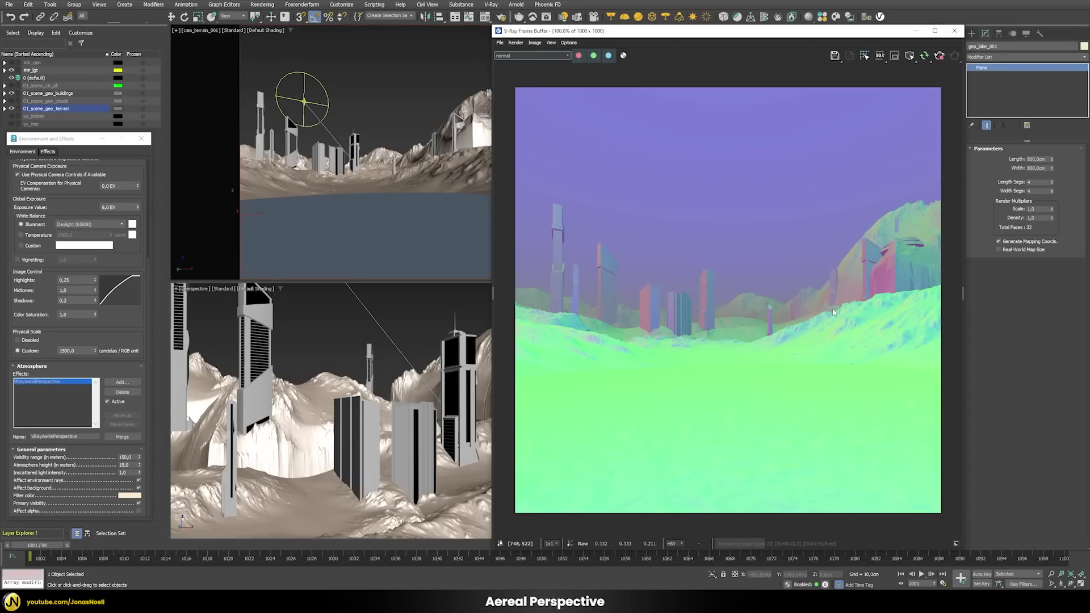
left_click(535, 56)
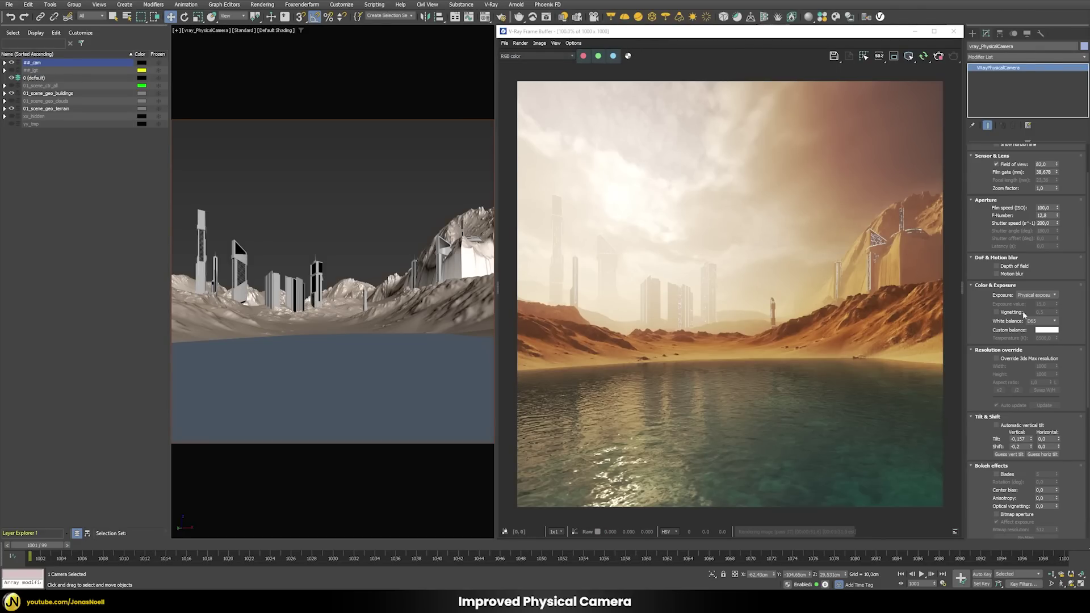
- Enable the physical camera's resolution override and set its height to 1000, giving a 1.0 aspect ratio
left_click(1002, 359)
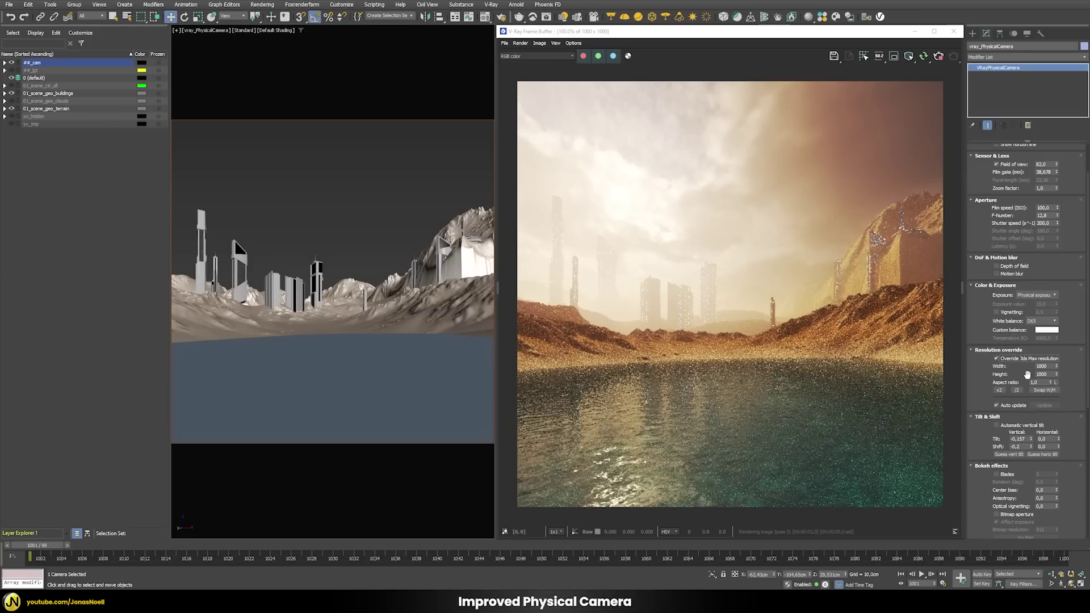
double_click(1050, 375)
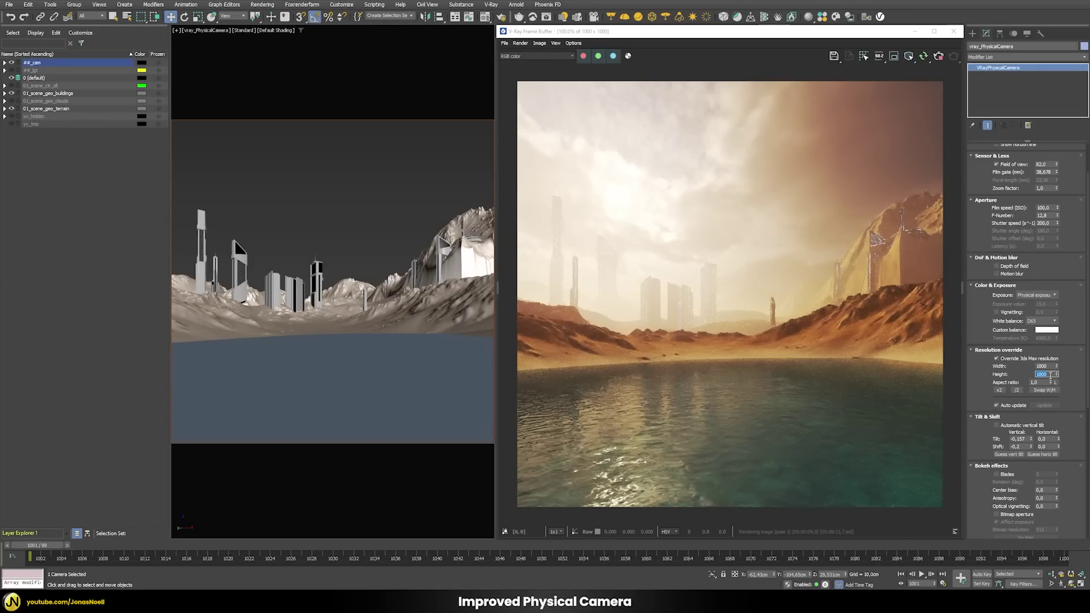
type("480")
key("Return")
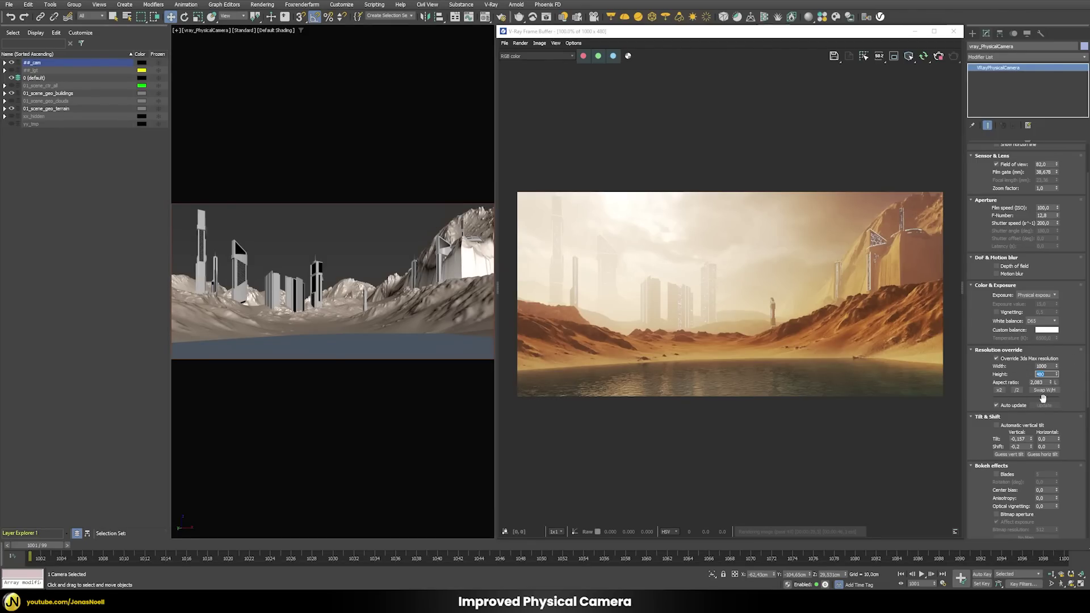
type("00")
key("Return")
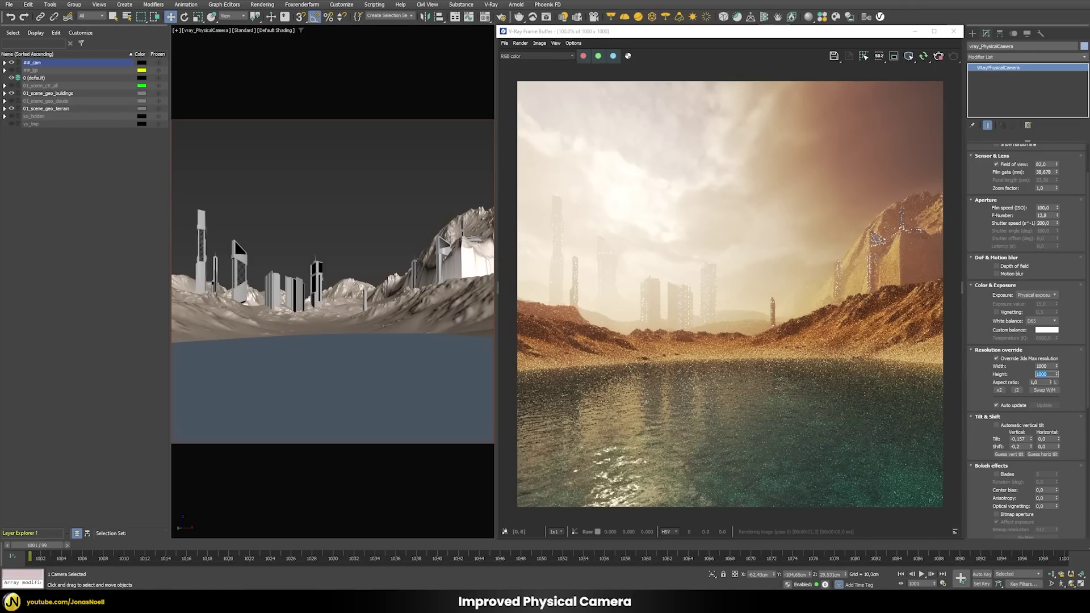
- Try the Custom grid, then show the Golden grid, spiral and triangle guides with Flip hor. left off
left_click_drag(1078, 494, 1079, 270)
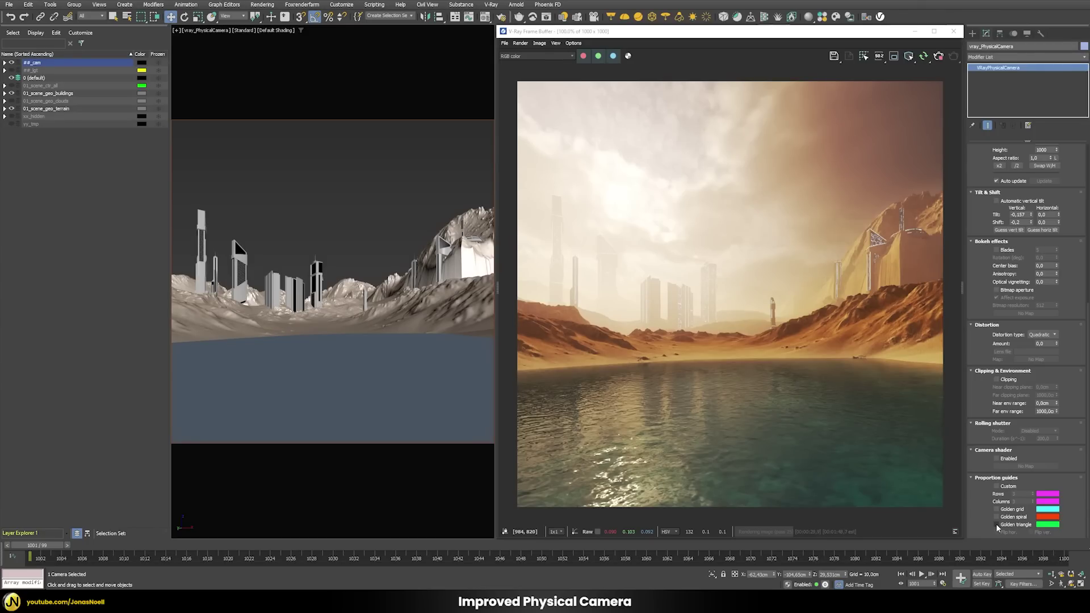
left_click(997, 487)
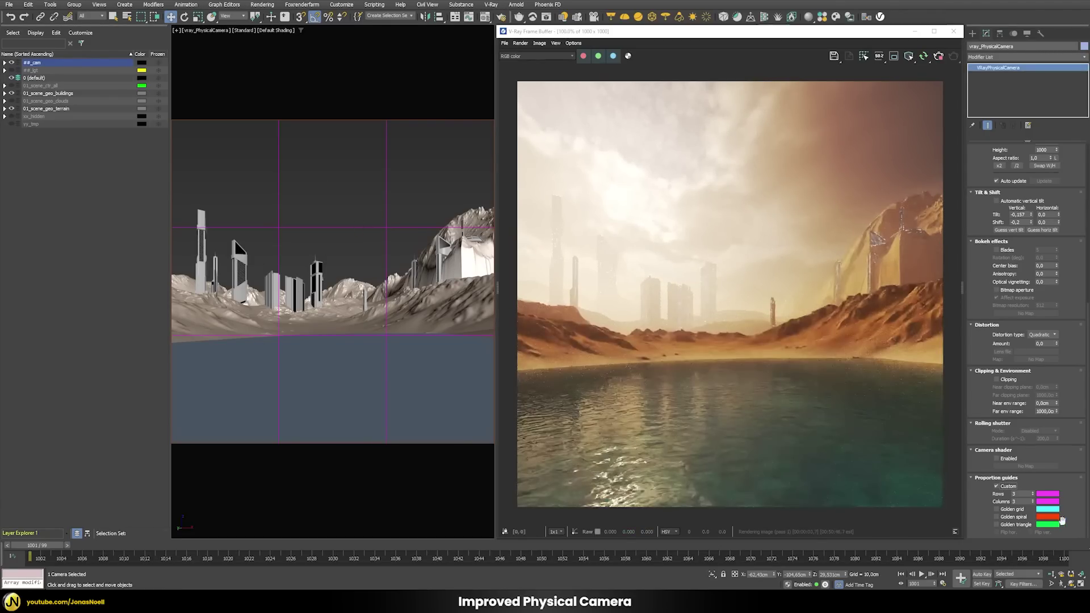
left_click(997, 486)
left_click(997, 509)
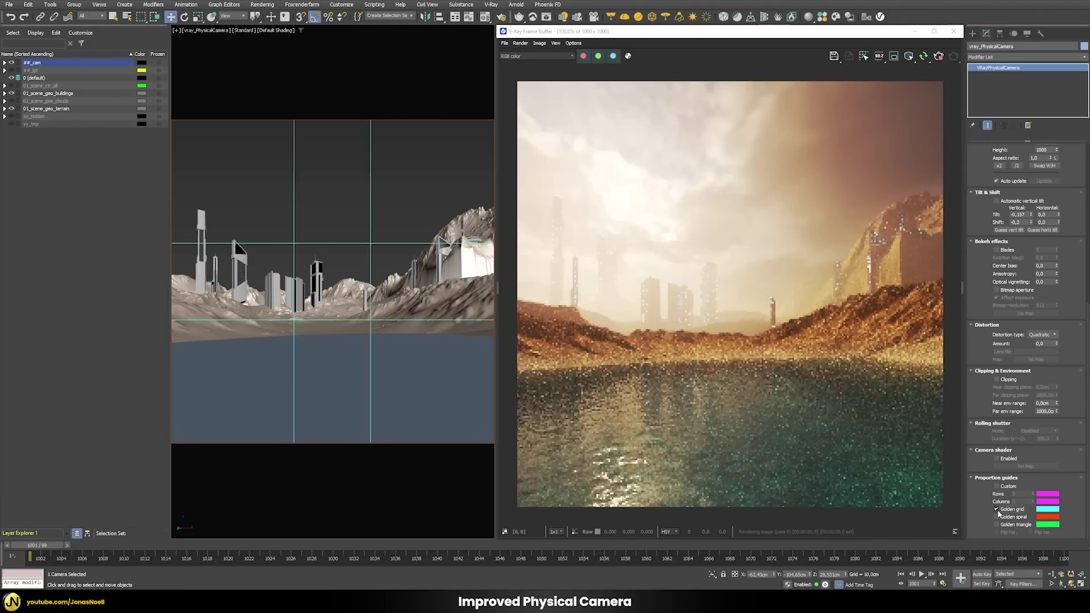
left_click(997, 516)
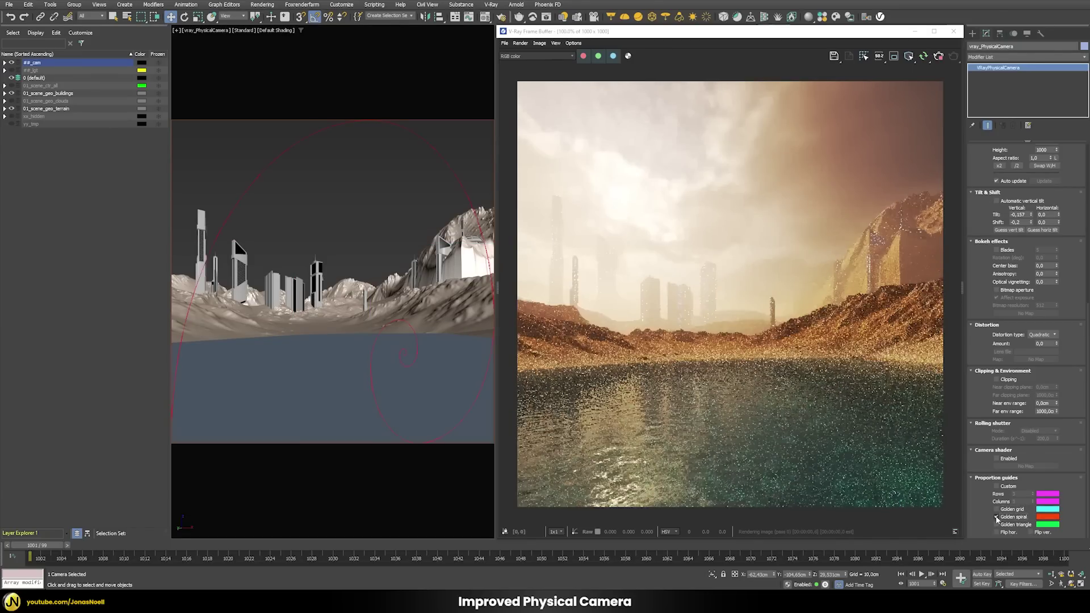
left_click(997, 517)
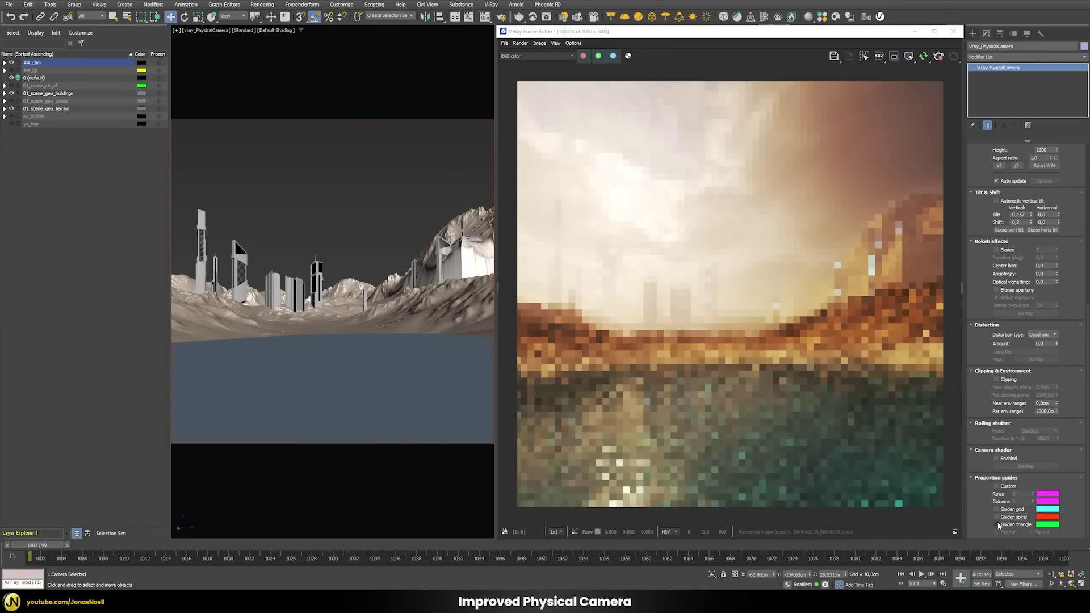
left_click(997, 525)
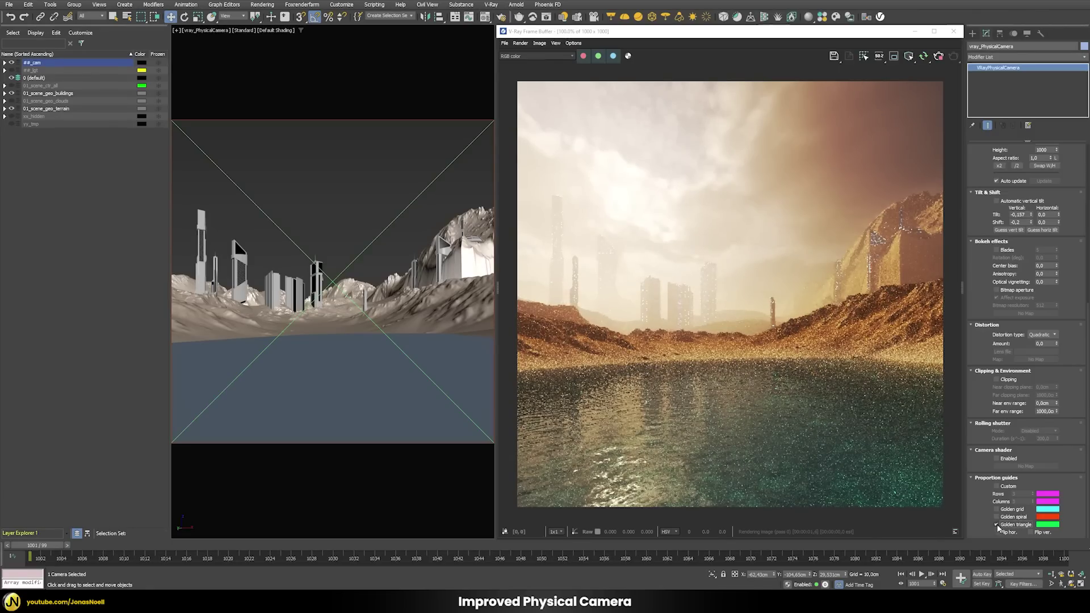
left_click(997, 517)
left_click(997, 510)
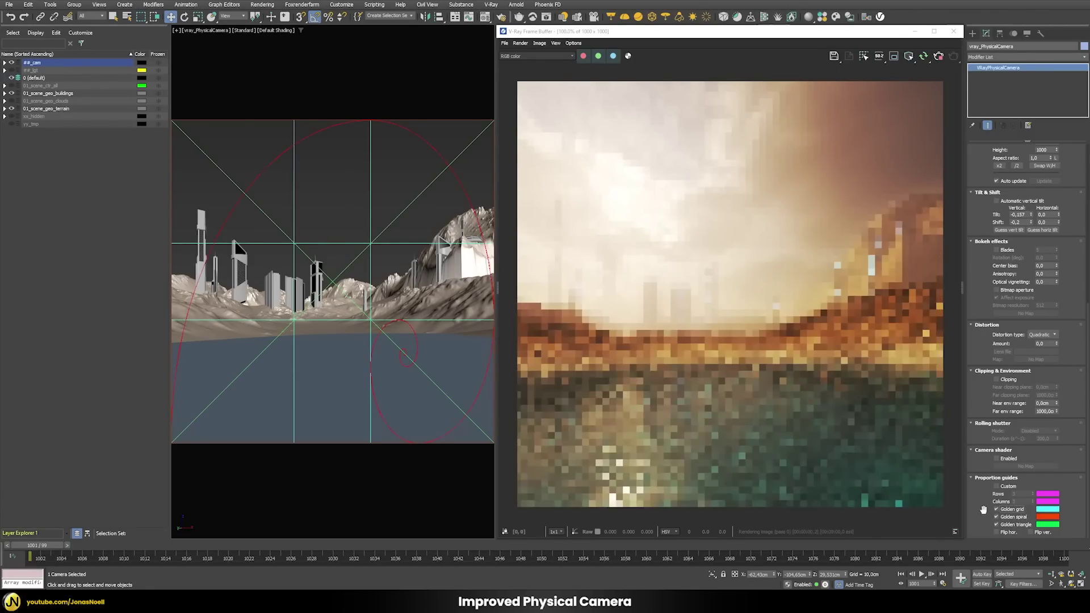
left_click(998, 533)
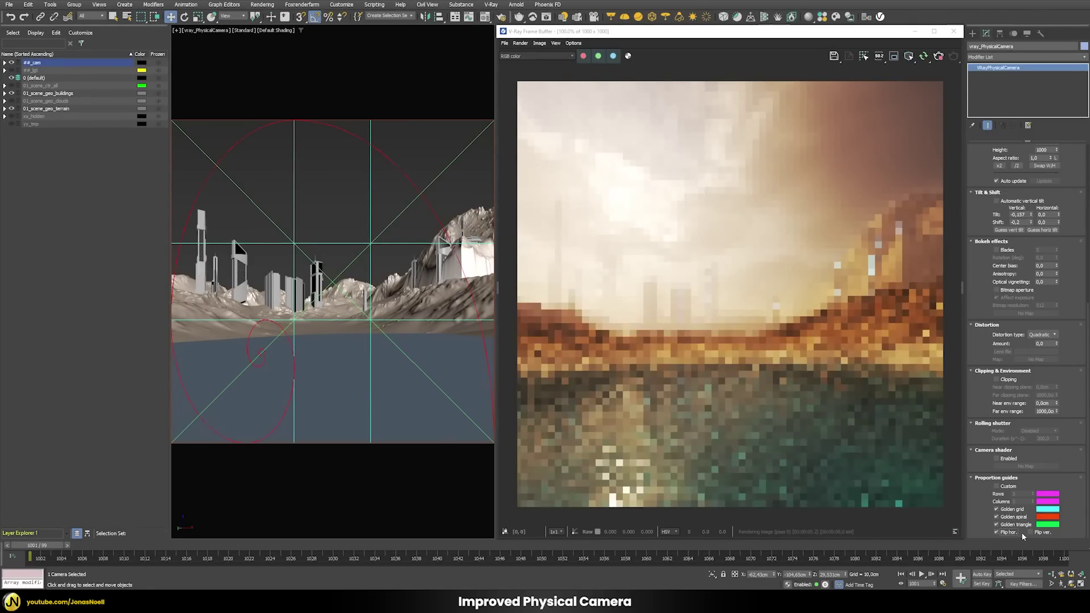
left_click(999, 533)
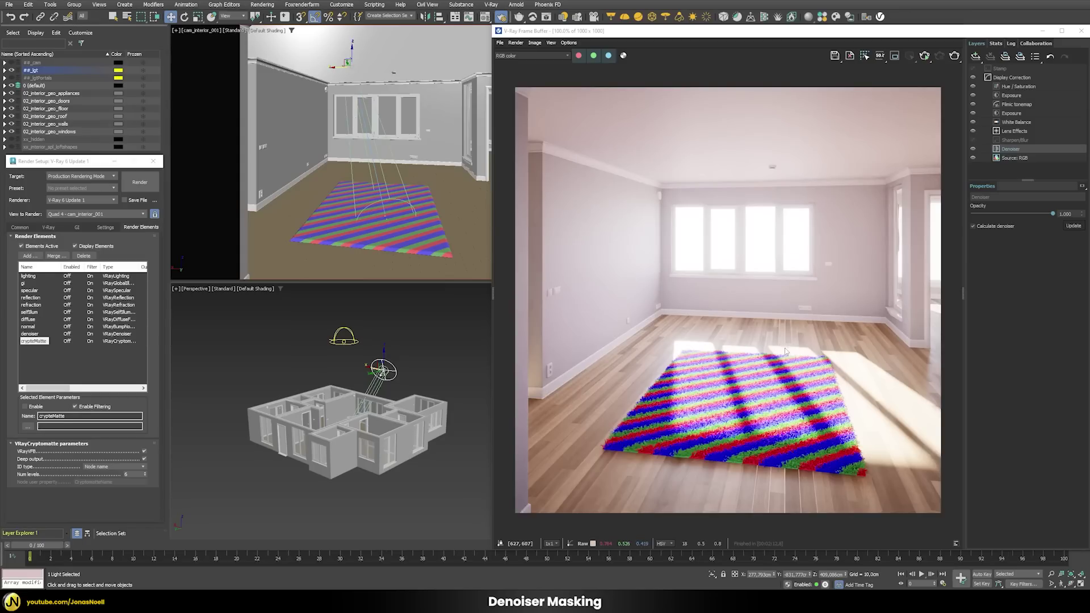
scroll(792, 353, "up", 6)
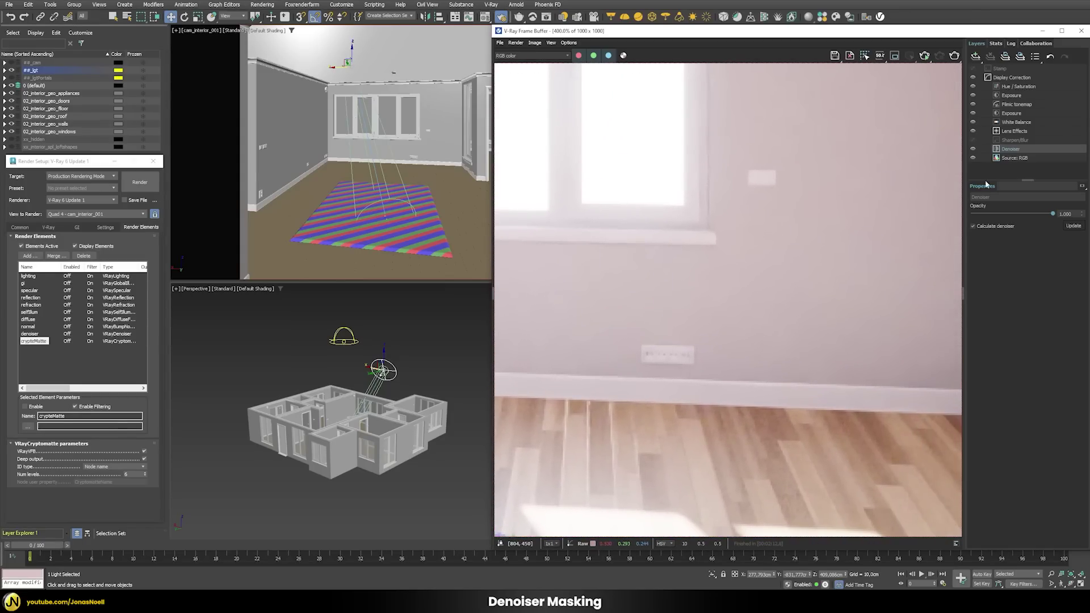
left_click(973, 149)
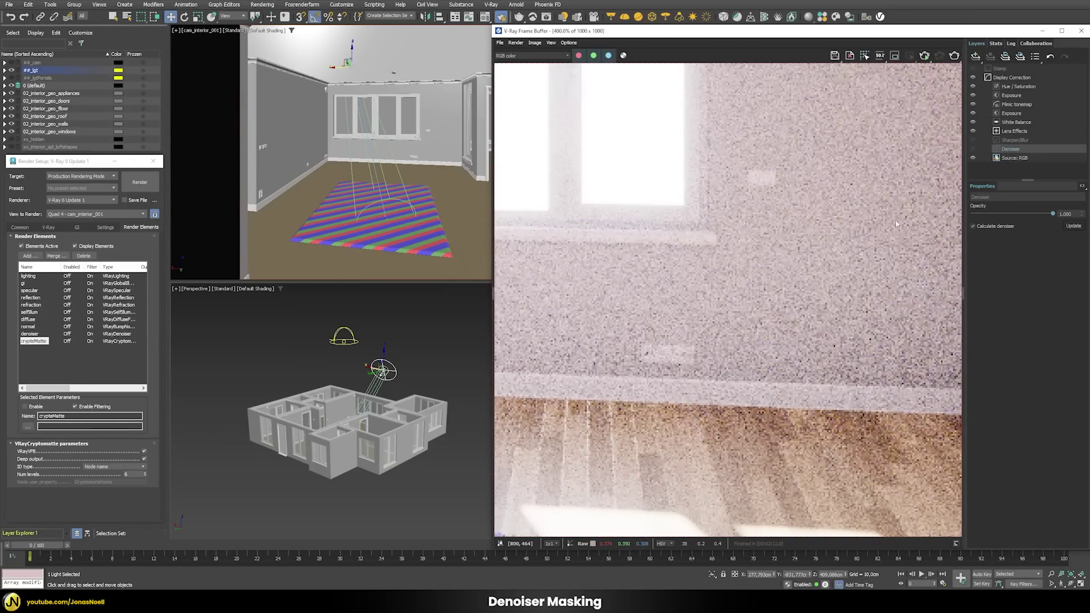
left_click(972, 149)
middle_click_drag(750, 409, 726, 227)
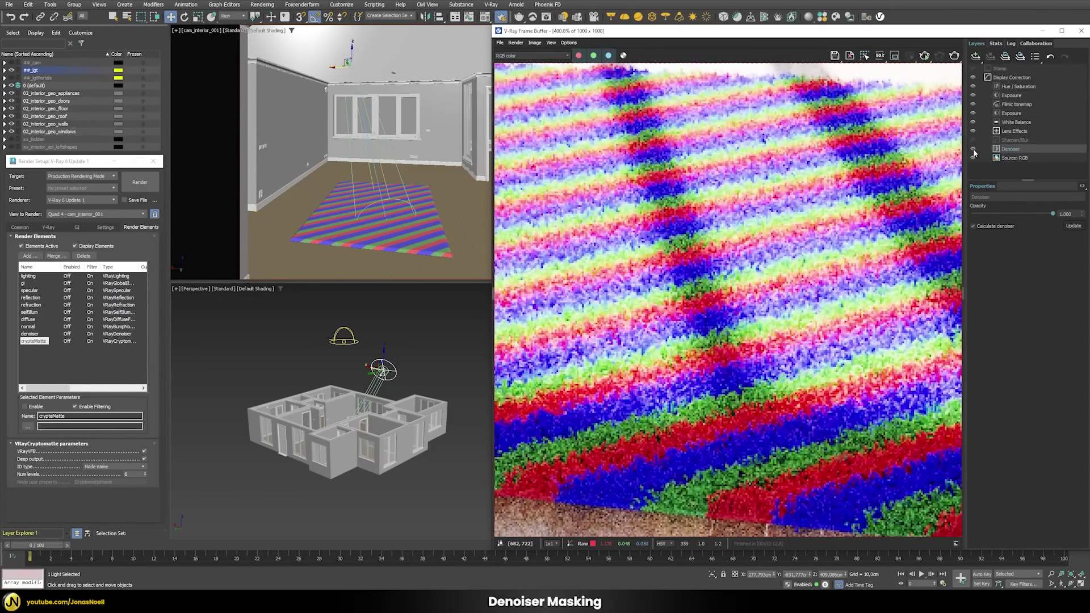
middle_click_drag(801, 528, 803, 422)
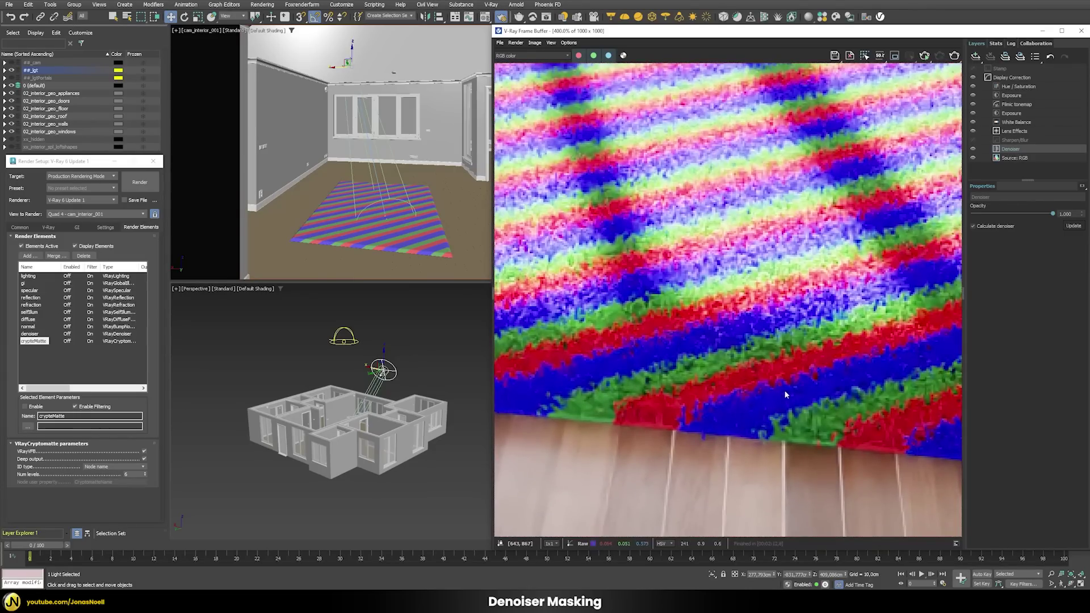
left_click(973, 149)
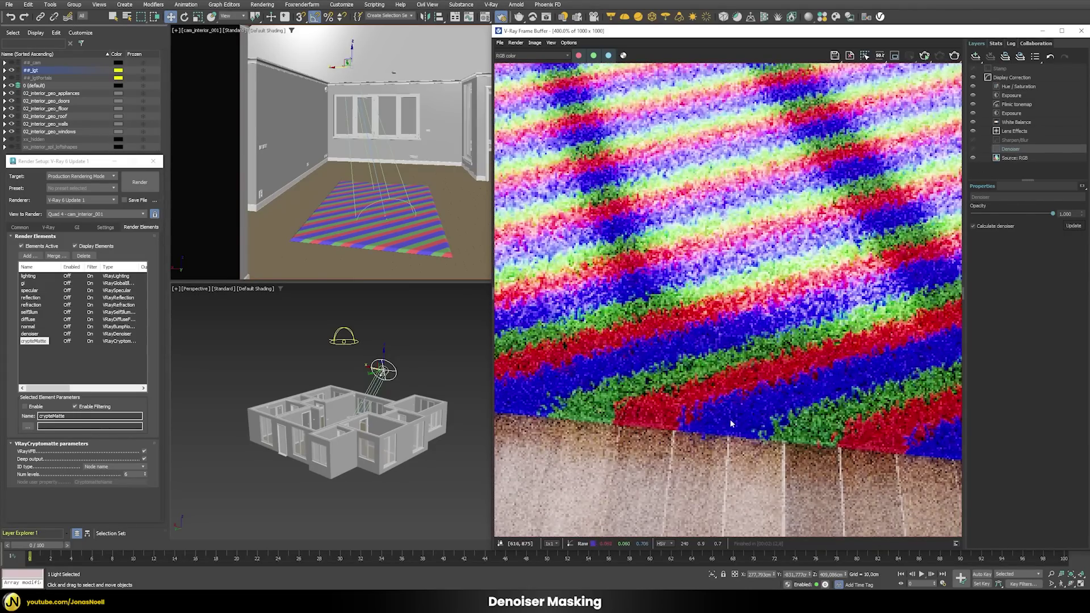
left_click(973, 149)
scroll(846, 219, "down", 4)
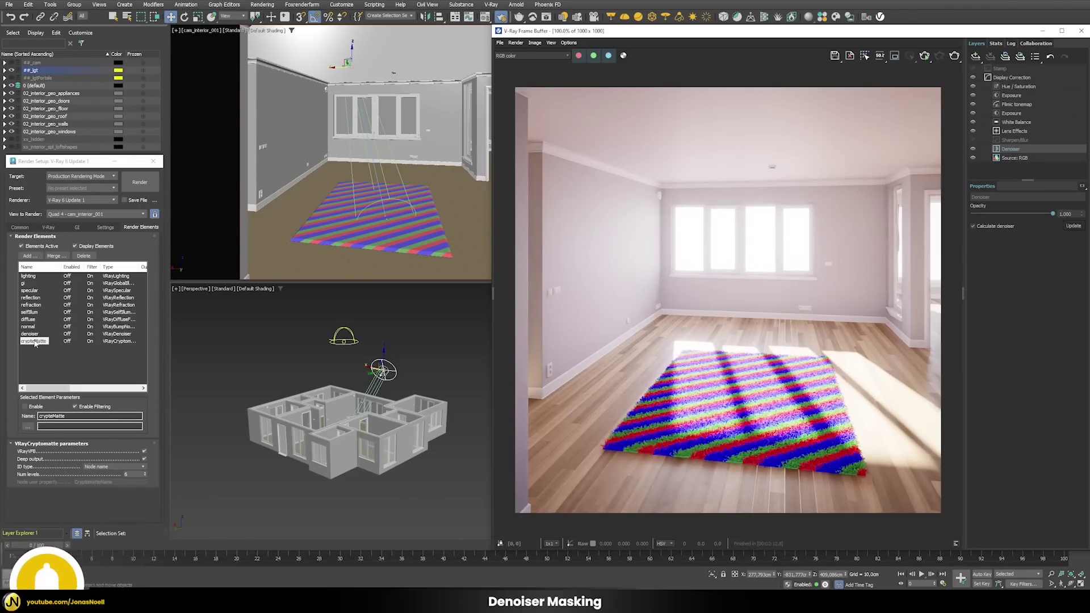
- Add an inverted Cryptomatte mask of the rug to the Denoiser layer, then hide the mask preview
right_click(1012, 153)
mouse_move(1030, 208)
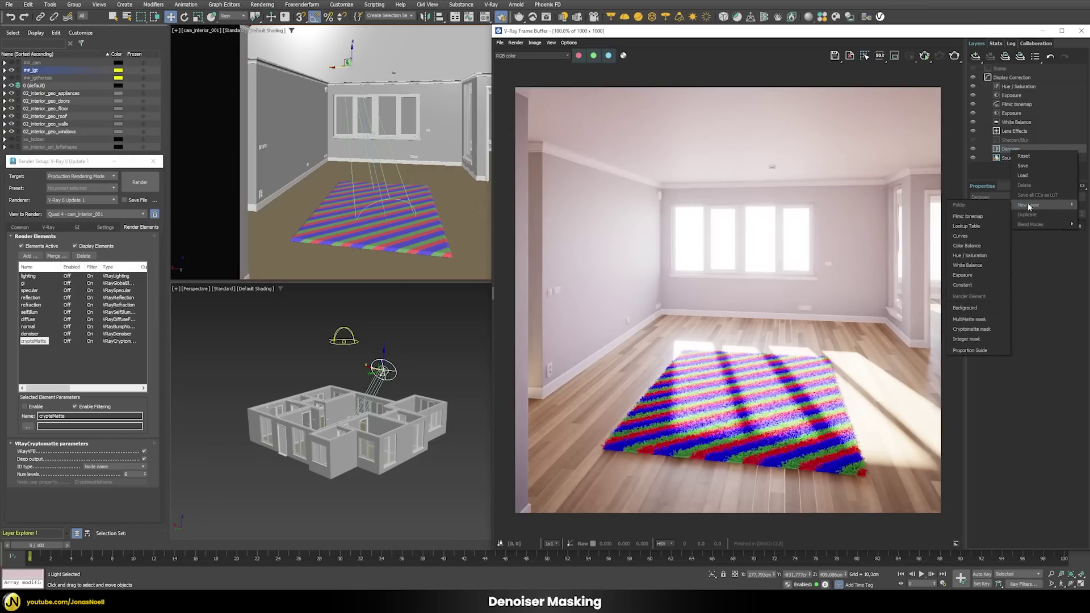
left_click(972, 329)
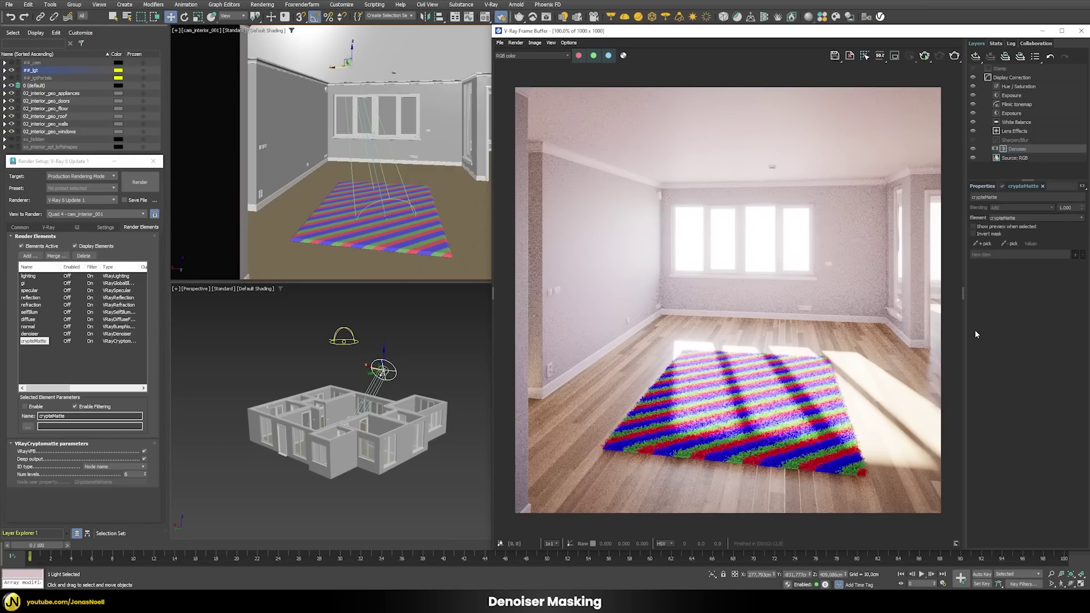
left_click(985, 244)
left_click(770, 394)
left_click(771, 396)
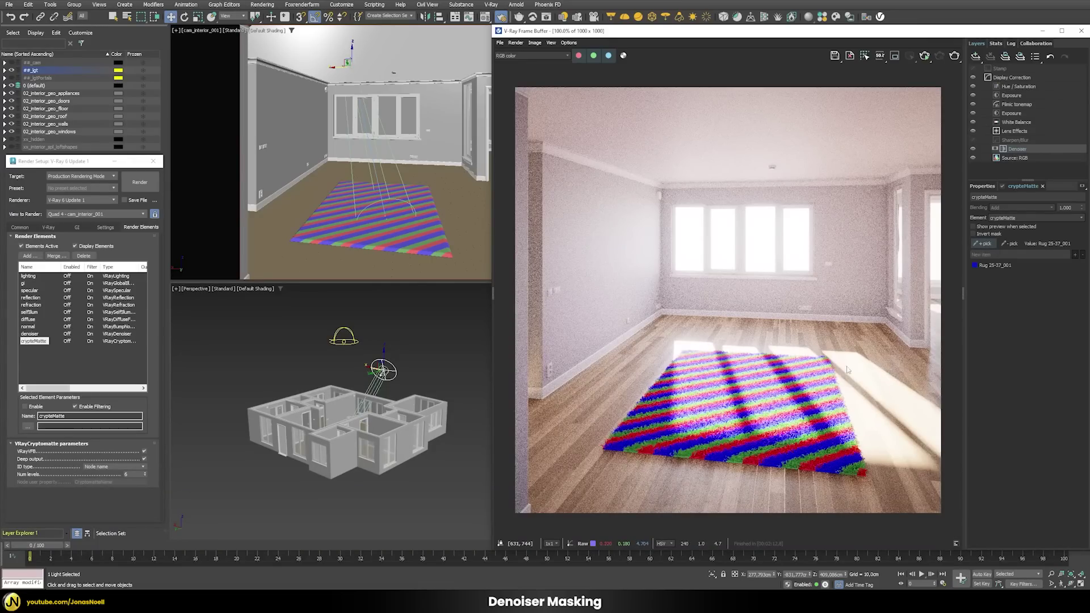
left_click(982, 227)
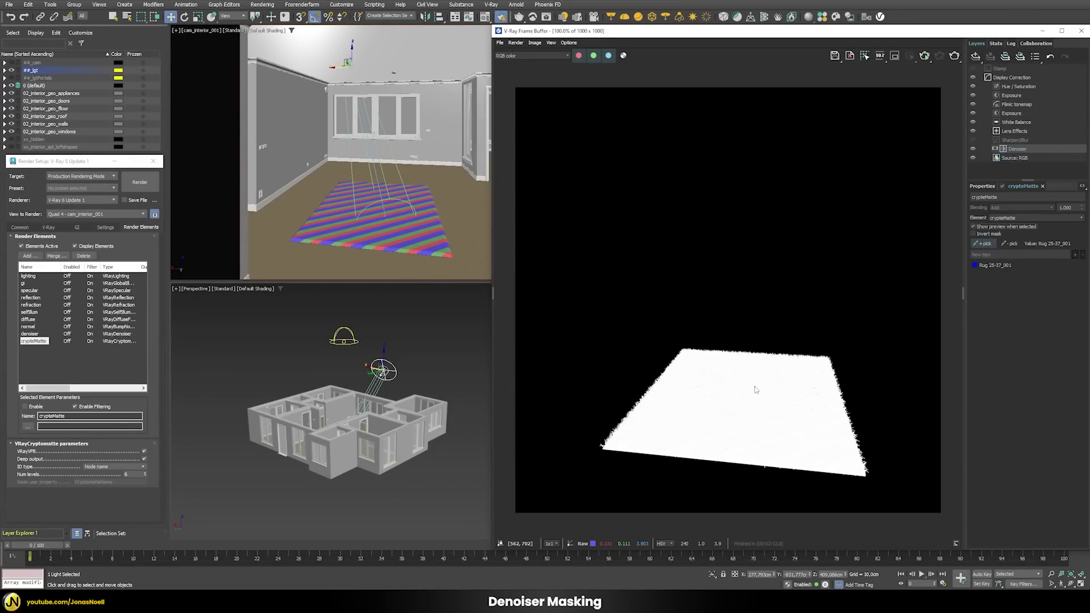
left_click(981, 234)
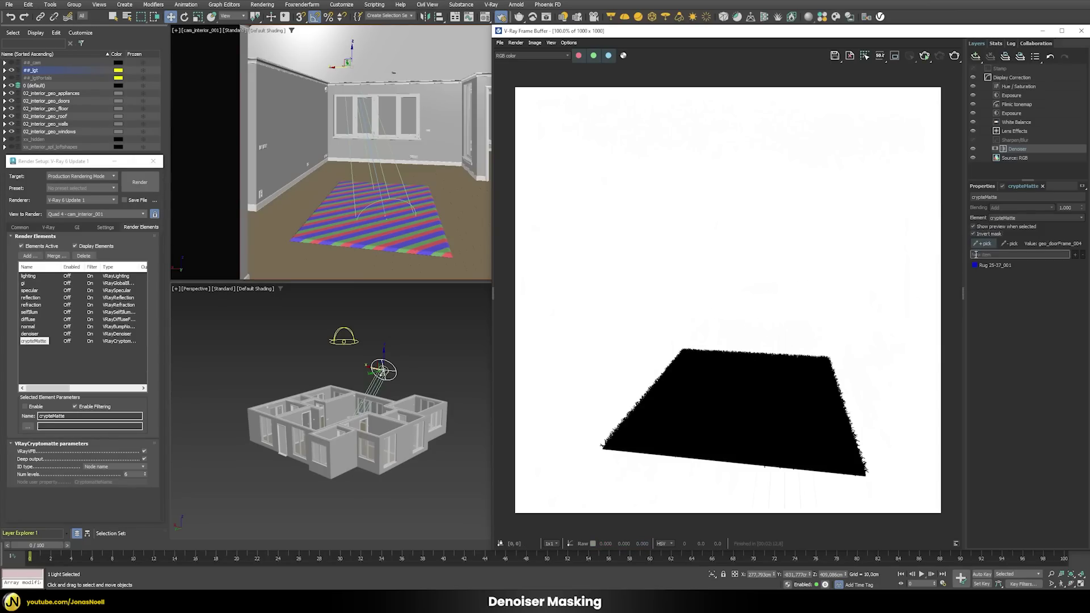
left_click(973, 227)
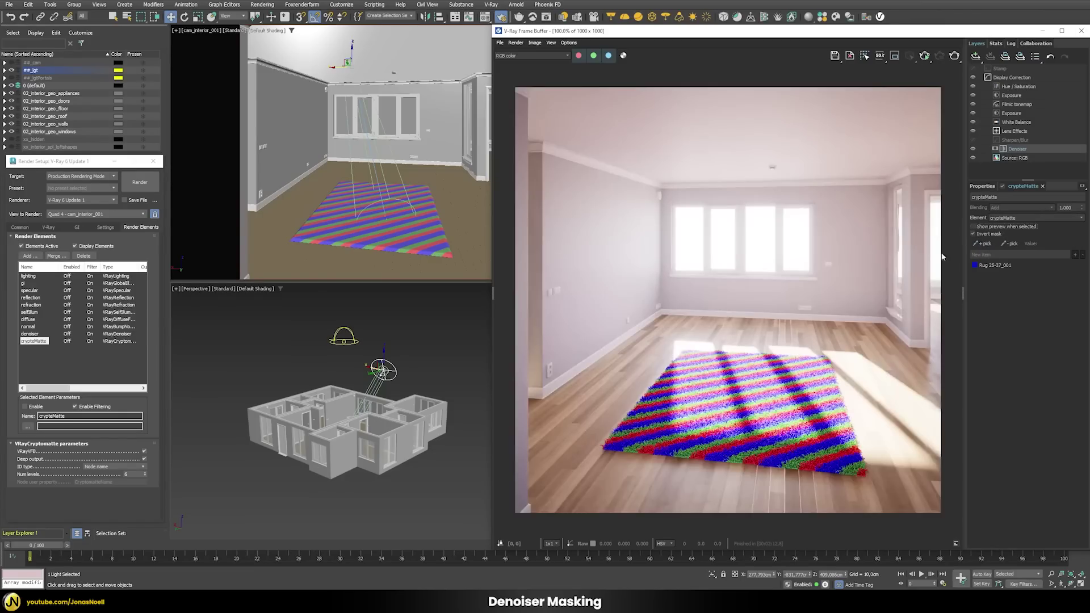
- Zoom in on the rug edge and toggle the Denoiser layer repeatedly to compare floor and rug
scroll(831, 398, "up", 4)
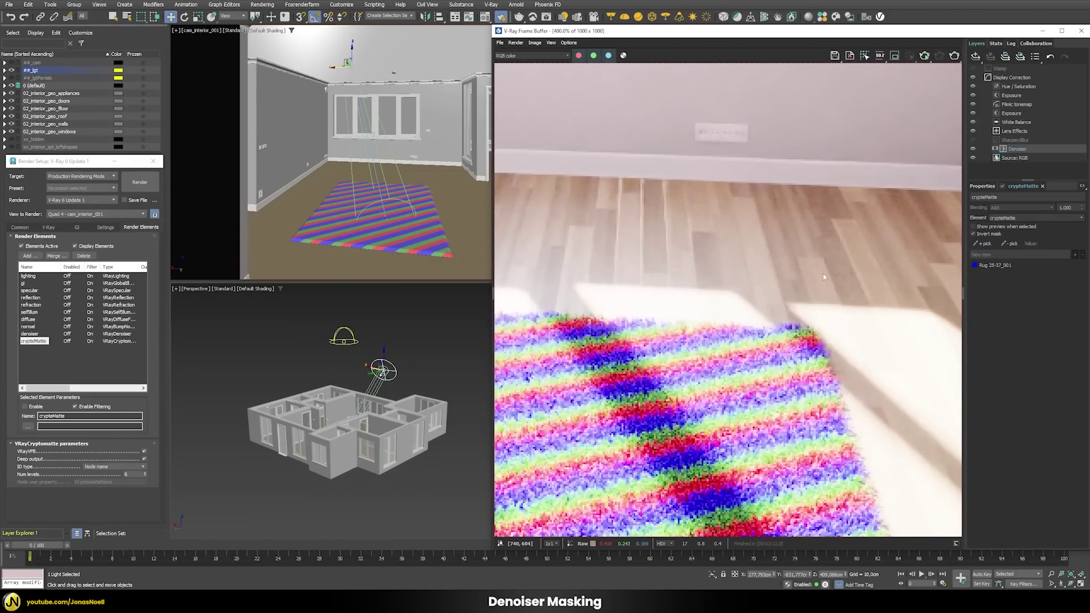
left_click(972, 148)
left_click(972, 149)
middle_click_drag(817, 528, 784, 233)
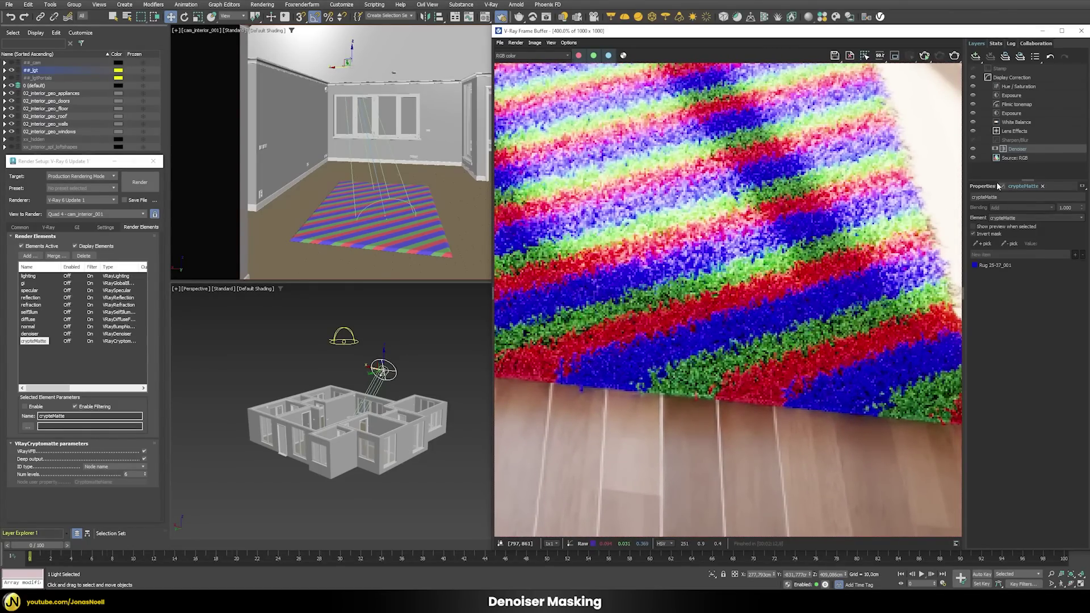
left_click(973, 149)
left_click(973, 149)
left_click(972, 148)
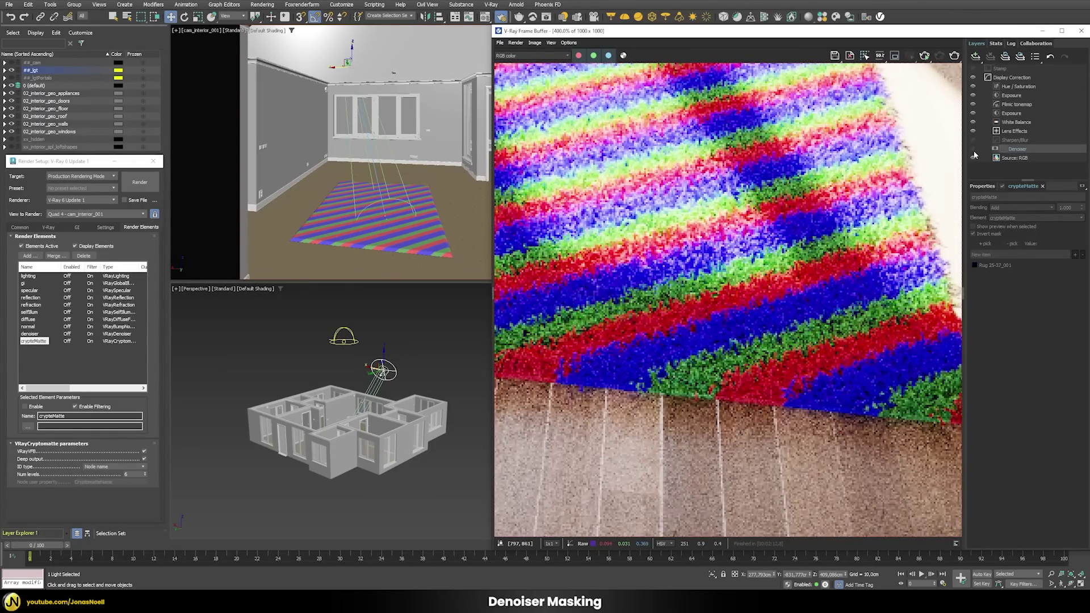
left_click(973, 150)
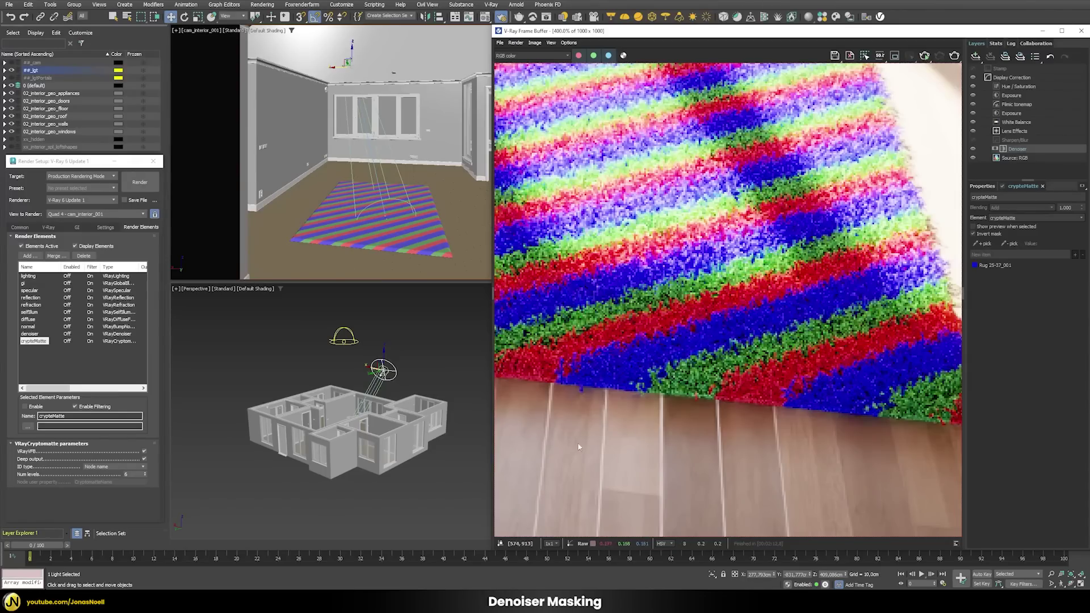
scroll(614, 434, "down", 5)
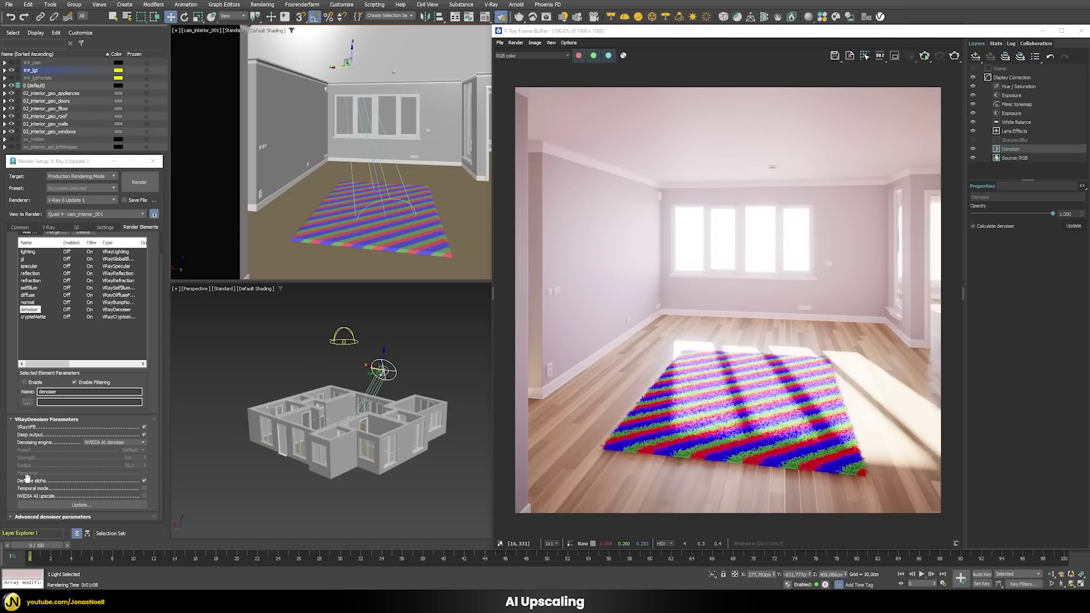
- Update the denoiser, enable NVIDIA AI upscale, and render the room again
left_click(82, 505)
left_click(144, 497)
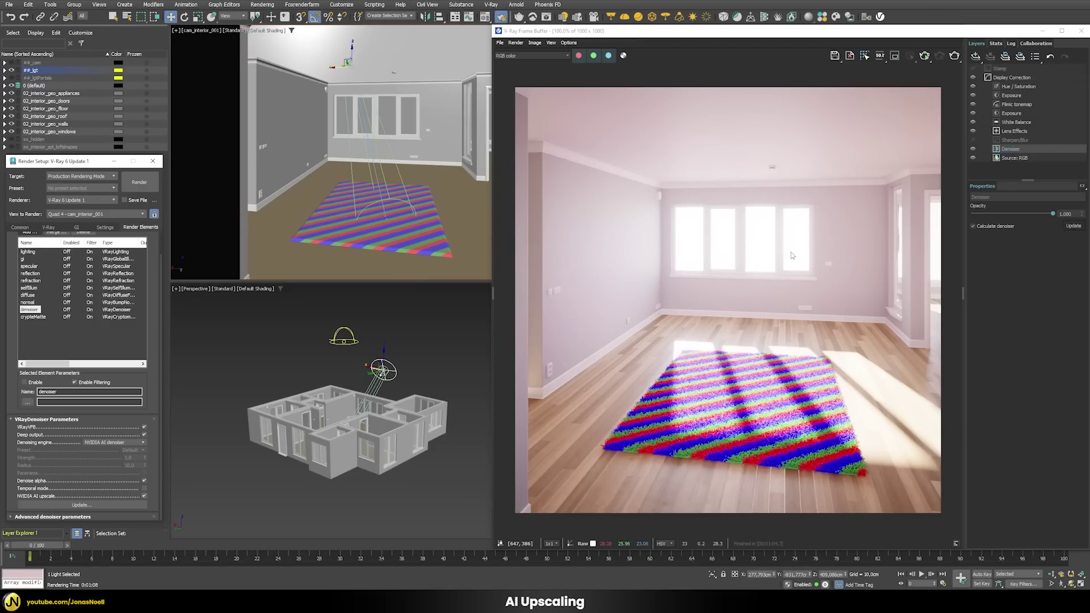
left_click(135, 184)
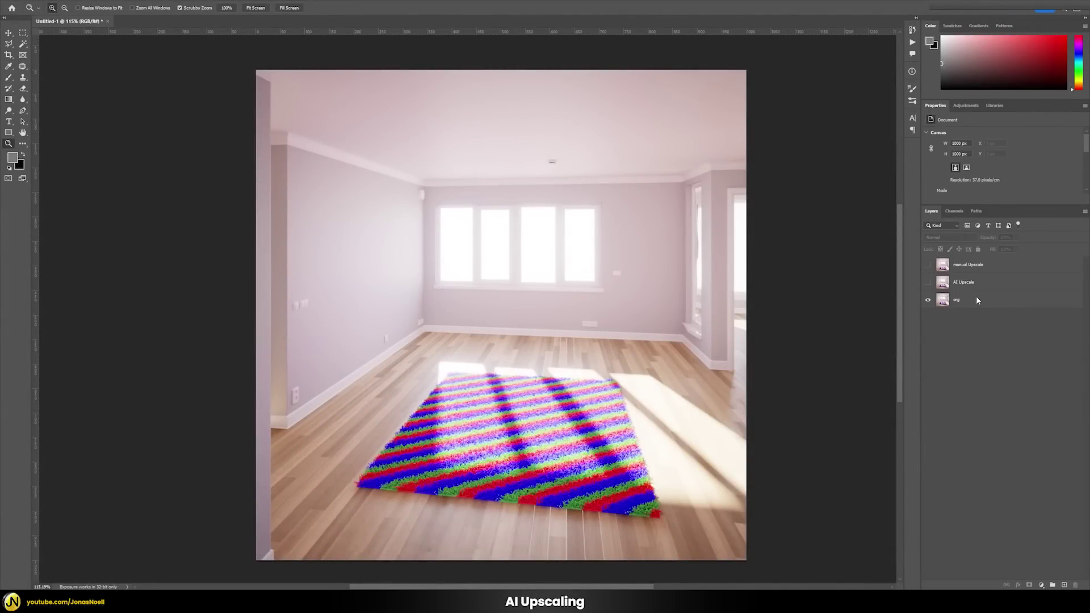
- Zoom in on the left wall and window, toggling the AI Upscale layer against the original
left_click_drag(286, 384, 453, 384)
left_click_drag(386, 227, 384, 285)
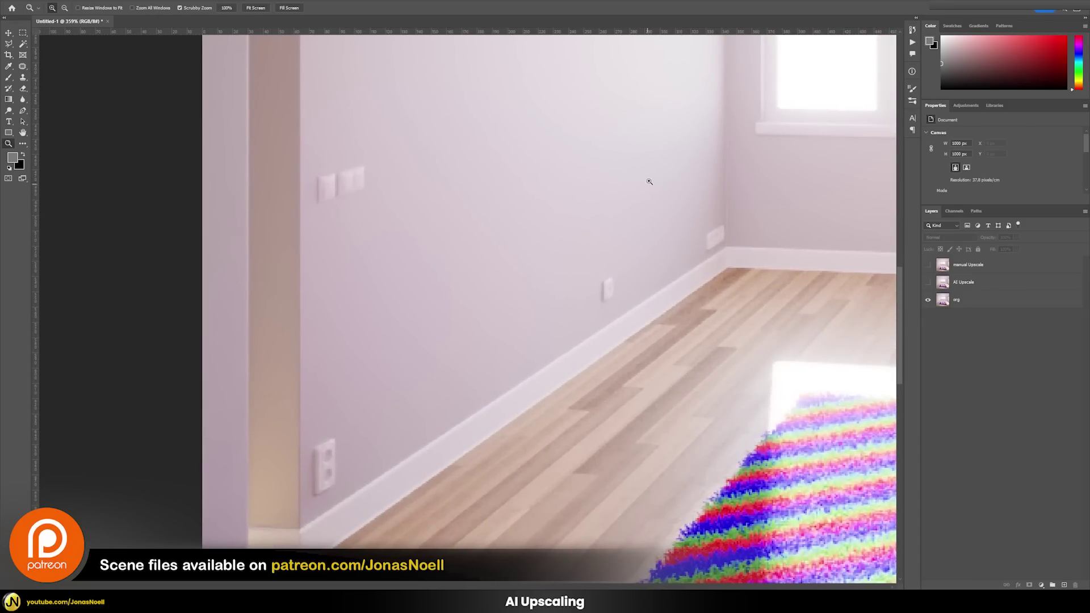
mouse_move(650, 182)
left_mouse_down()
mouse_move(582, 269)
mouse_move(655, 216)
mouse_move(665, 178)
left_mouse_up()
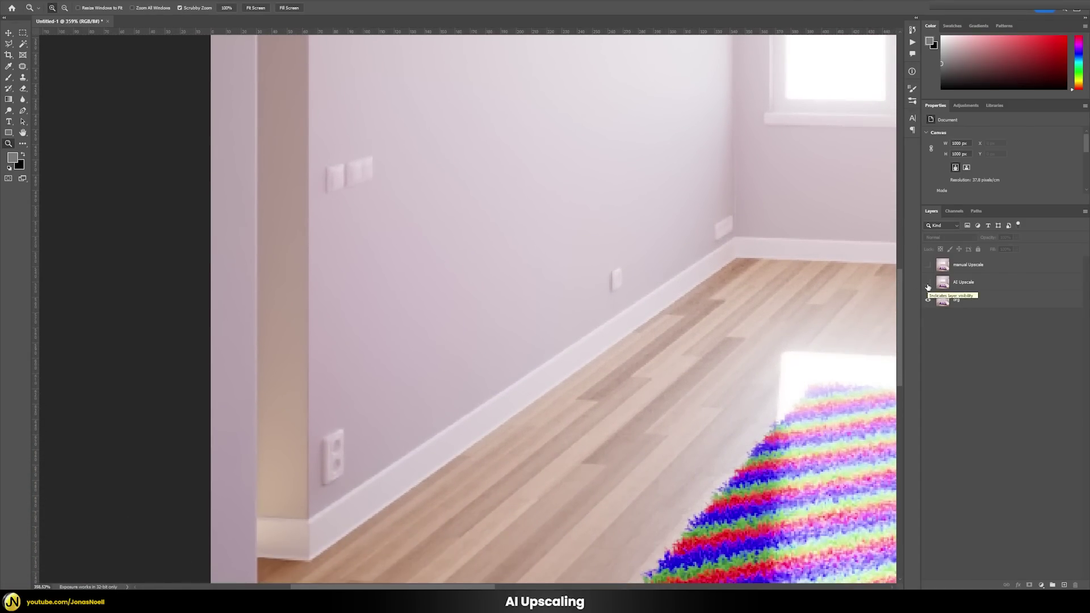
left_click(929, 282)
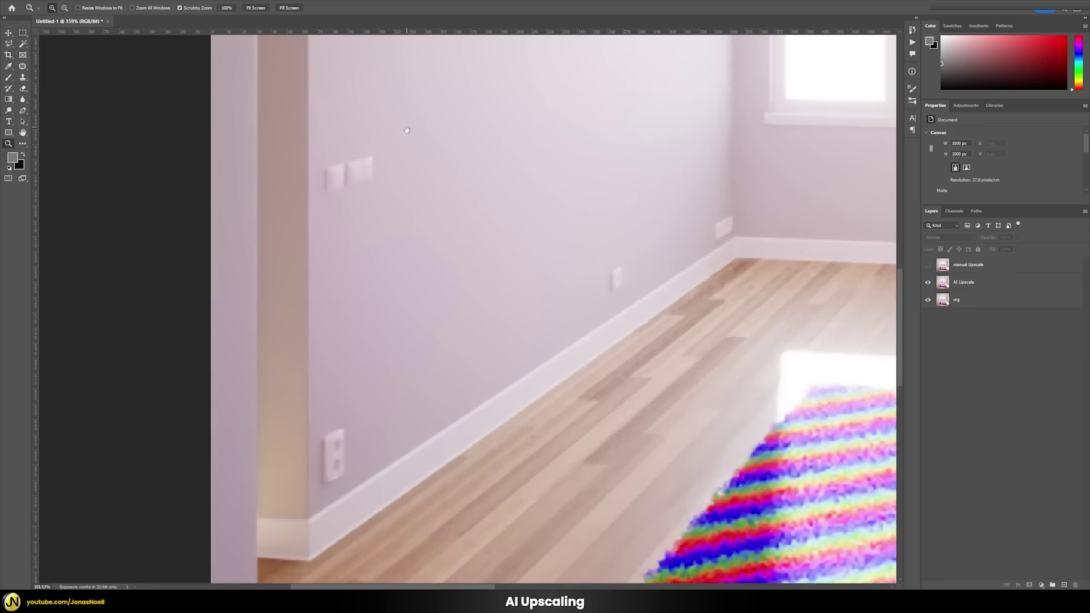
scroll(436, 221, "left", 1)
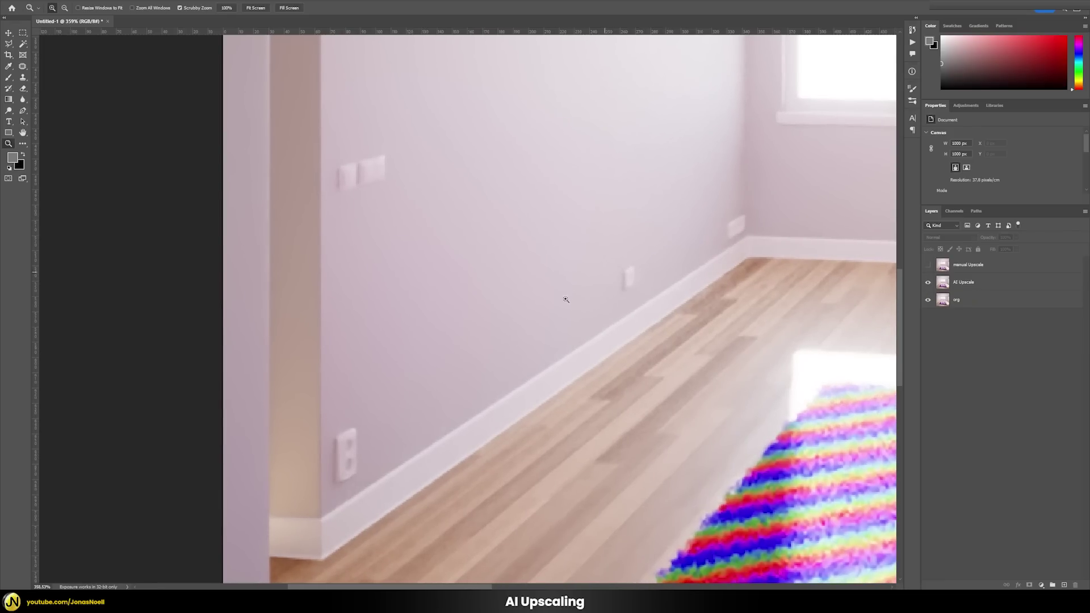
left_click_drag(565, 297, 548, 246)
scroll(588, 260, "up", 3, "alt")
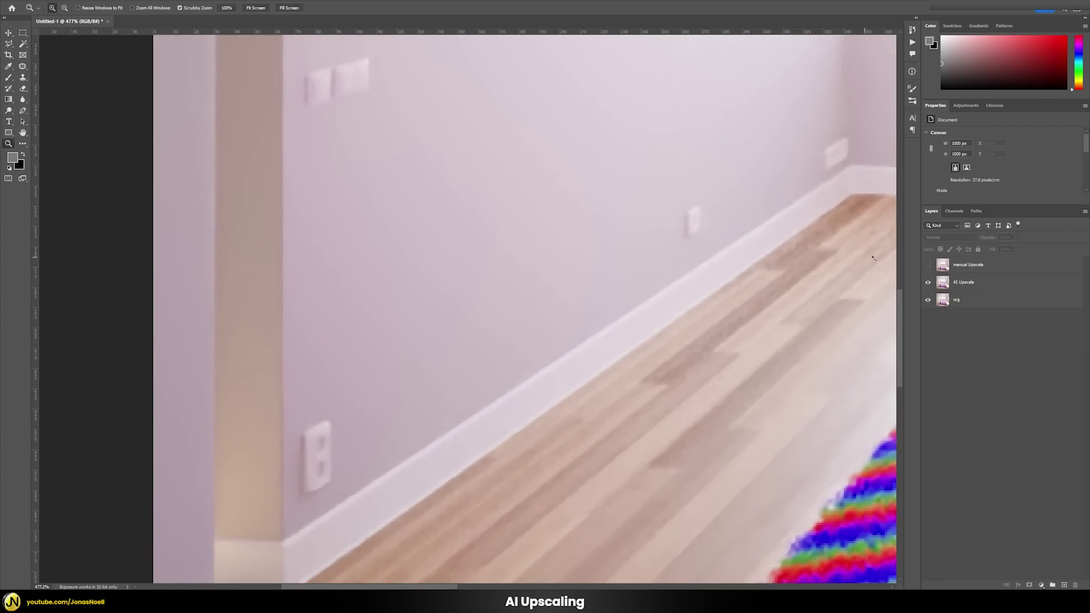
left_click(928, 283)
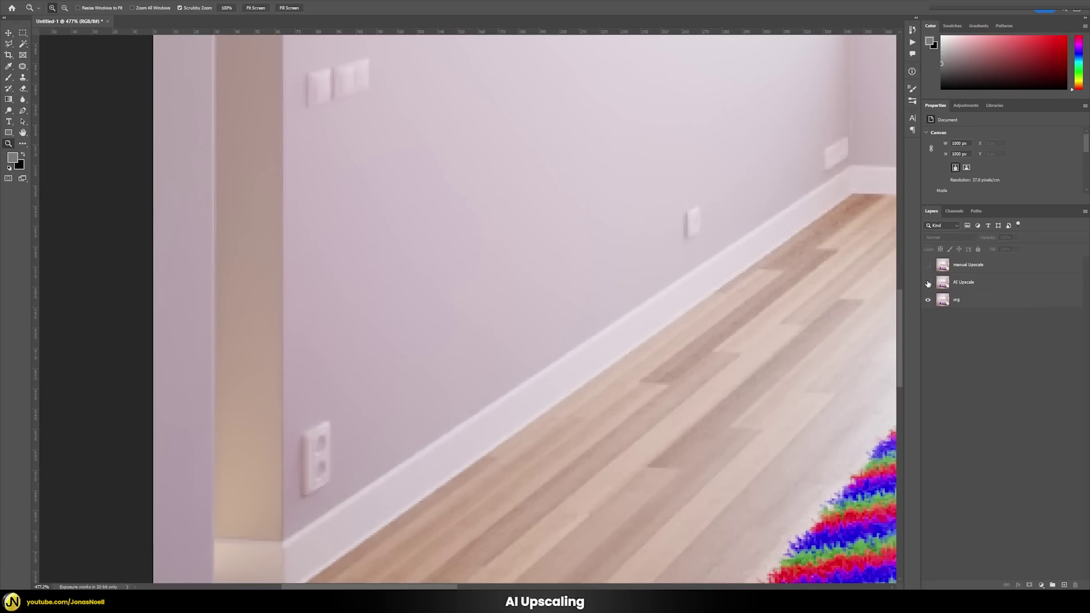
left_click(927, 282)
left_click(927, 282)
left_click(928, 283)
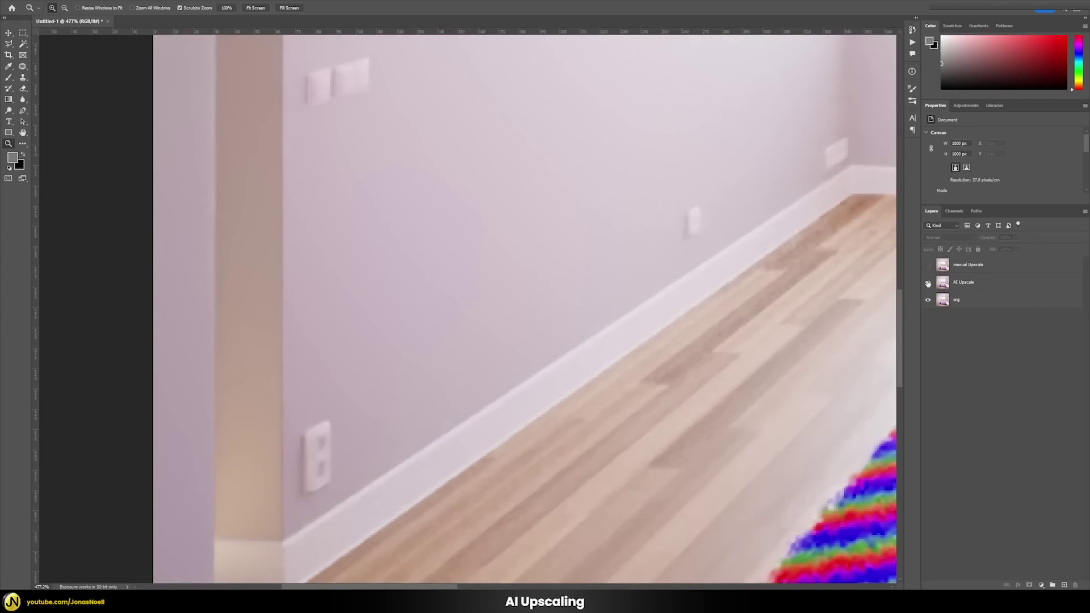
left_click(928, 283)
- Compare the rug fibres with AI Upscale on and off, ending with it hidden and zoomed out
left_click(800, 337, "alt")
scroll(801, 337, "down", 3, "alt")
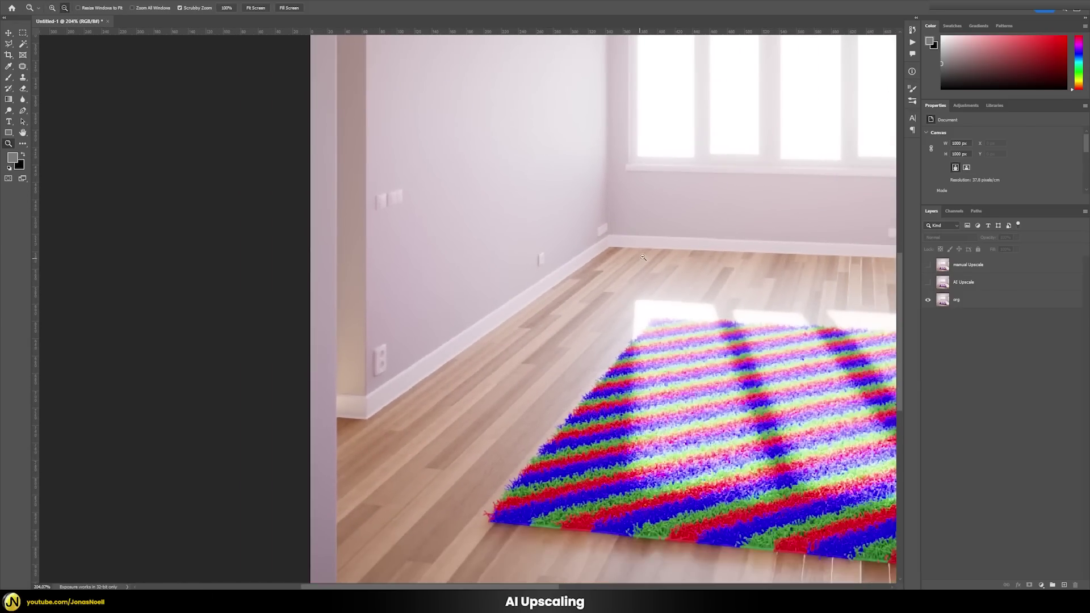
left_click_drag(653, 301, 579, 302)
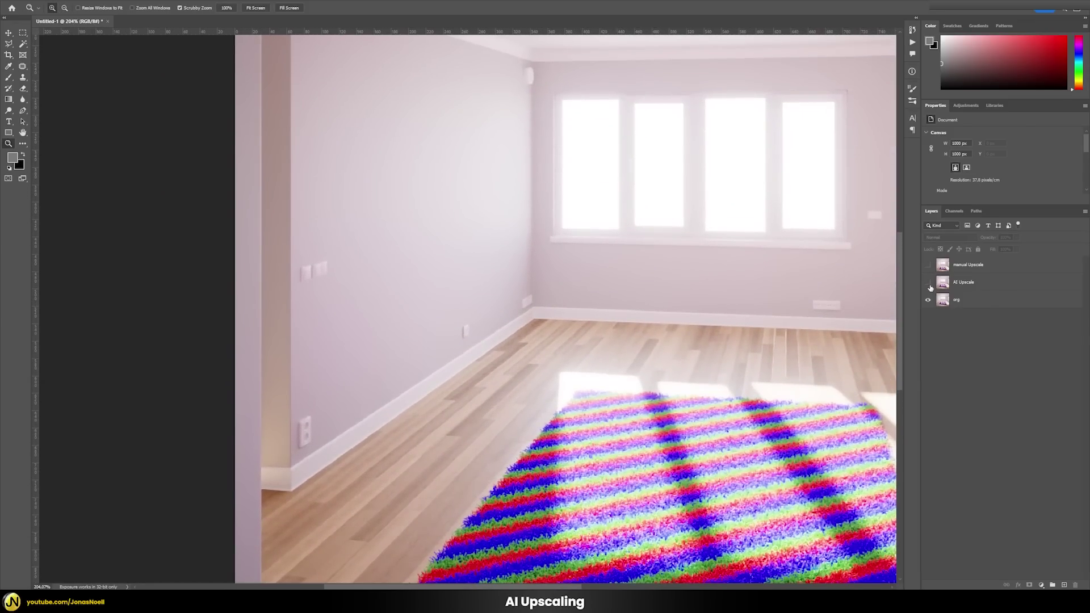
left_click(928, 282)
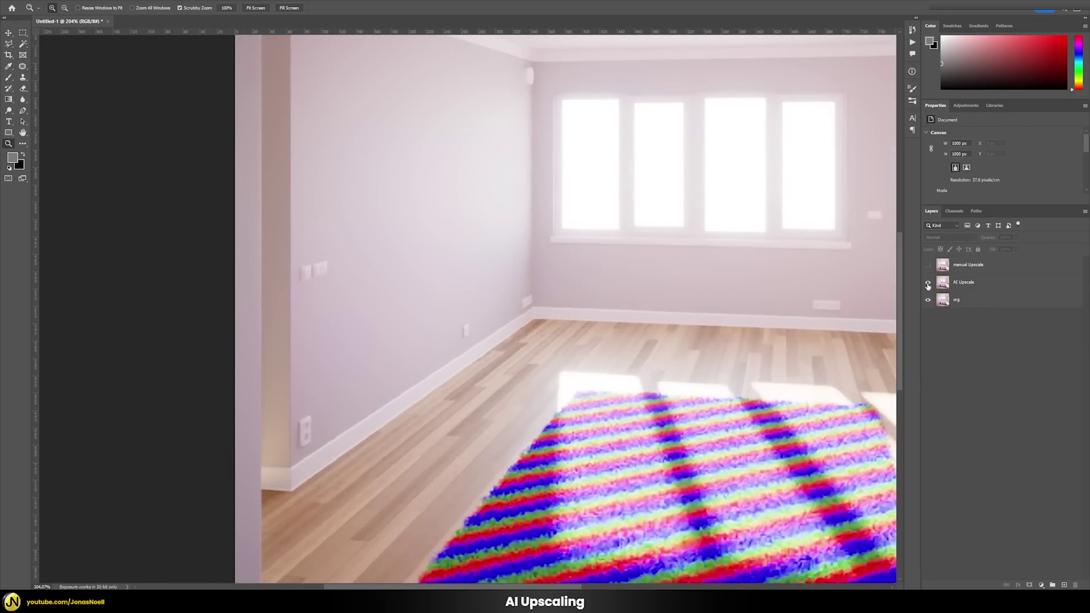
left_click(928, 283)
scroll(599, 367, "up", 3, "alt")
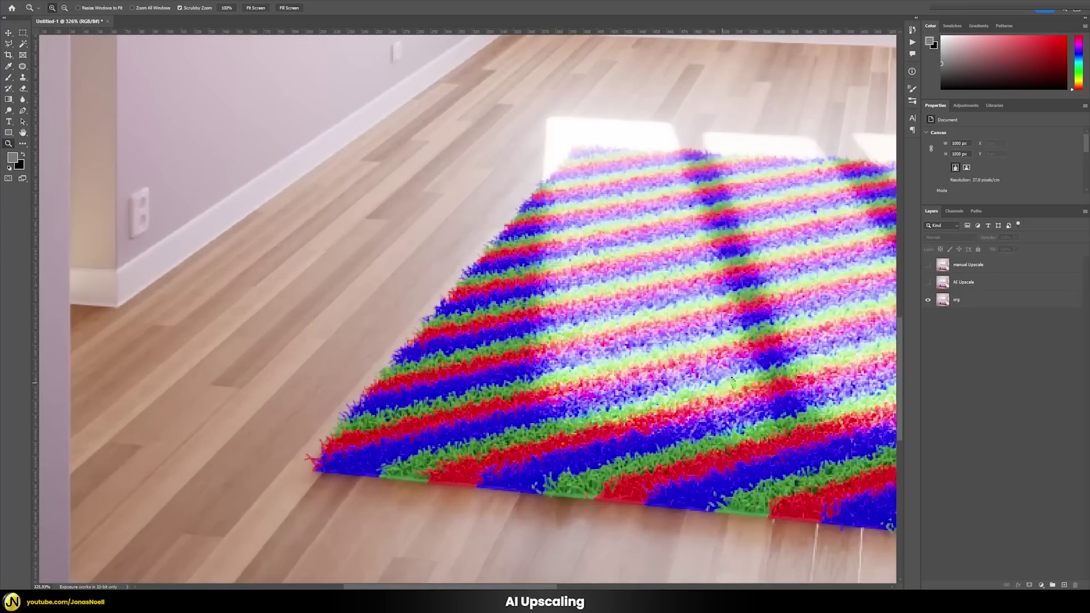
scroll(599, 367, "up", 2, "alt")
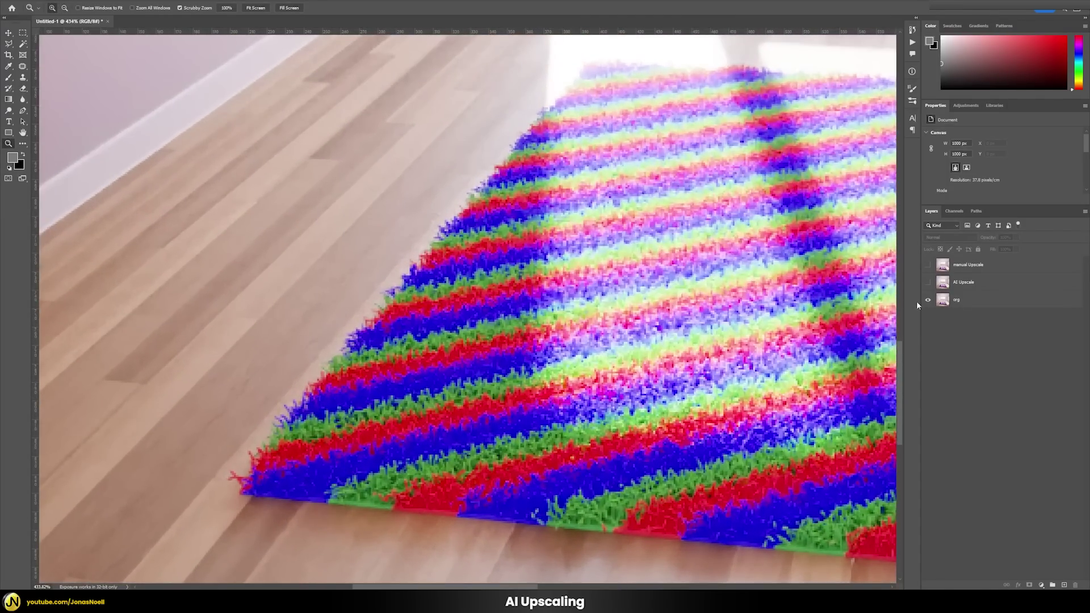
left_click(928, 283)
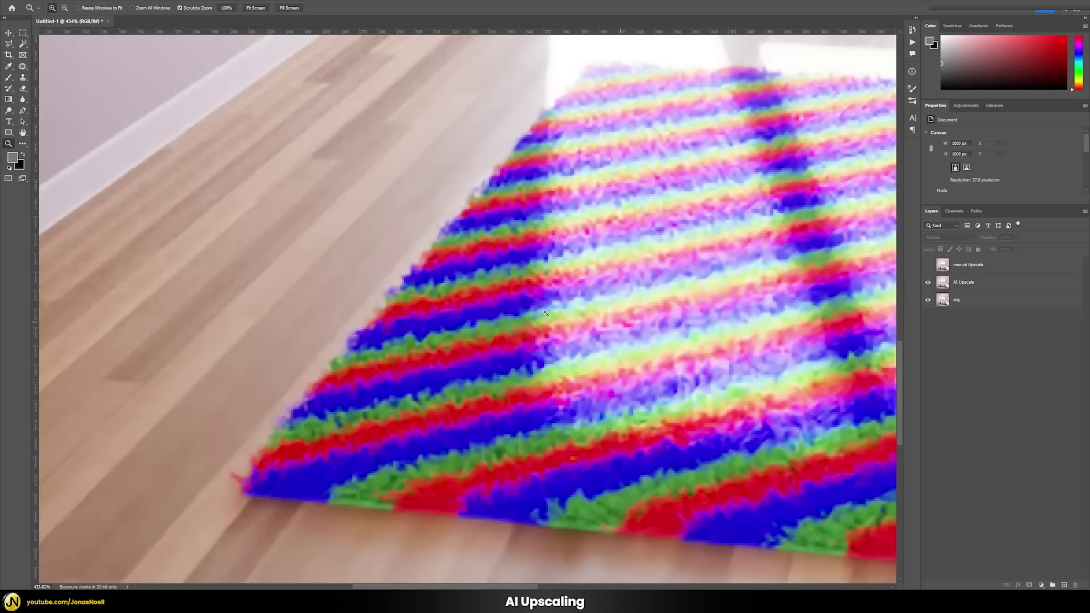
left_click(928, 283)
left_click(929, 284)
left_click(929, 284)
scroll(627, 327, "down", 8, "alt")
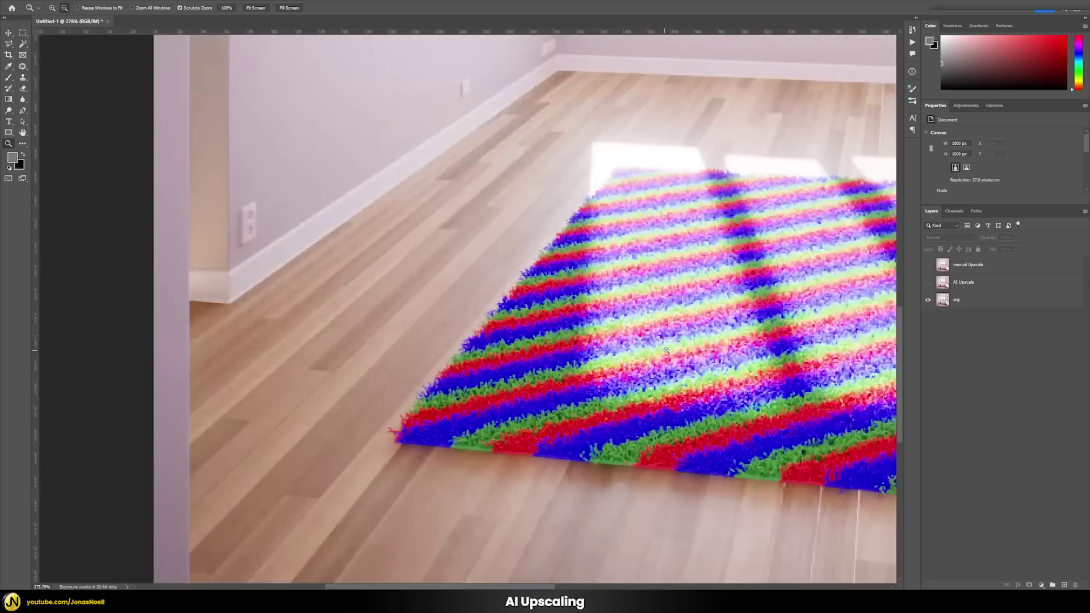
scroll(627, 326, "down", 4, "alt")
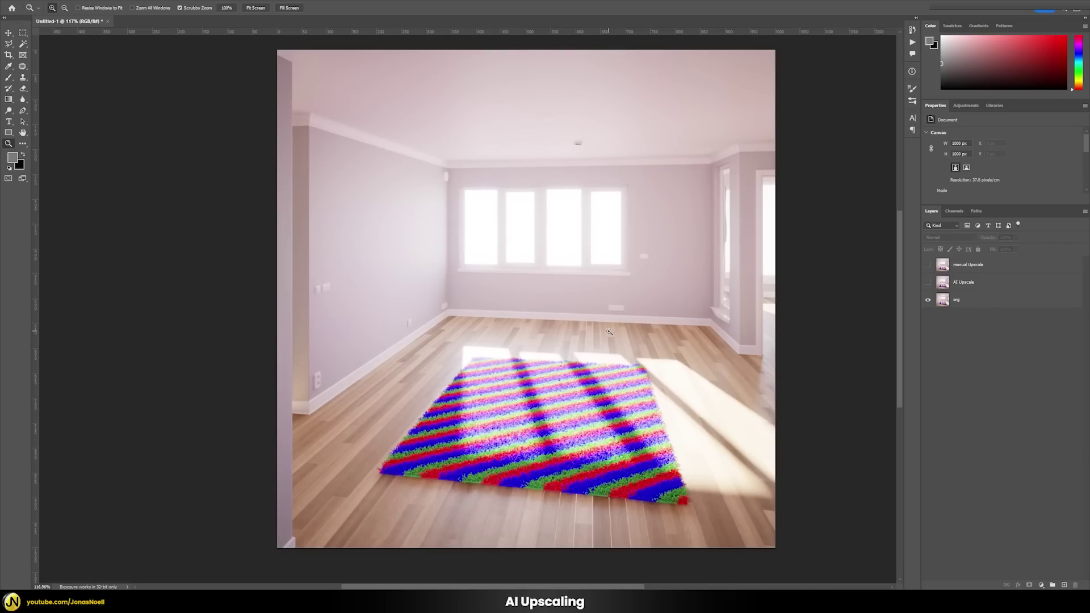
- Show the AI Upscale layer, then toggle the manual Upscale layer several times, leaving it visible
left_click(928, 283)
scroll(474, 267, "up", 20, "alt")
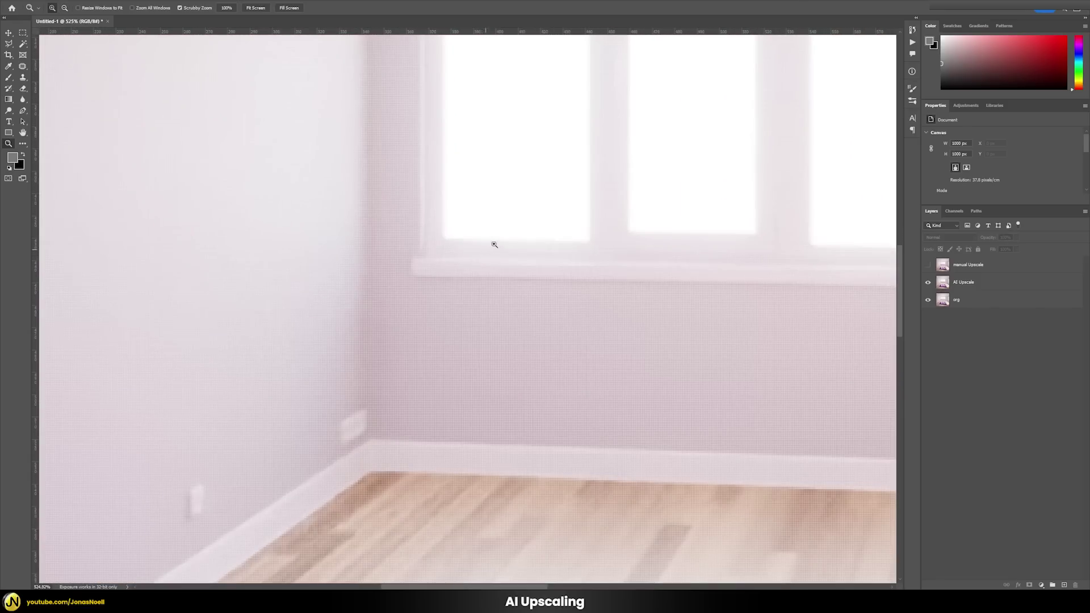
scroll(494, 245, "down", 2, "alt")
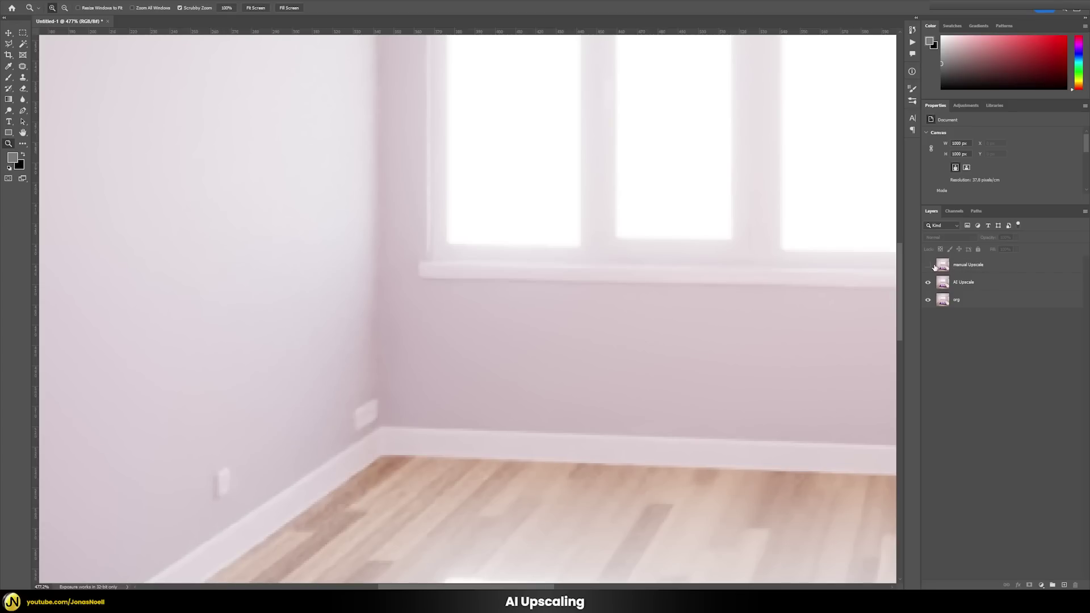
left_click(928, 266)
left_click(929, 266)
left_click(929, 266)
left_click(929, 266)
left_click(929, 266)
scroll(774, 260, "down", 5, "alt")
scroll(781, 260, "down", 3, "alt")
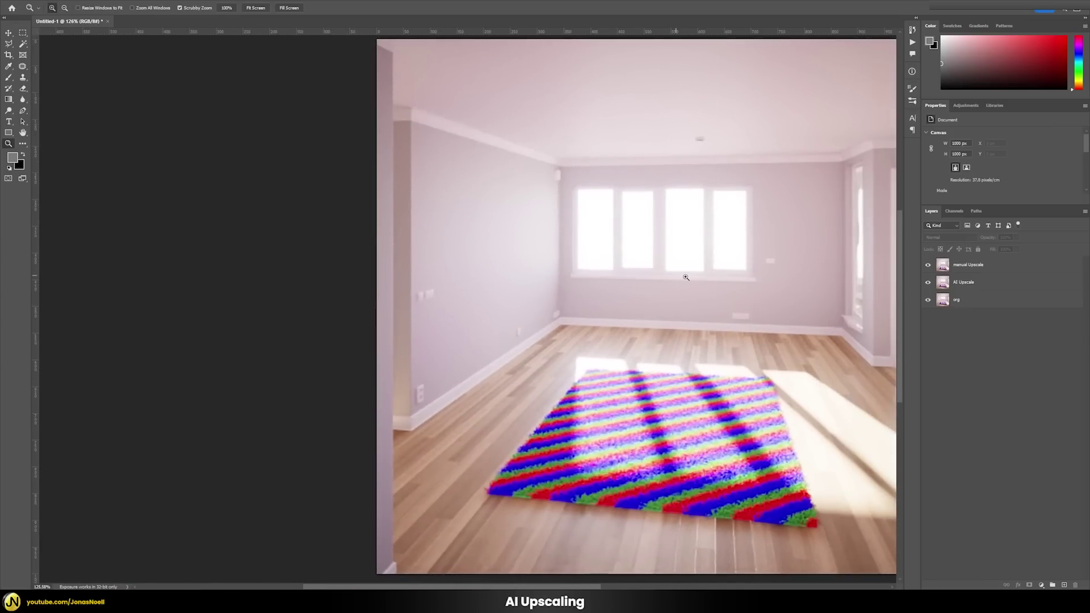
scroll(634, 262, "up", 1, "alt")
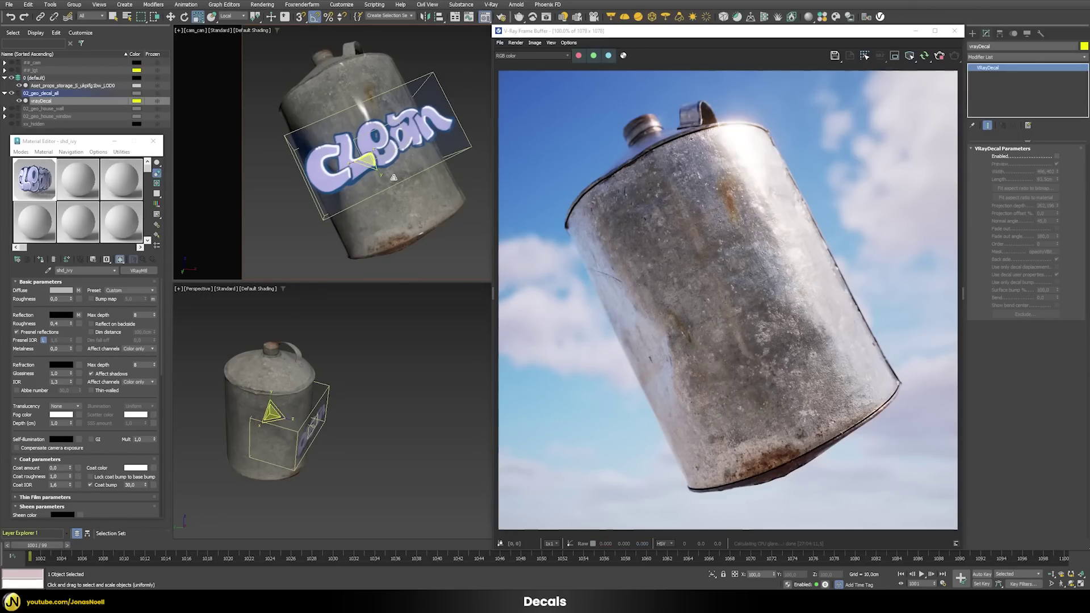
- Enable the CLEAN decal and set its Normal angle to 90, then 180
left_click(1056, 156)
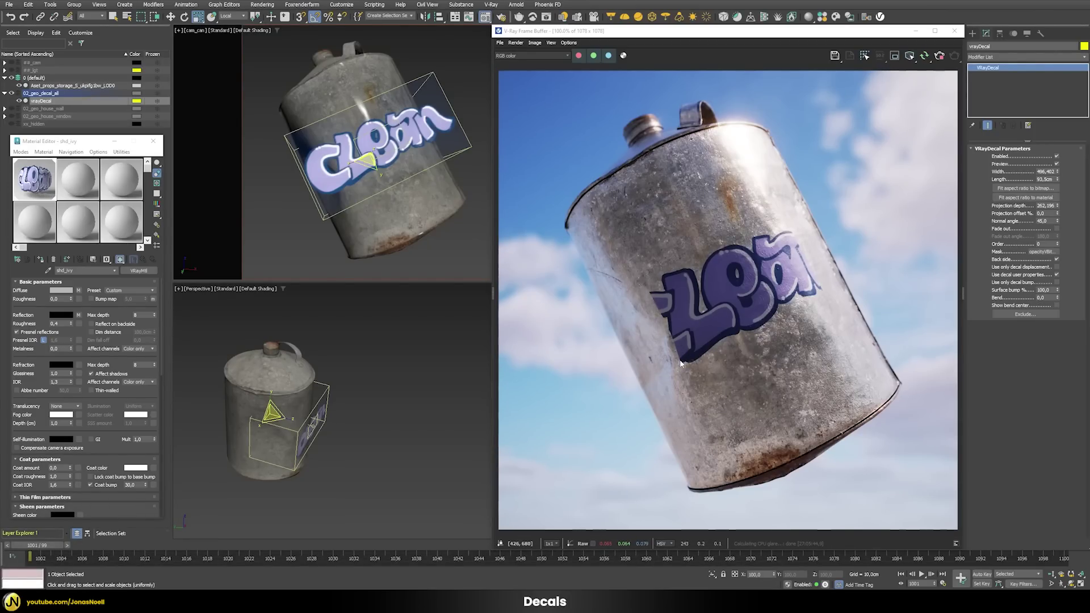
double_click(1051, 221)
type("90")
key("Return")
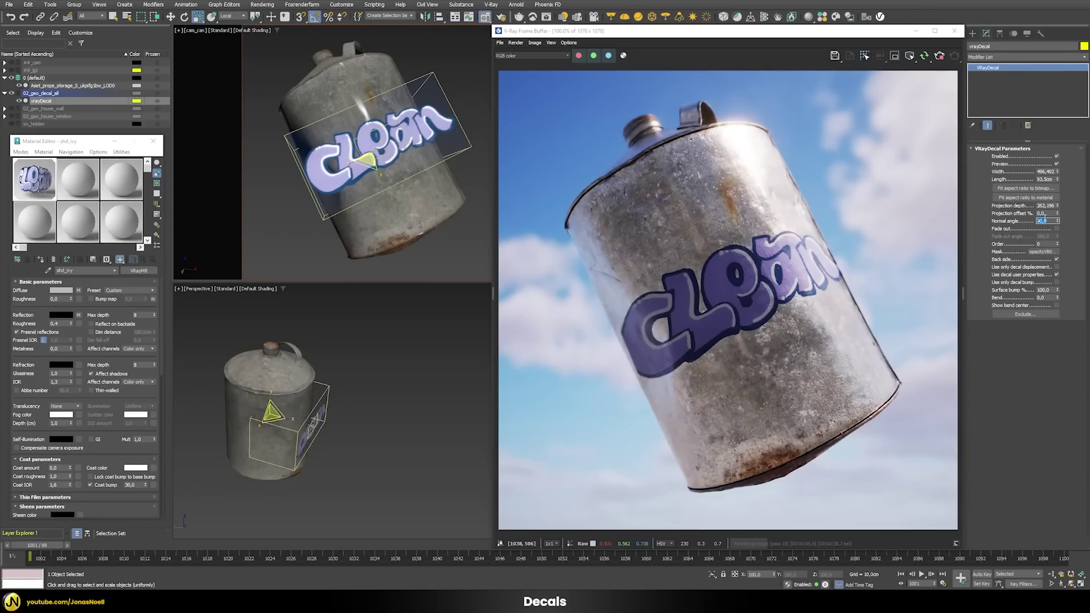
type("180")
key("Return")
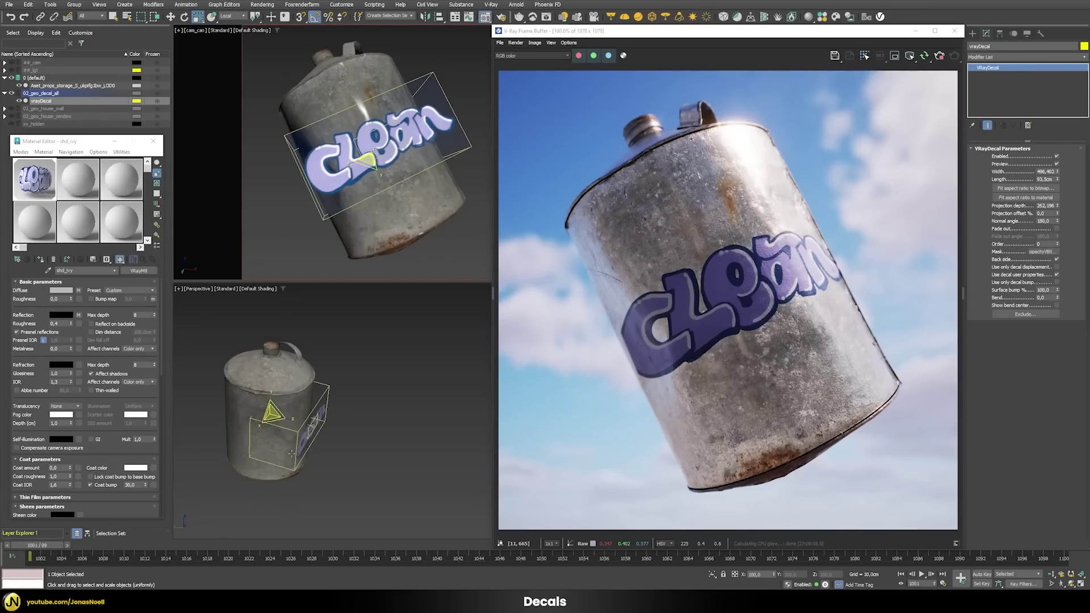
- Try decal Bend values of 45, 90 and 360, then return to a 90° partial wrap
double_click(1044, 298)
type("45")
key("Return")
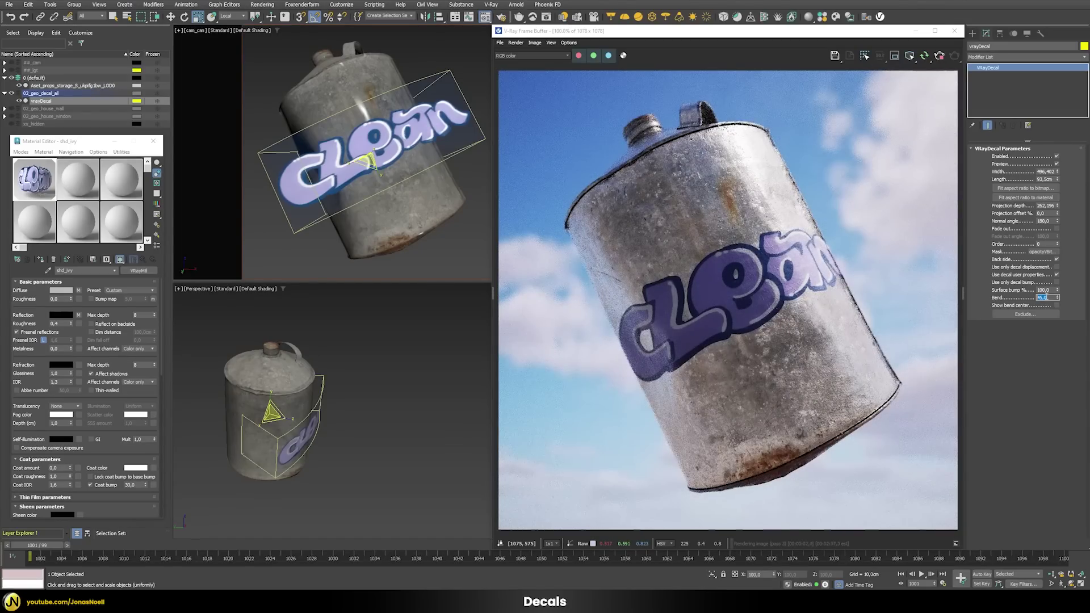
type("90")
key("Return")
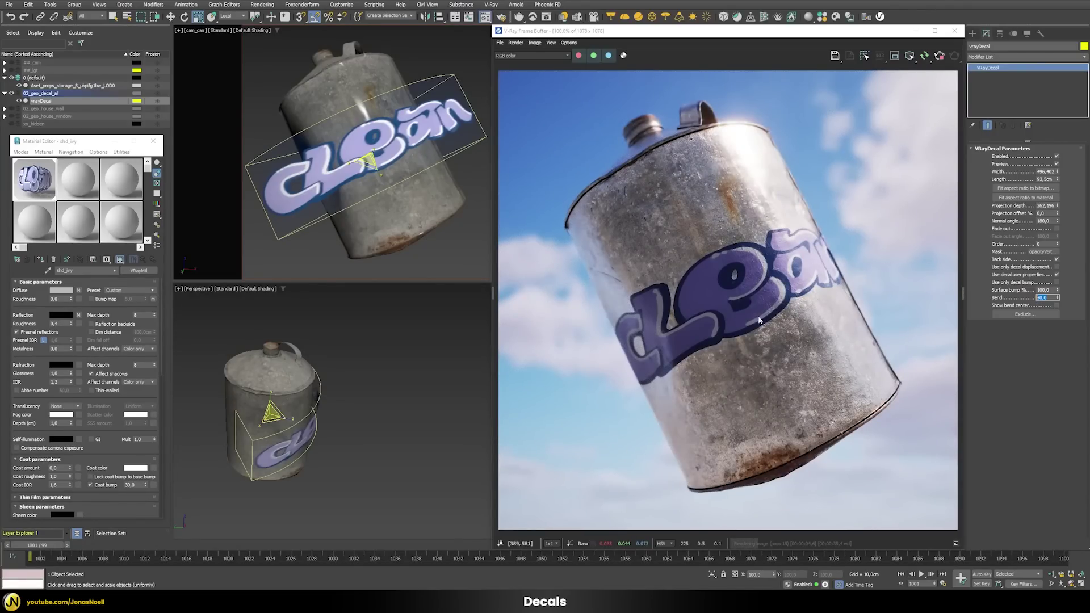
left_click(918, 458)
left_click(1049, 298)
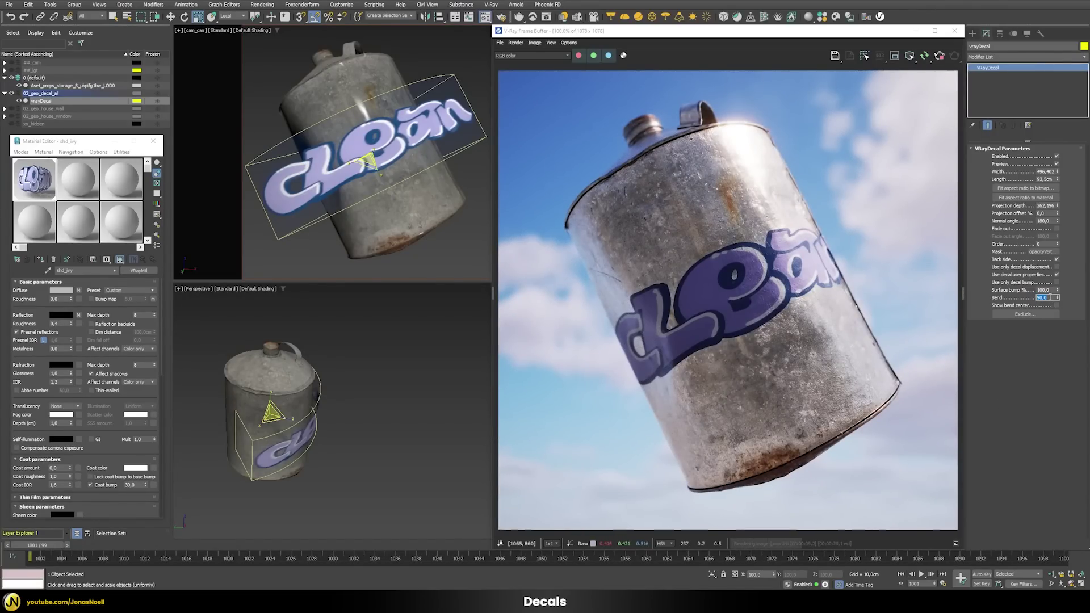
type("360")
key("Return")
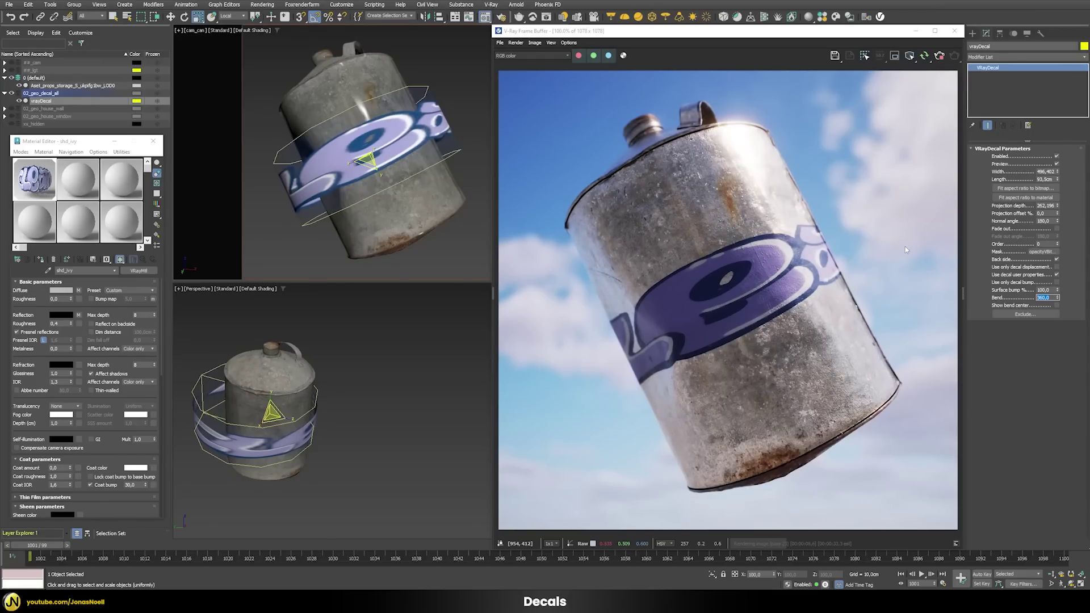
type("30")
key("Return")
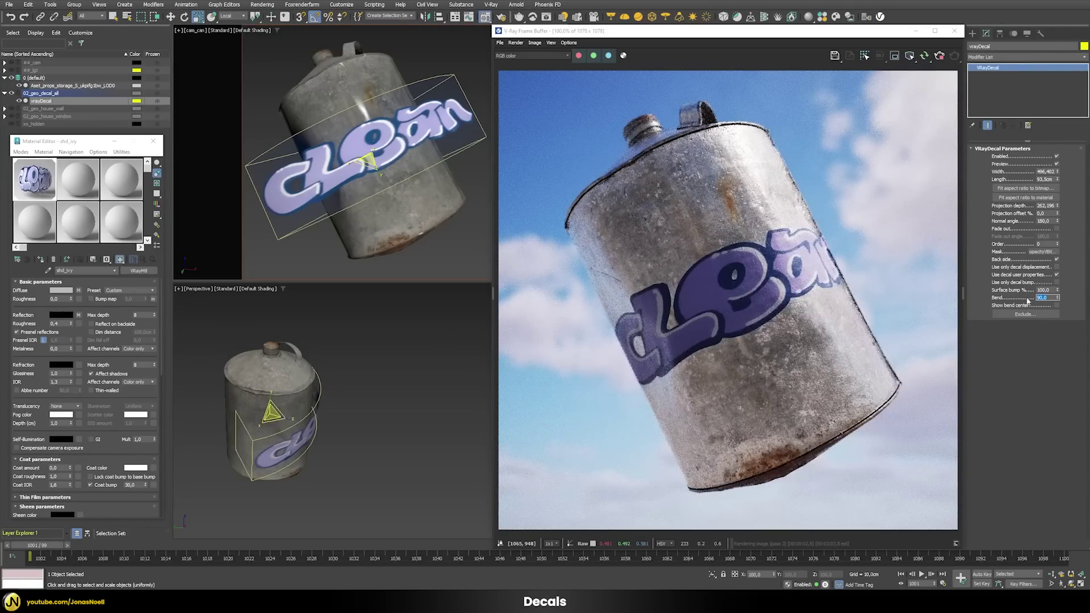
type("50")
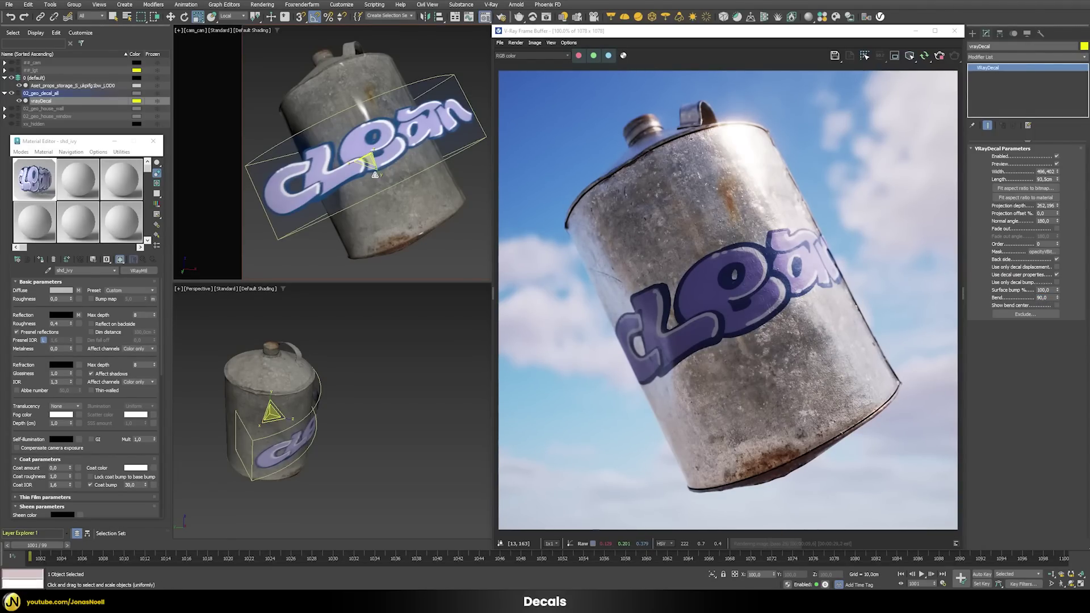
- Scale the decal up, tick Use only decal bump, and show the normal channel in the frame buffer
left_click_drag(375, 175, 369, 145)
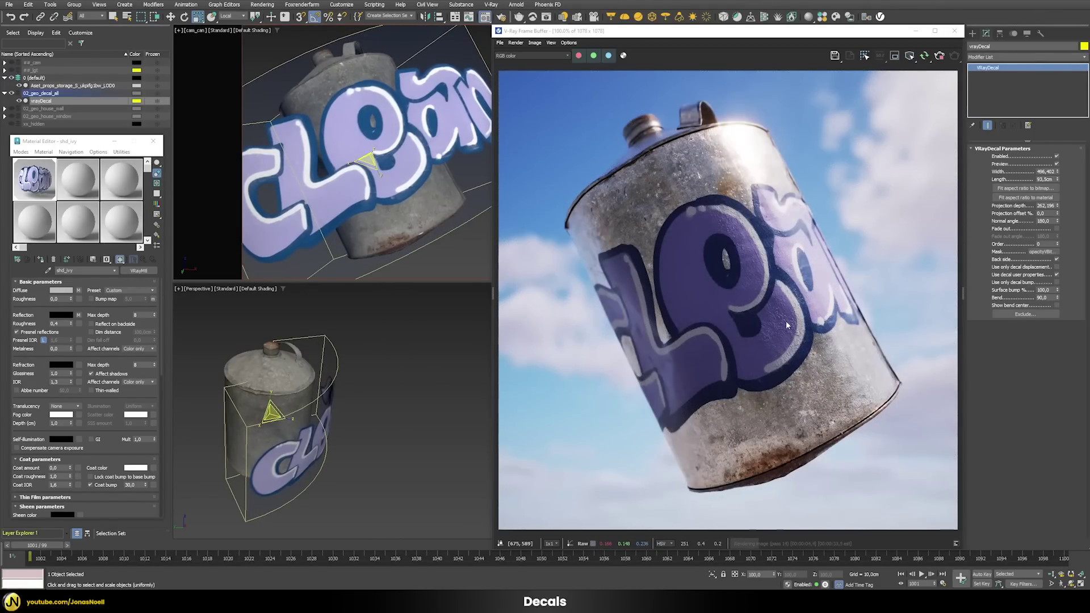
scroll(787, 325, "up", 1)
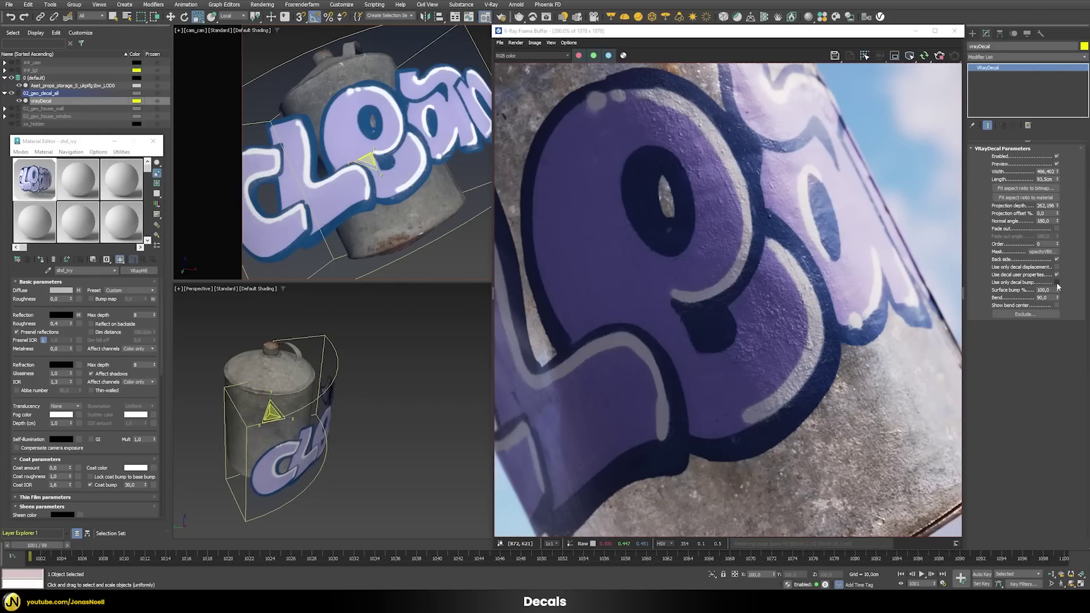
left_click(1057, 282)
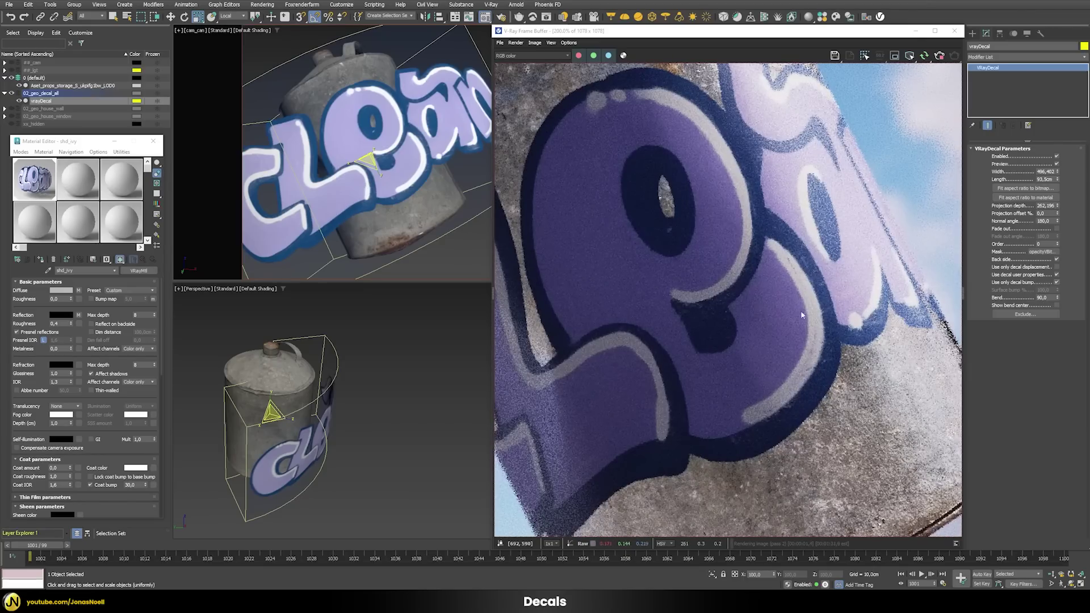
left_click(527, 56)
left_click(512, 128)
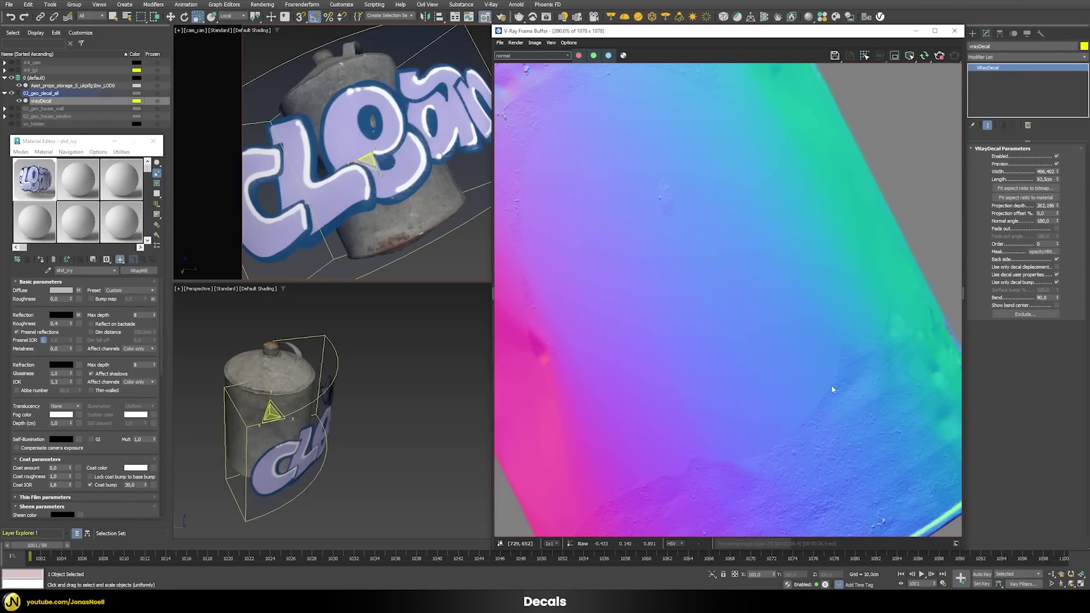
- Return to the colour render, enable the can's bump map, and clear 'Use only decal bump' so 100% surface bump applies
left_click(515, 56)
left_click(511, 63)
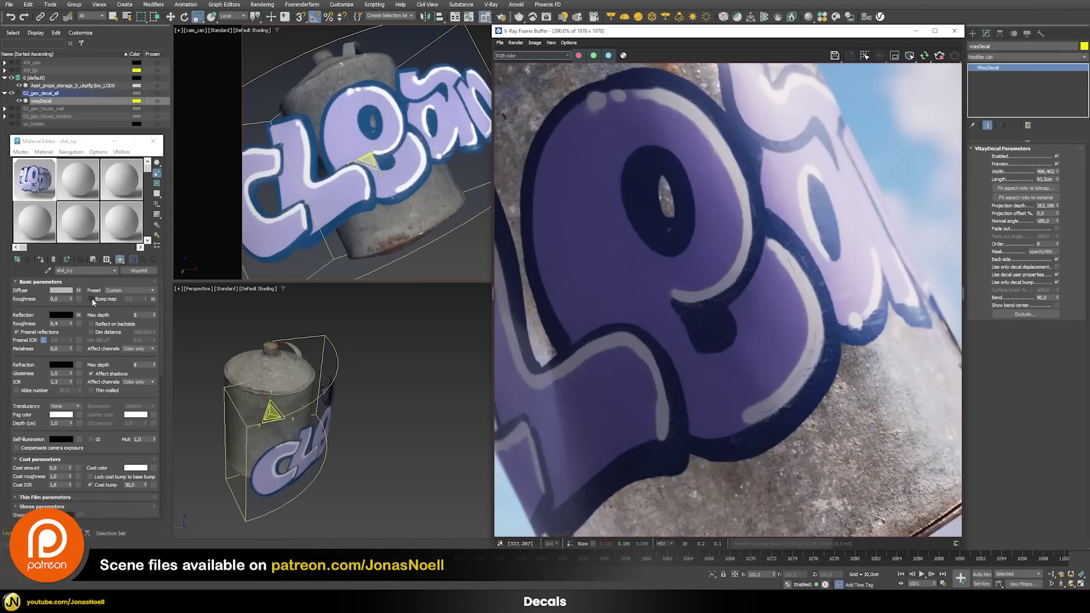
left_click(91, 298)
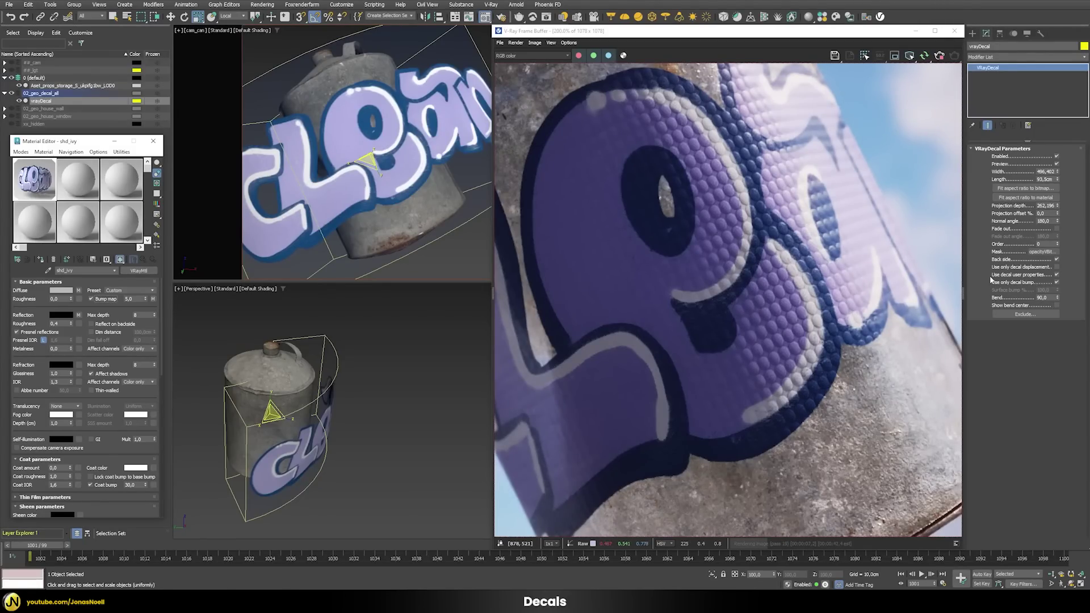
left_click(1057, 284)
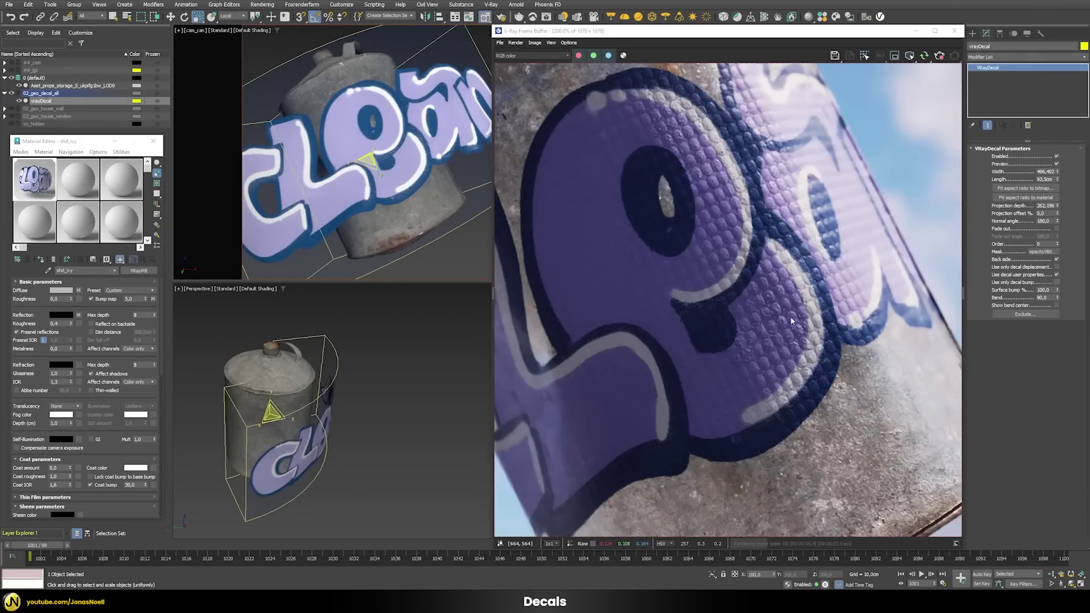
scroll(795, 312, "down", 1)
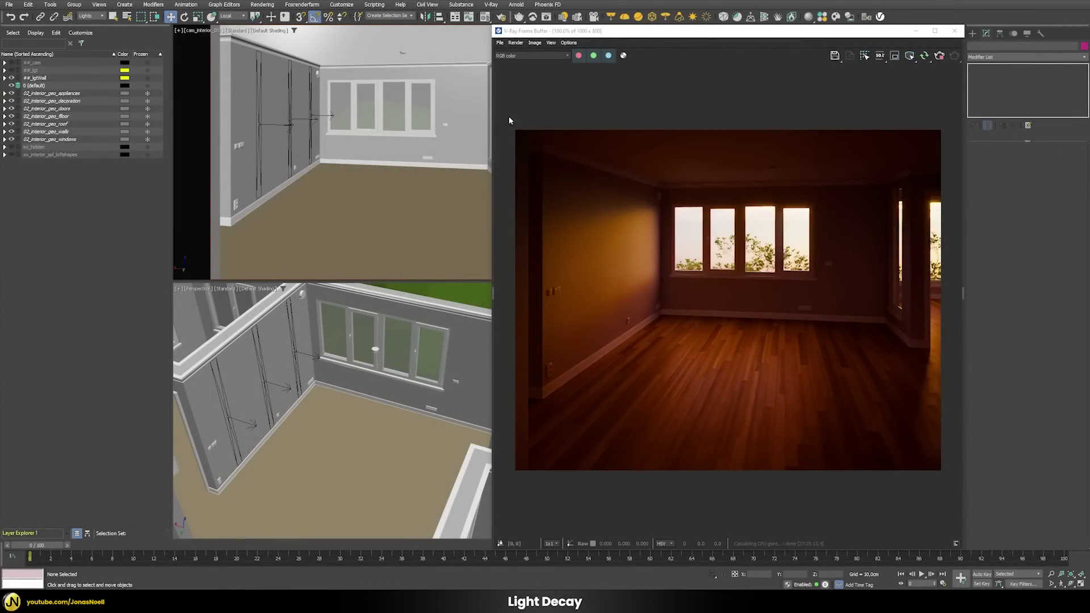
- Select the left-wall strip light VRayLight003, switch it on, and enable far decay
left_click(261, 122)
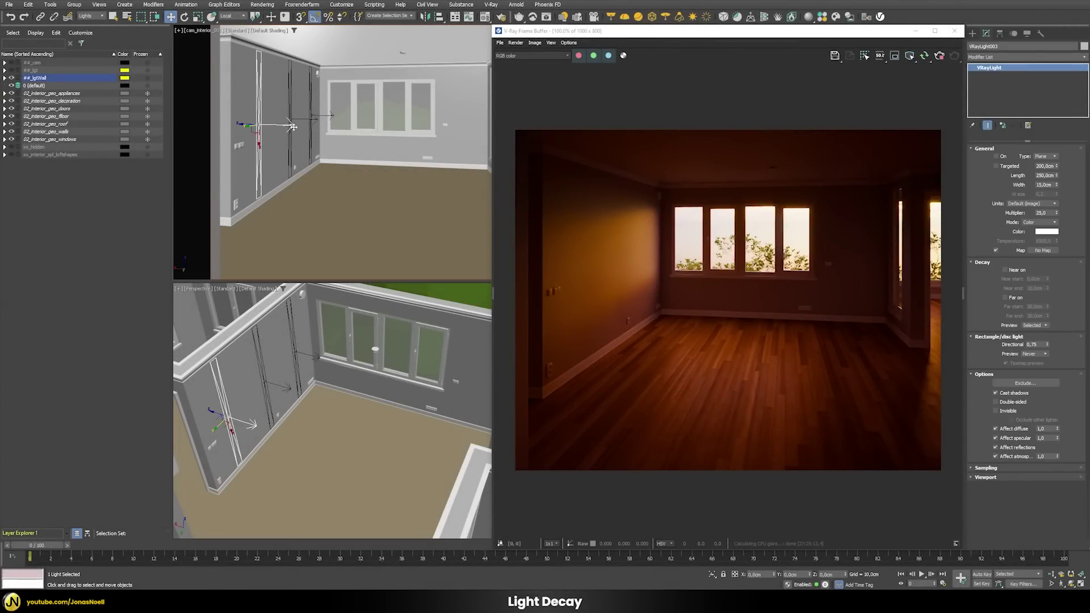
left_click(996, 156)
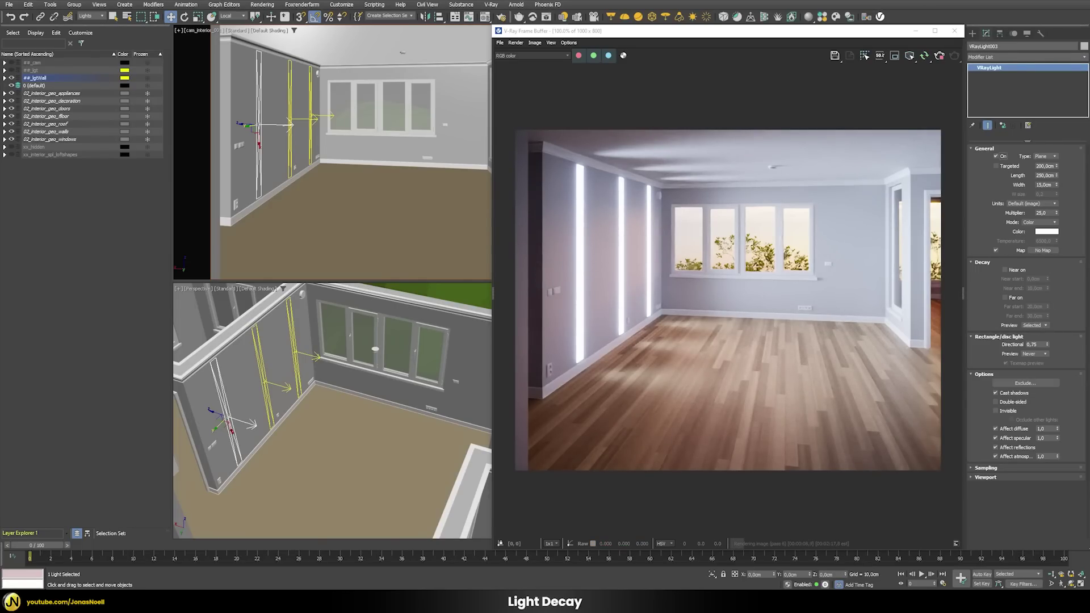
left_click(1005, 297)
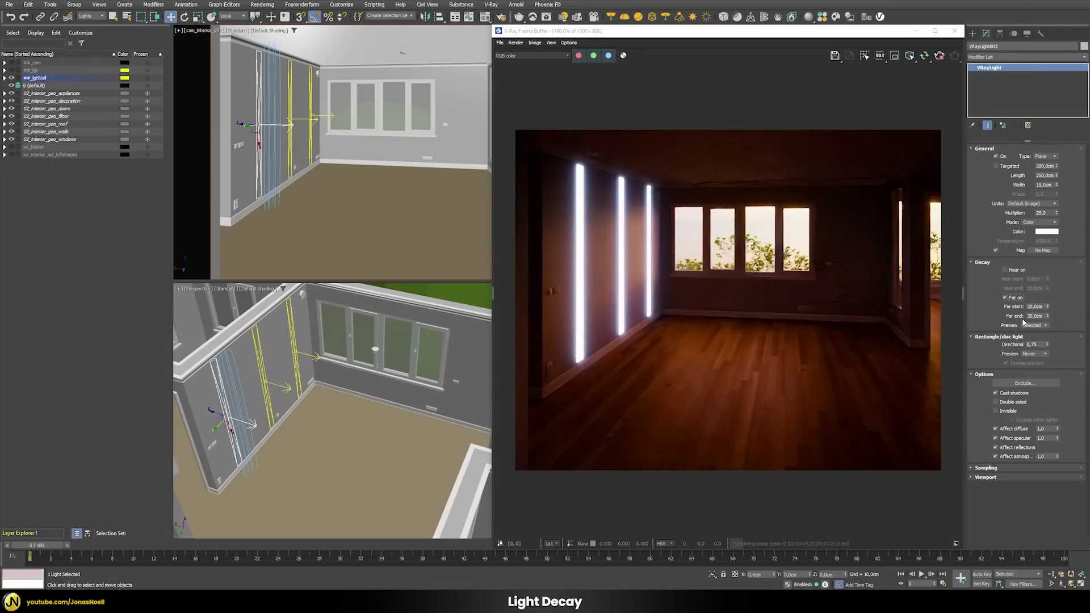
- Set far decay to 400 cm end and 300 cm start, toggling Far on to compare
double_click(1034, 315)
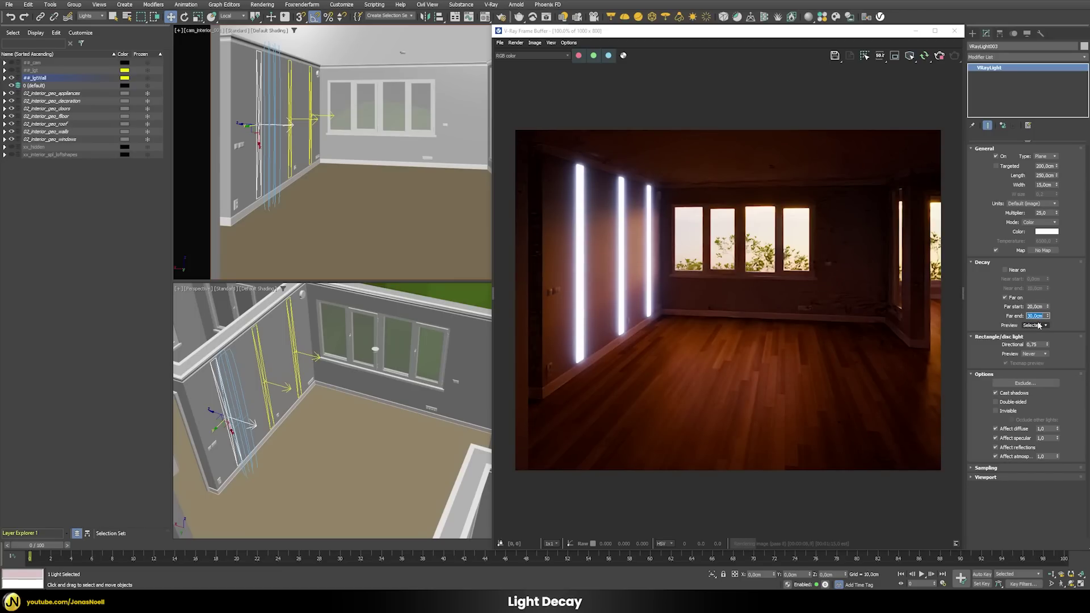
type("200")
key("Return")
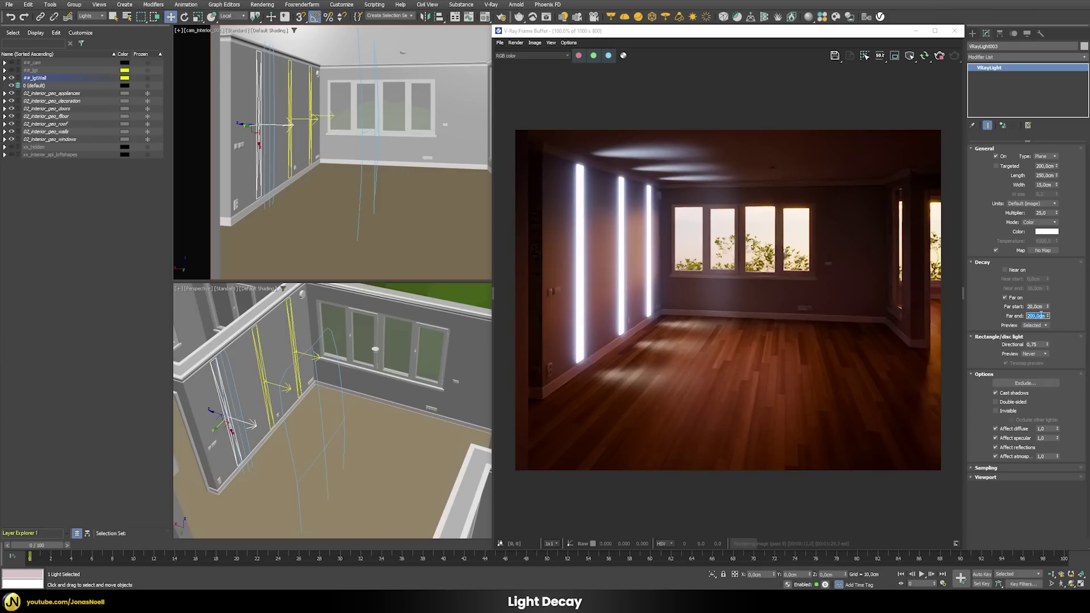
type("400")
key("Return")
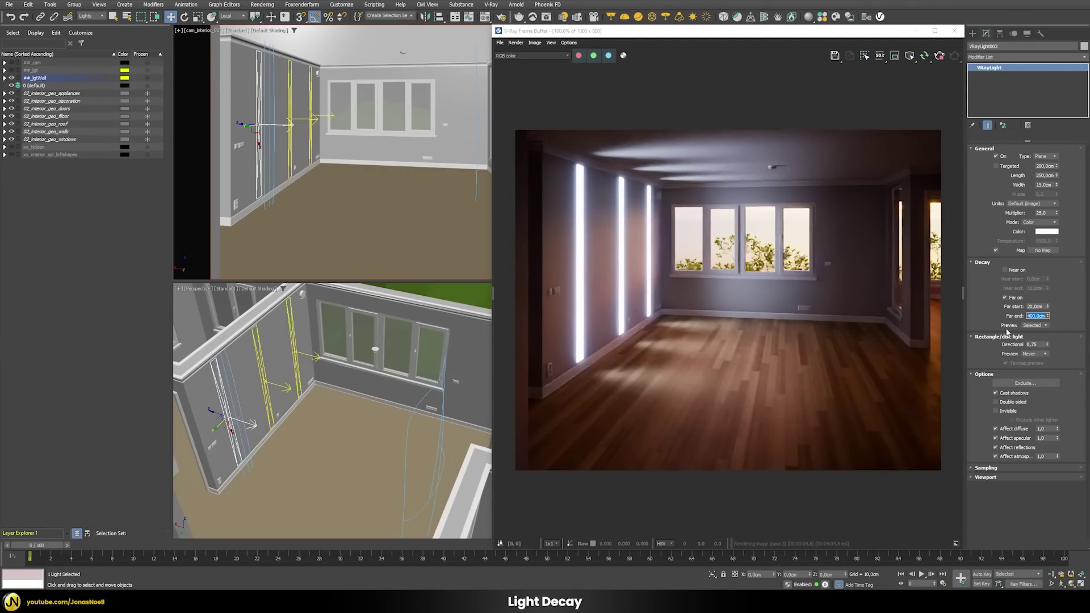
double_click(1034, 307)
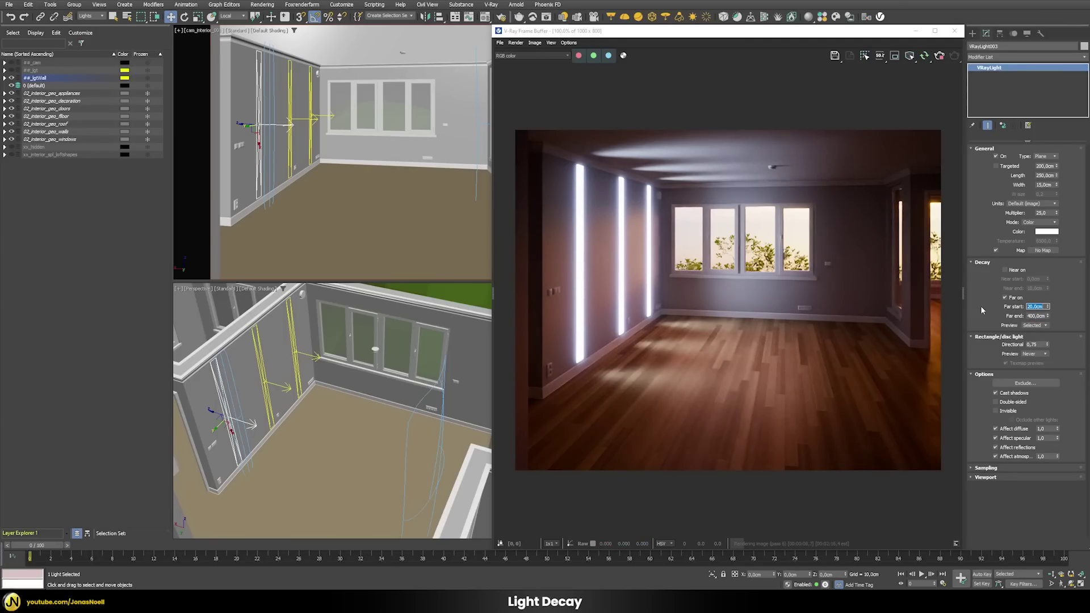
type("300")
key("Return")
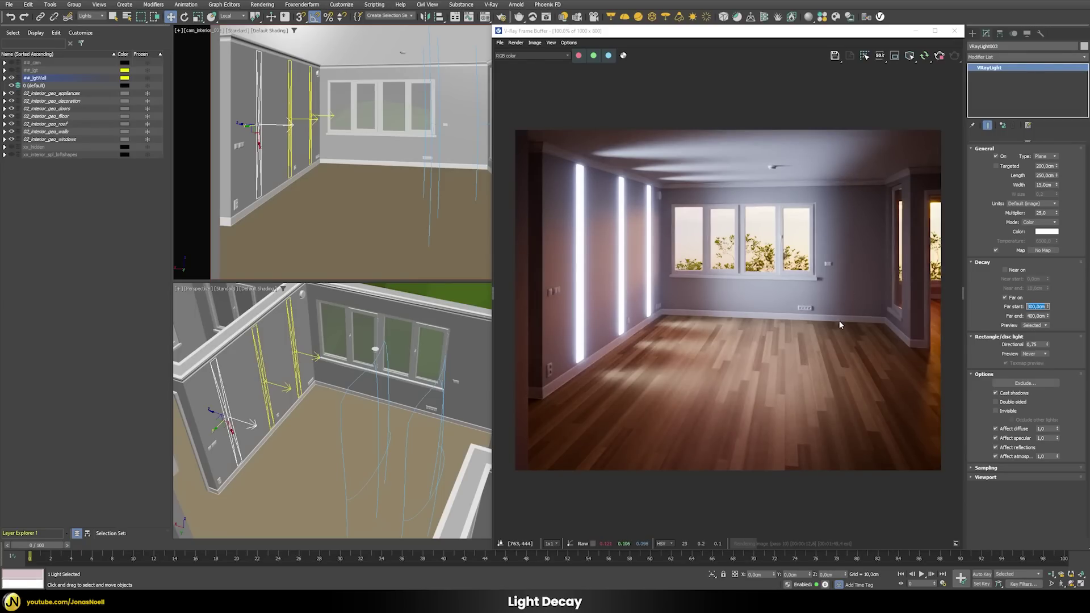
left_click(1005, 298)
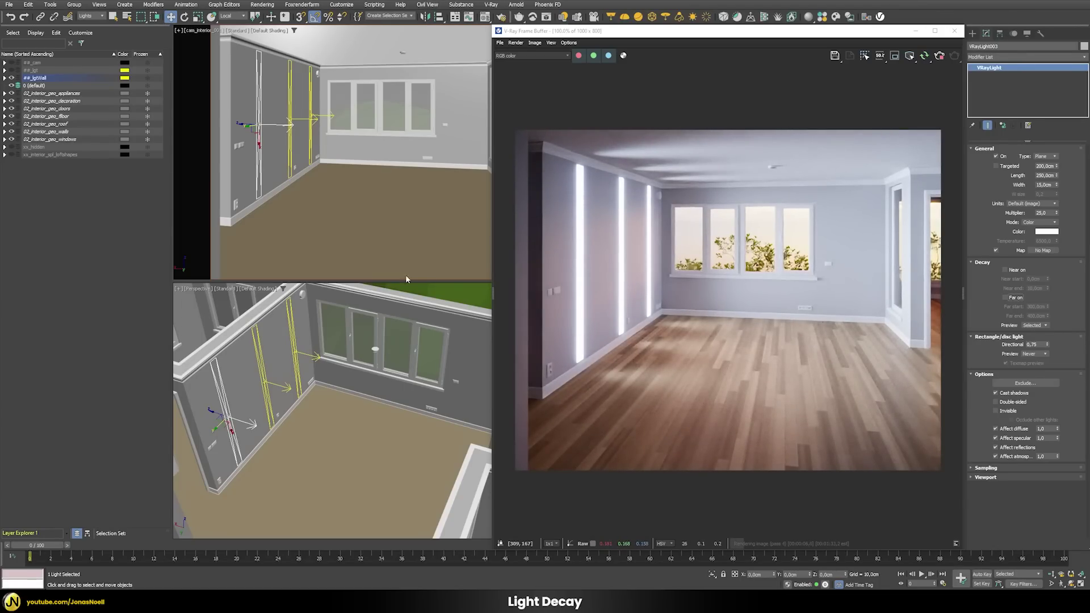
left_click(1006, 297)
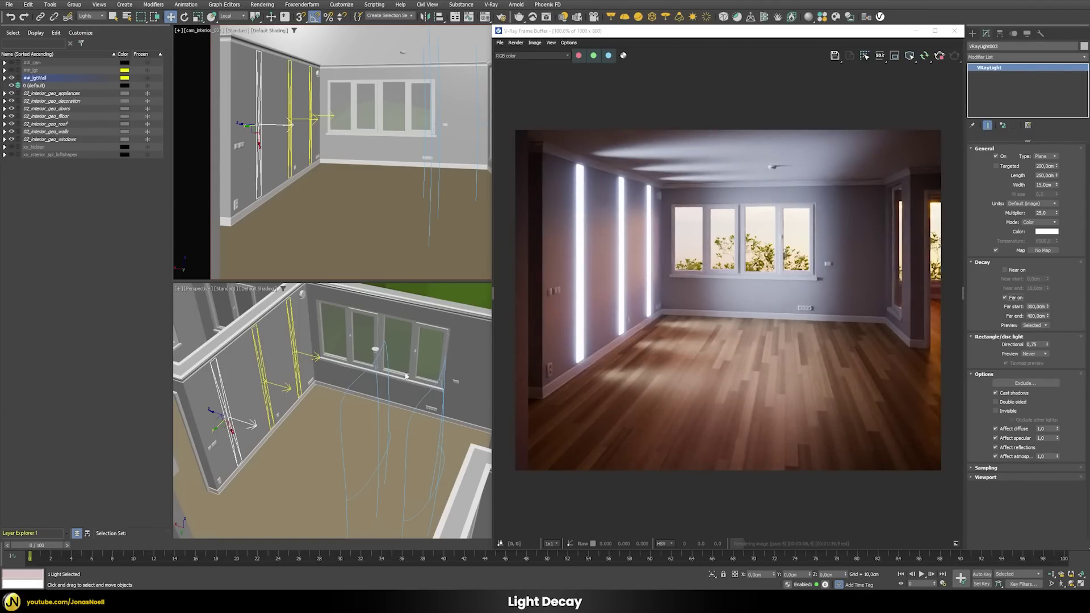
- Enable Near on with 25 cm start and 100 cm end, toggling it off and on to compare
left_click(1006, 270)
double_click(1042, 278)
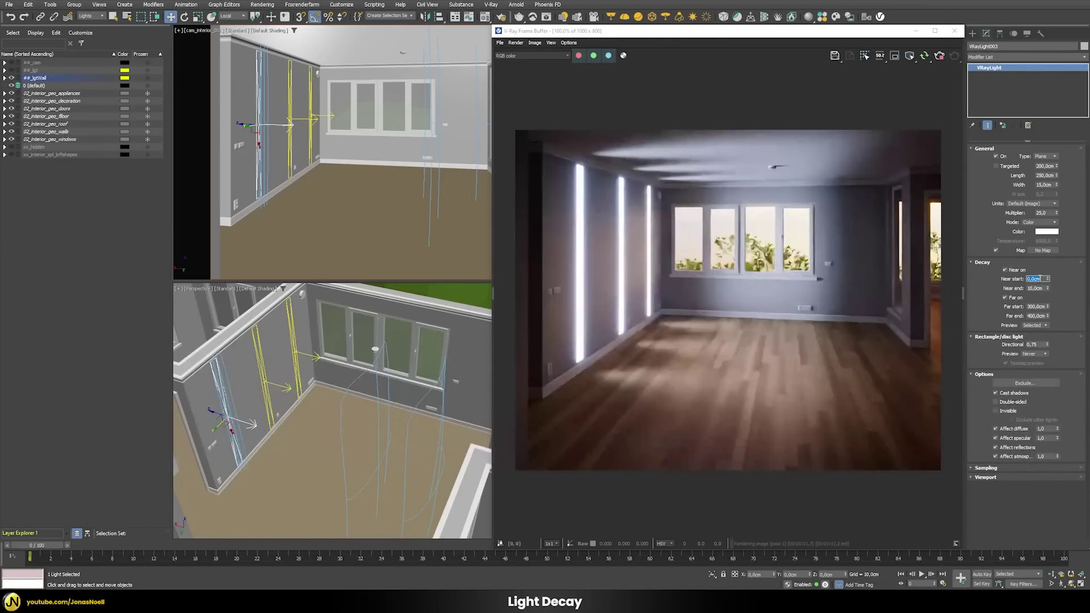
type("25")
key("Tab")
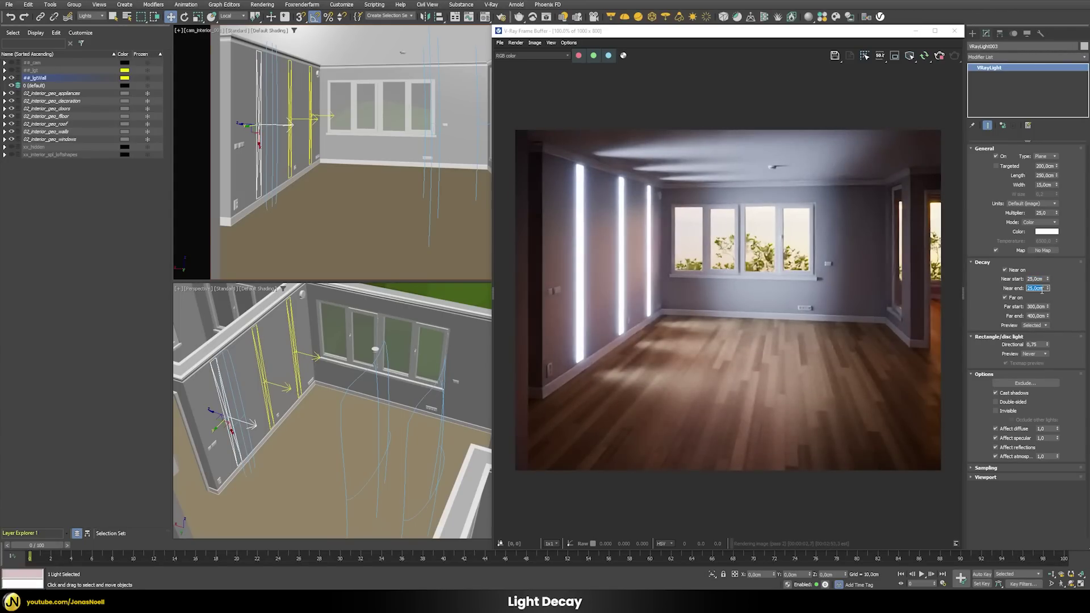
type("100")
key("Return")
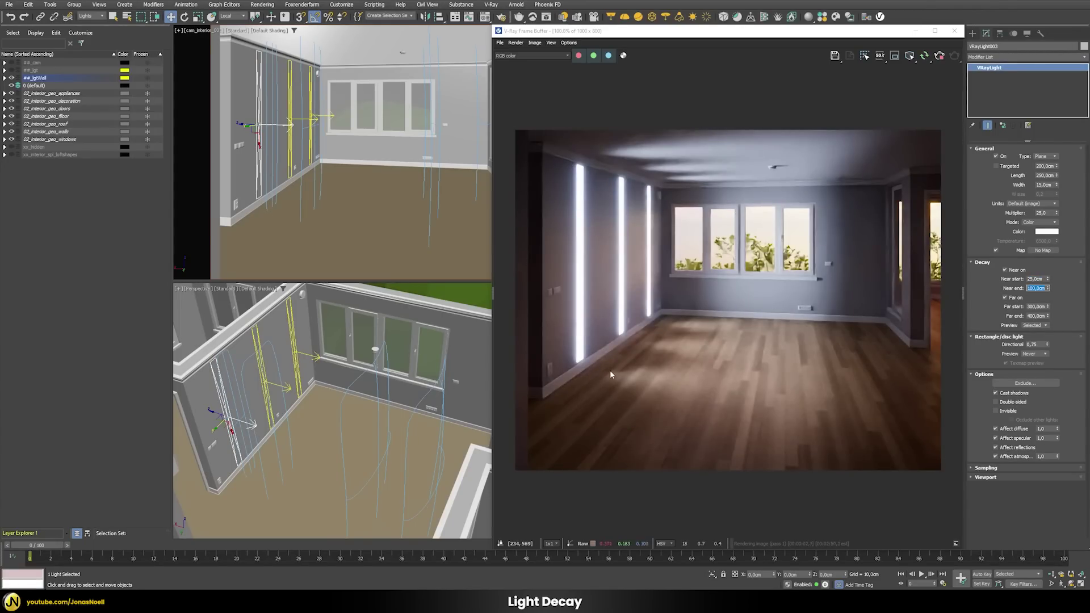
left_click(1005, 270)
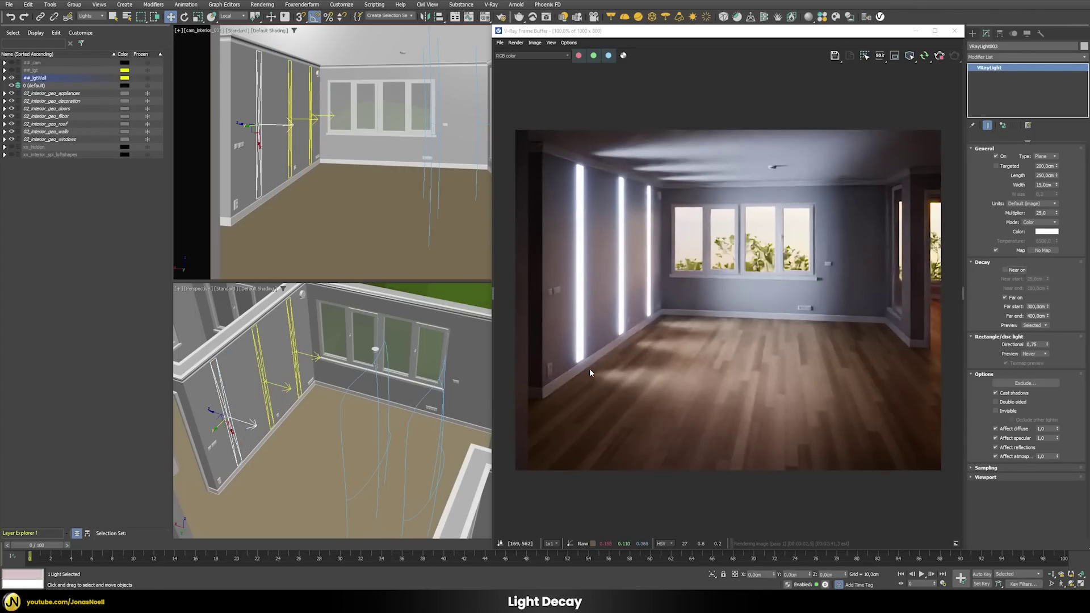
left_click(1005, 271)
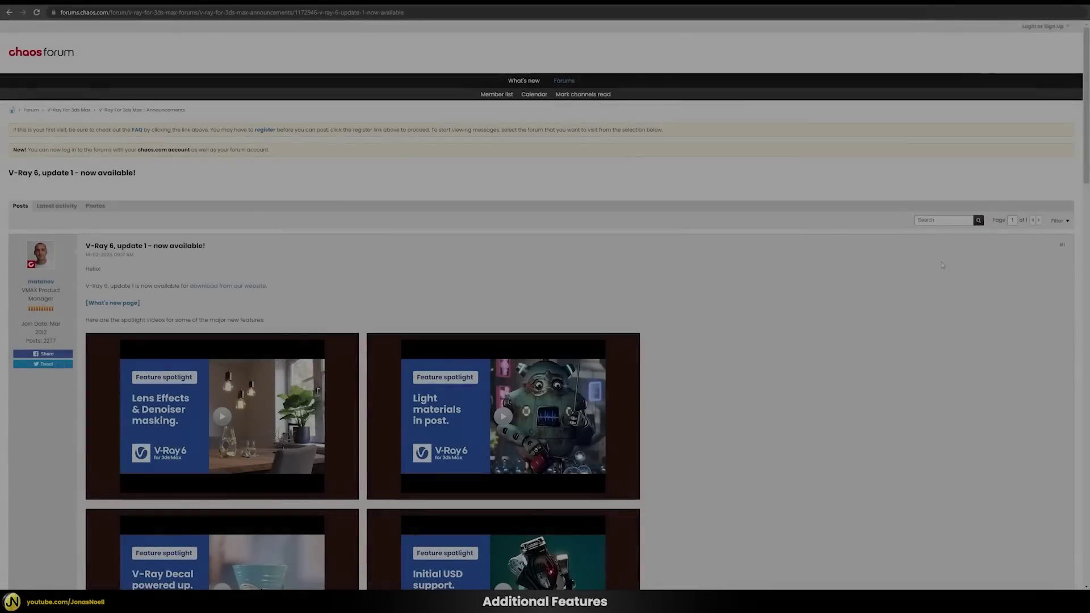
- Scroll through the V-Ray 6 update 1 announcement's videos and changelog, then back up
scroll(938, 260, "down", 3)
scroll(937, 261, "down", 5)
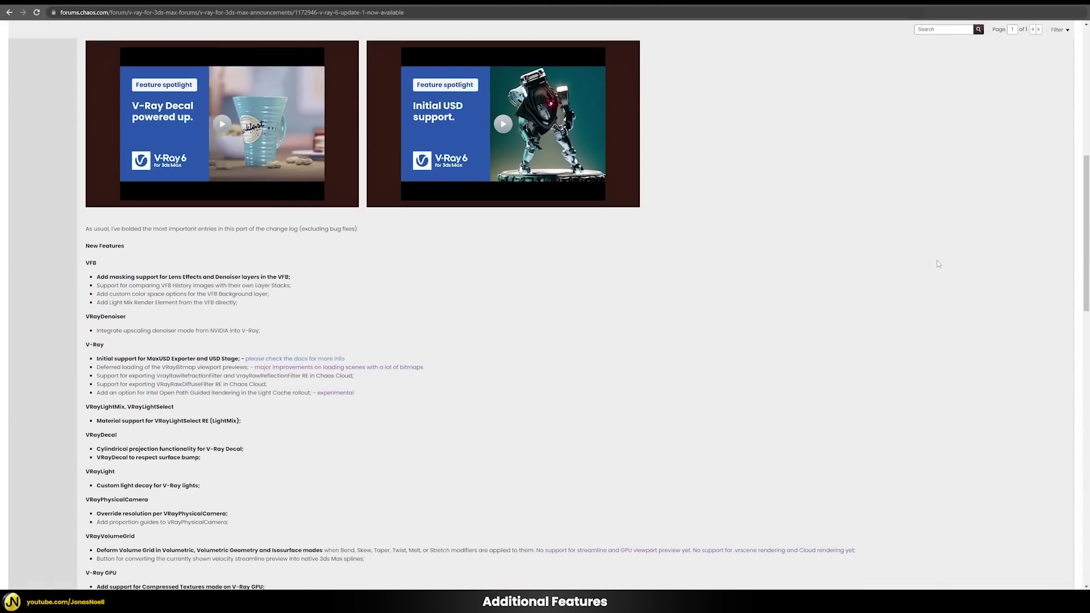
scroll(937, 263, "down", 6)
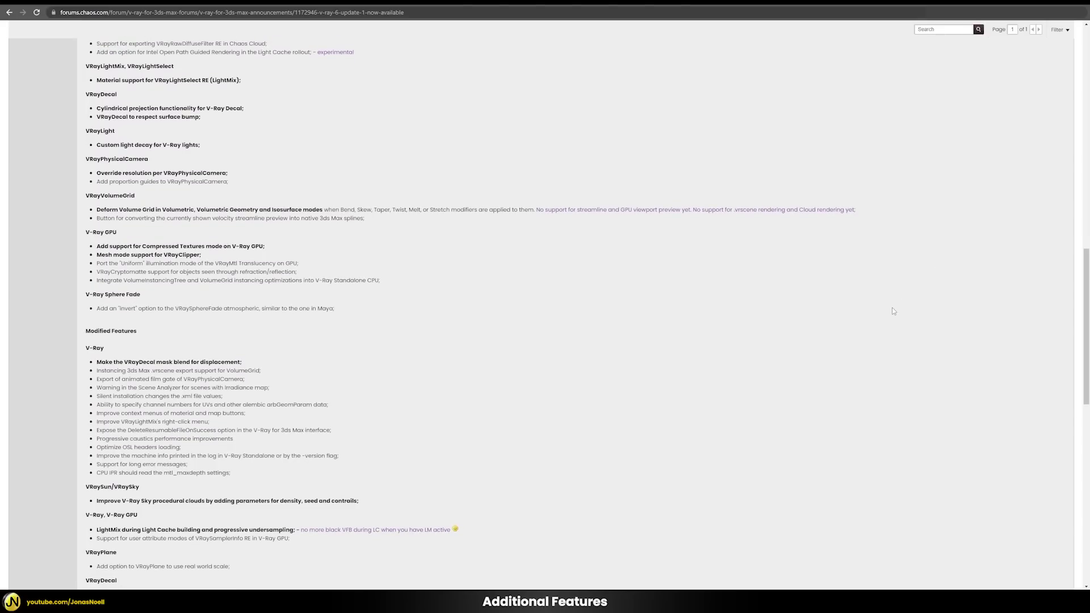
scroll(893, 311, "up", 8)
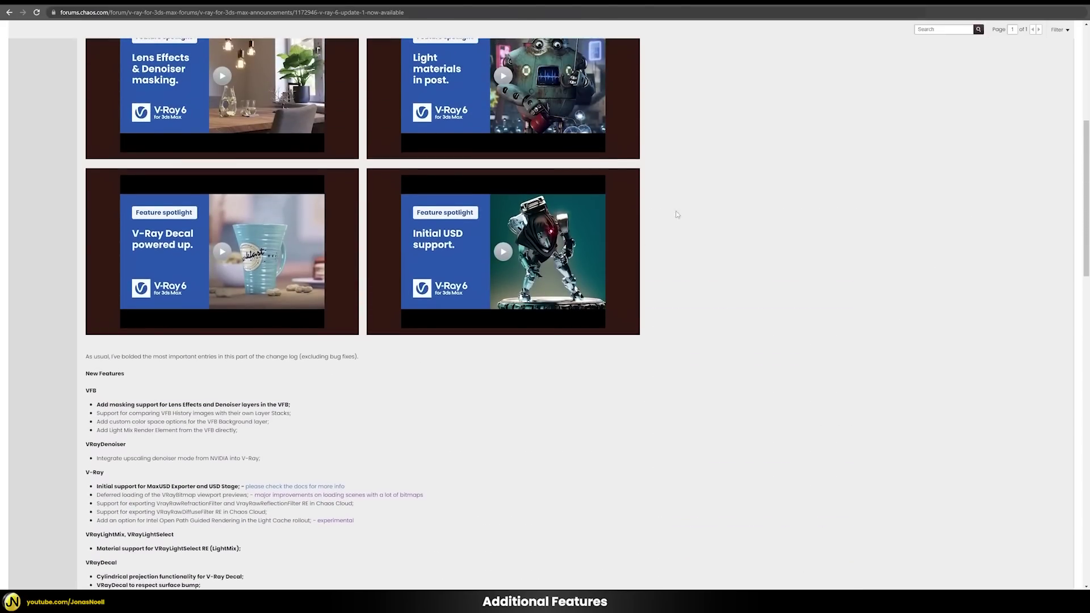
scroll(692, 414, "up", 3)
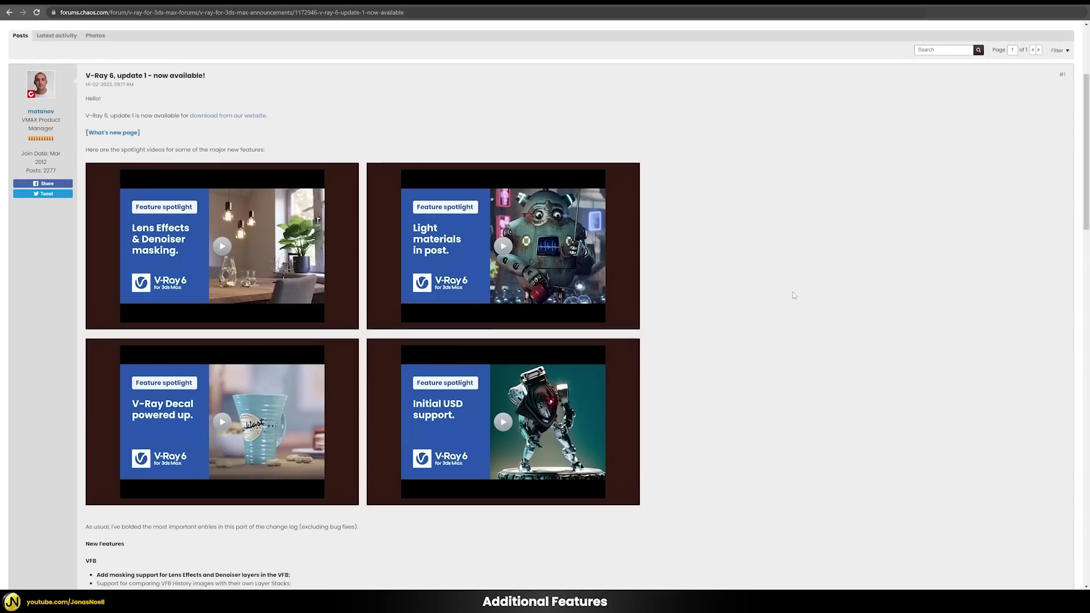
scroll(794, 296, "down", 3)
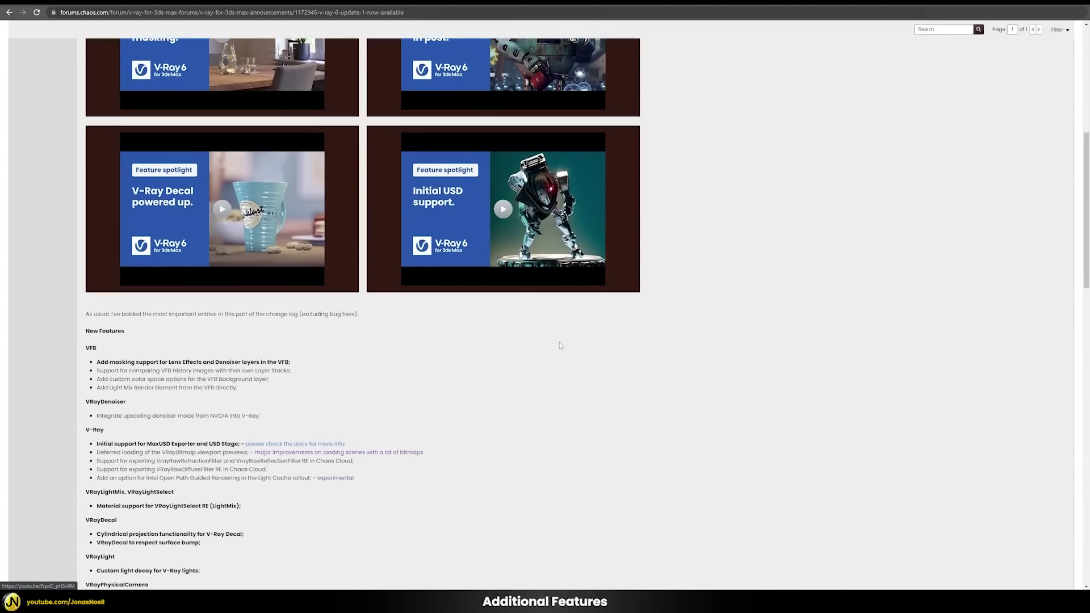
scroll(560, 342, "down", 4)
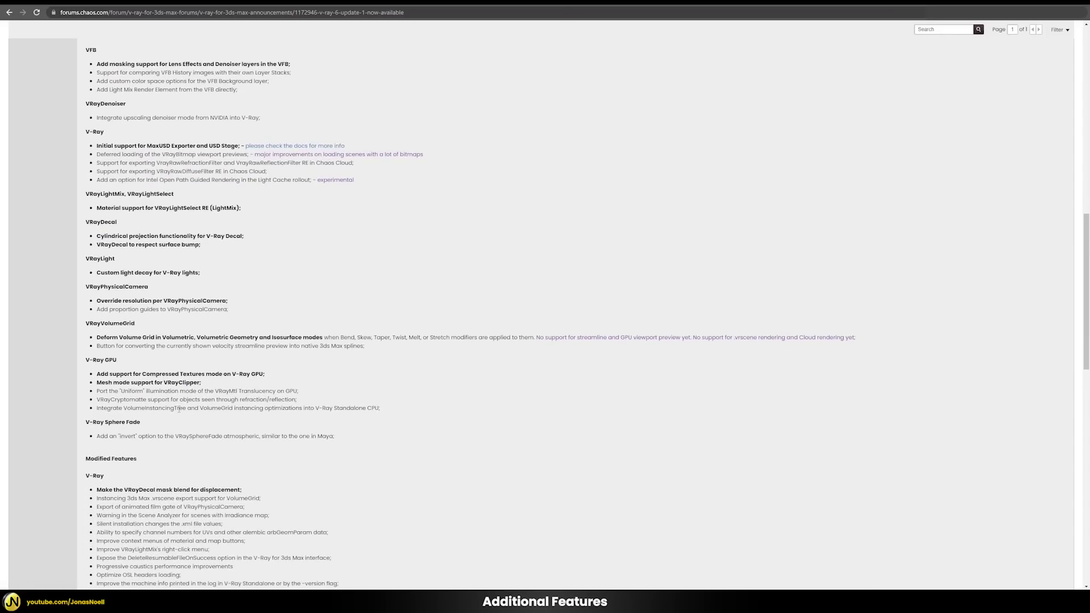
scroll(362, 233, "down", 3)
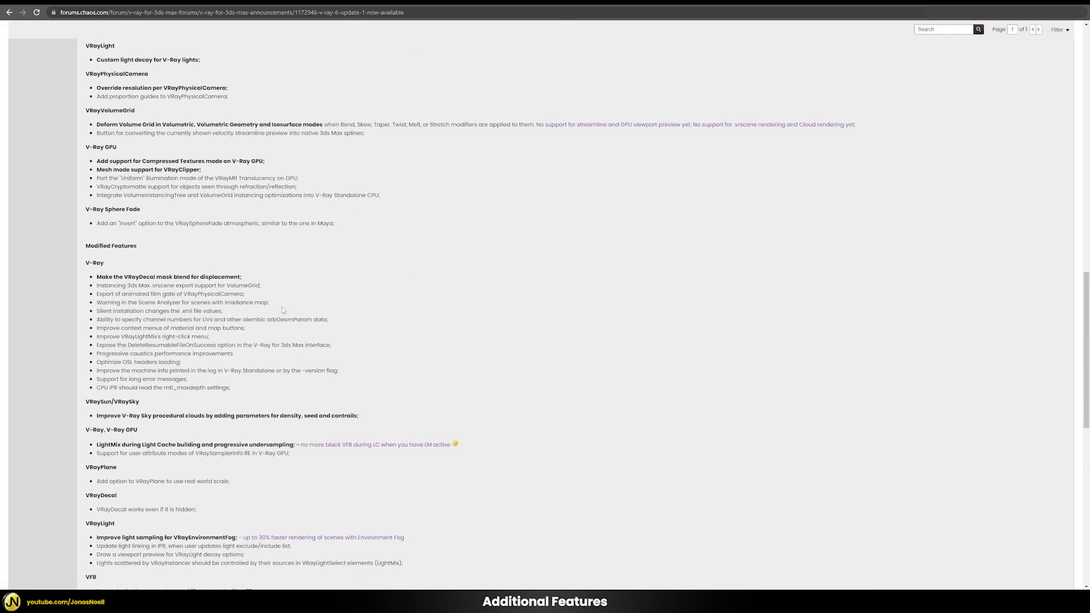
scroll(362, 290, "down", 2)
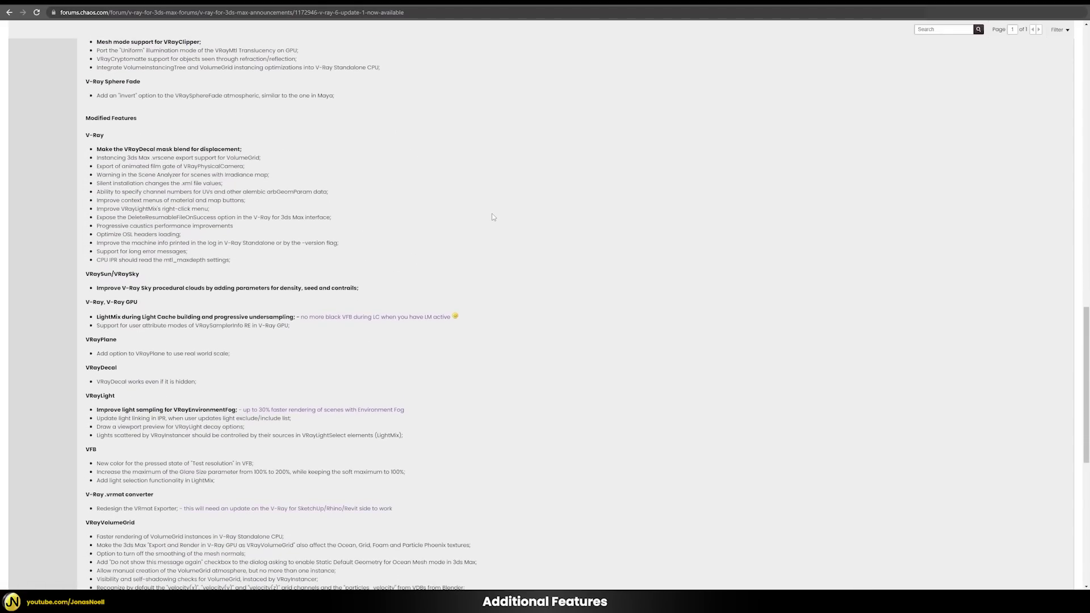
scroll(706, 438, "down", 5)
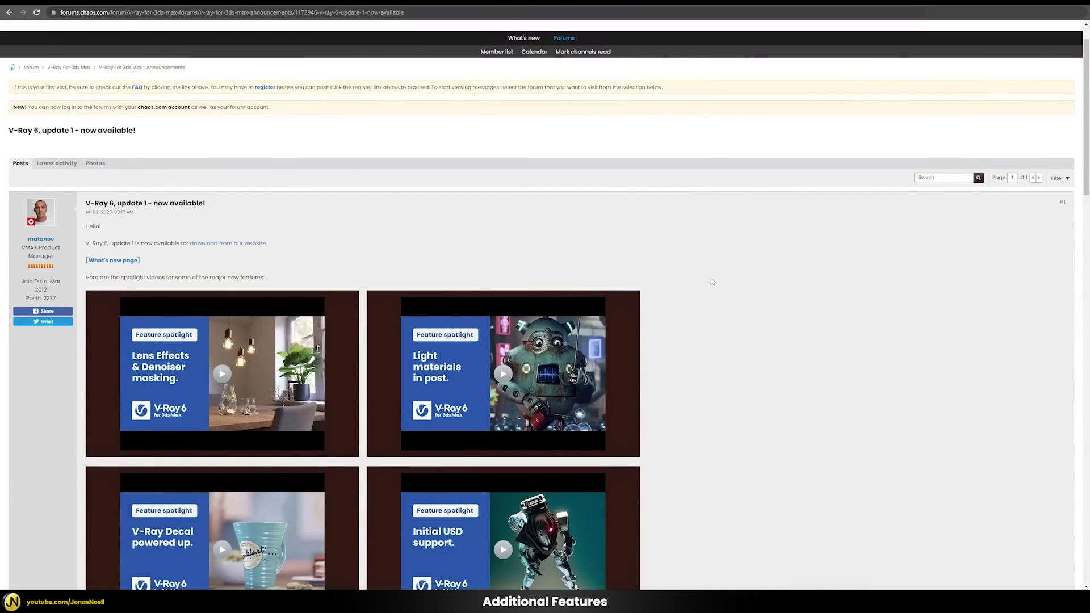
scroll(712, 281, "down", 8)
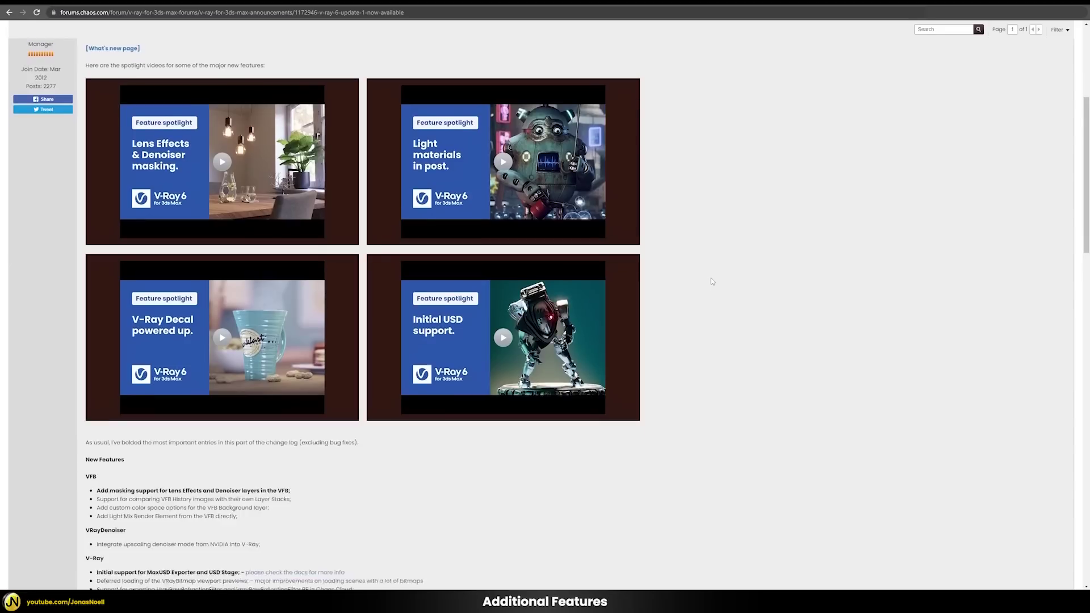
scroll(712, 281, "down", 3)
scroll(712, 281, "up", 10)
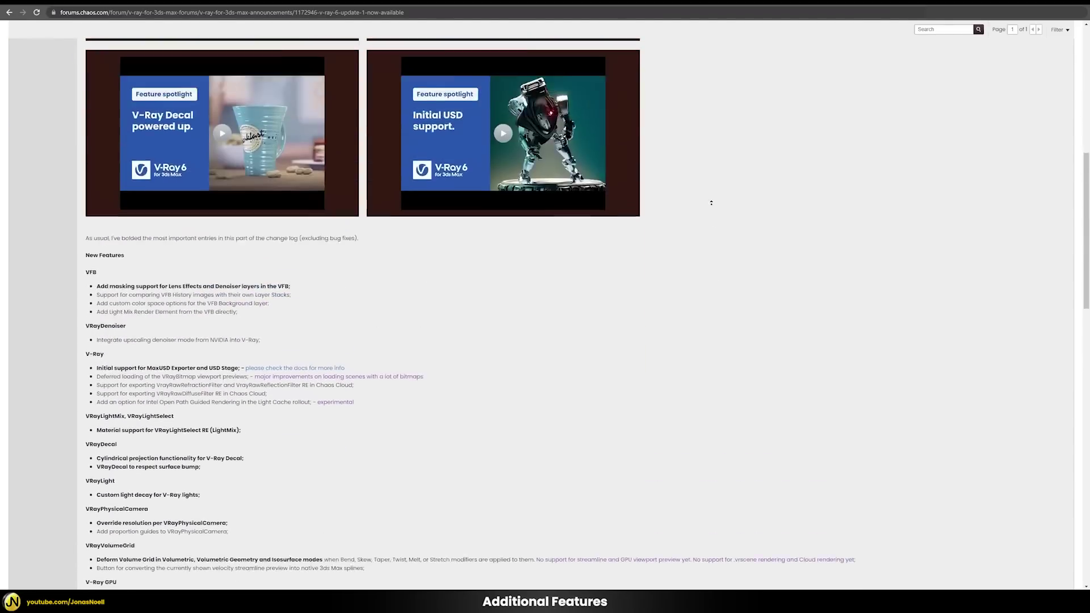